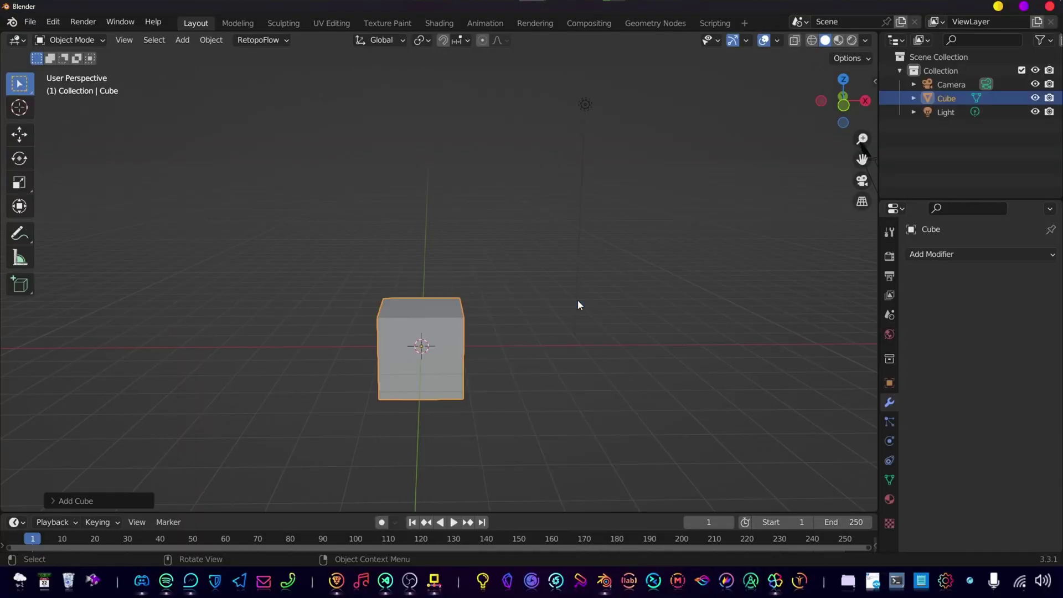
Add a Bevel modifier to the cube with 3 segments and an amount of 0.4 m.
click(969, 254)
click(800, 307)
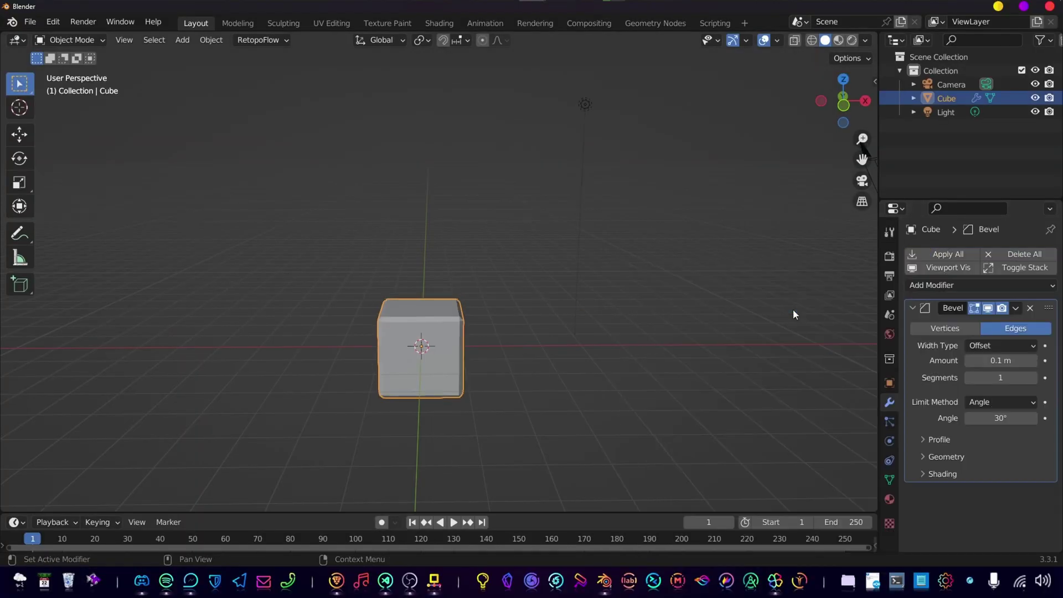
click(1032, 378)
click(1032, 378)
click(1000, 361)
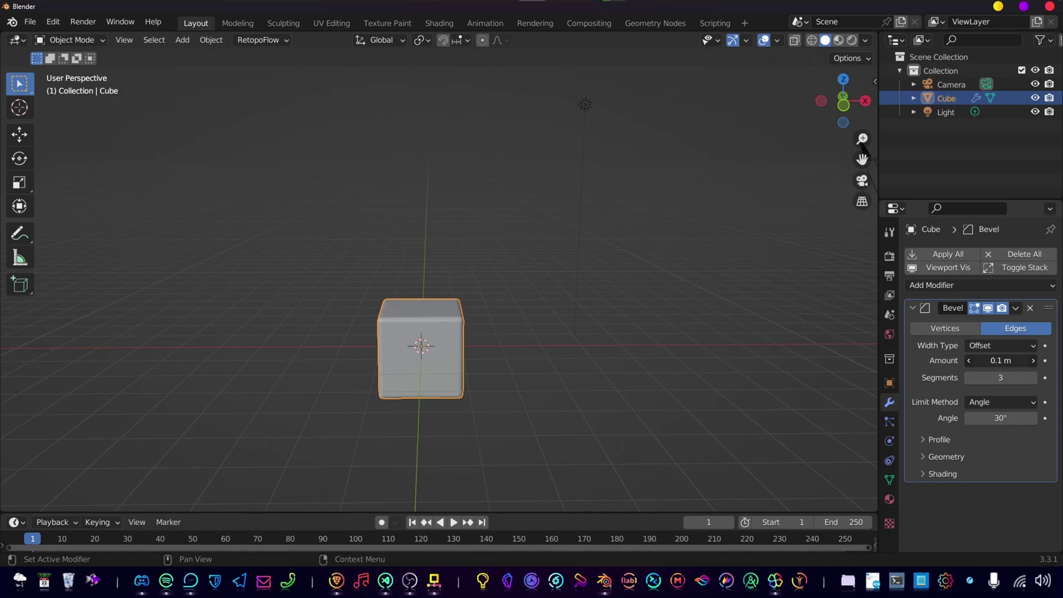
text(0.4)
key(Return)
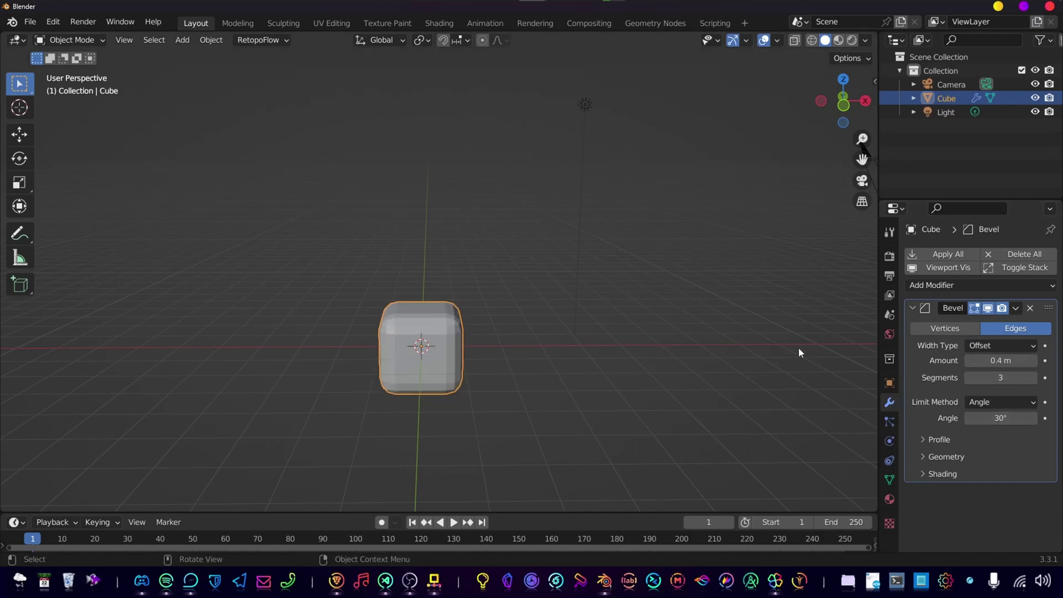
Add a Subdivision Surface modifier below the Bevel modifier on the cube.
click(929, 286)
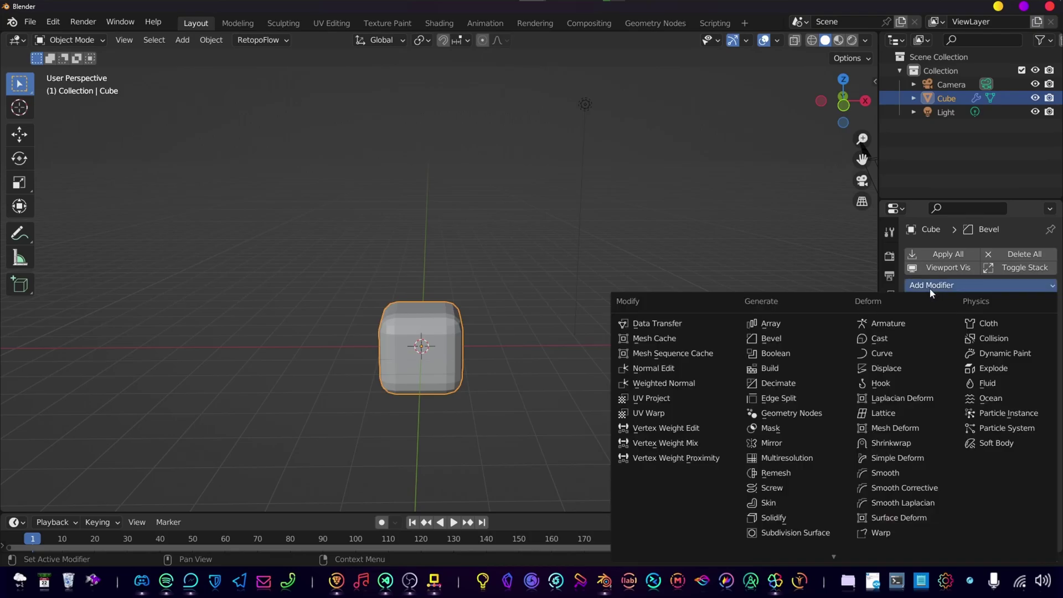
click(791, 534)
scroll(974, 493, down, 2)
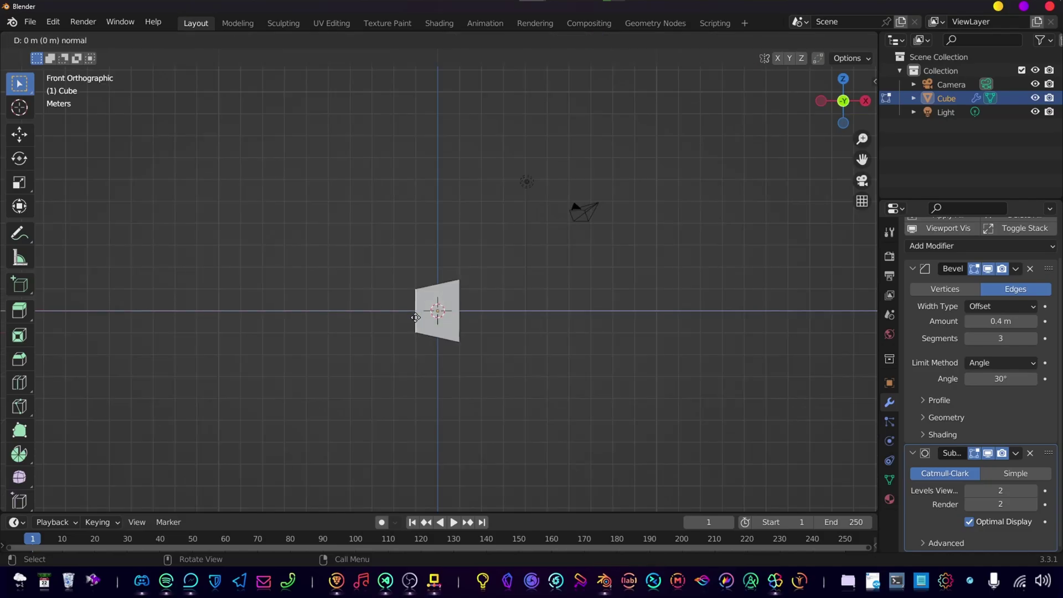
Extrude the tapered cube's narrow end face outward along negative X and adjust its position.
click(416, 340)
key(g)
click(412, 339)
Tilt the wide end face of the shape by rotating it about the Y axis.
click(465, 314)
middle_drag(477, 326, 530, 329)
key(r)
key(x)
right_click(503, 314)
key(r)
key(y)
click(508, 326)
Try scaling the wide end face, and undo the scaling.
key(s)
click(521, 328)
key(ctrl+z)
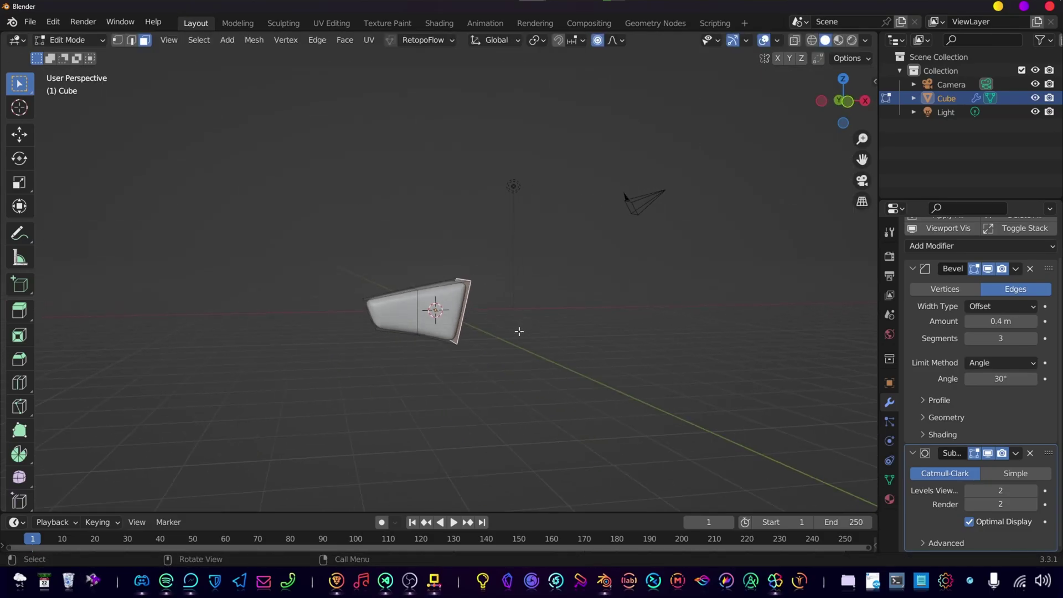
In front view, extrude the narrow end face further outward and down, rotating and moving it to start the handle's curve.
middle_drag(376, 321, 397, 321)
click(366, 316)
key(KP_1)
key(e)
click(320, 366)
key(r)
key(g)
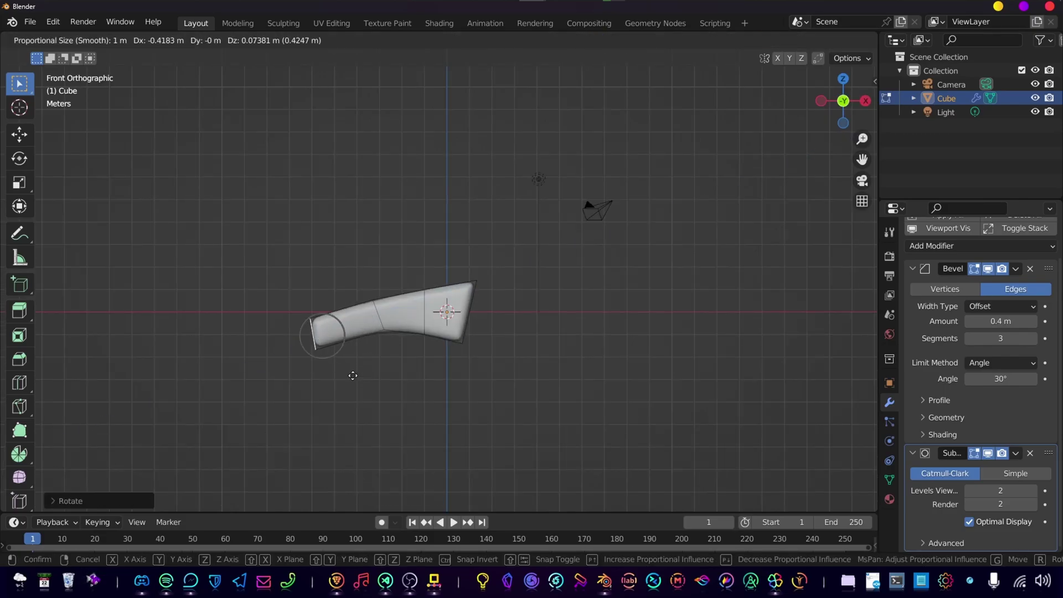
click(350, 375)
Extrude the handle by two more segments sloping gently downward and rotate its end face to follow the curve.
shift+middle_drag(350, 375, 475, 370)
key(e)
click(407, 377)
key(r)
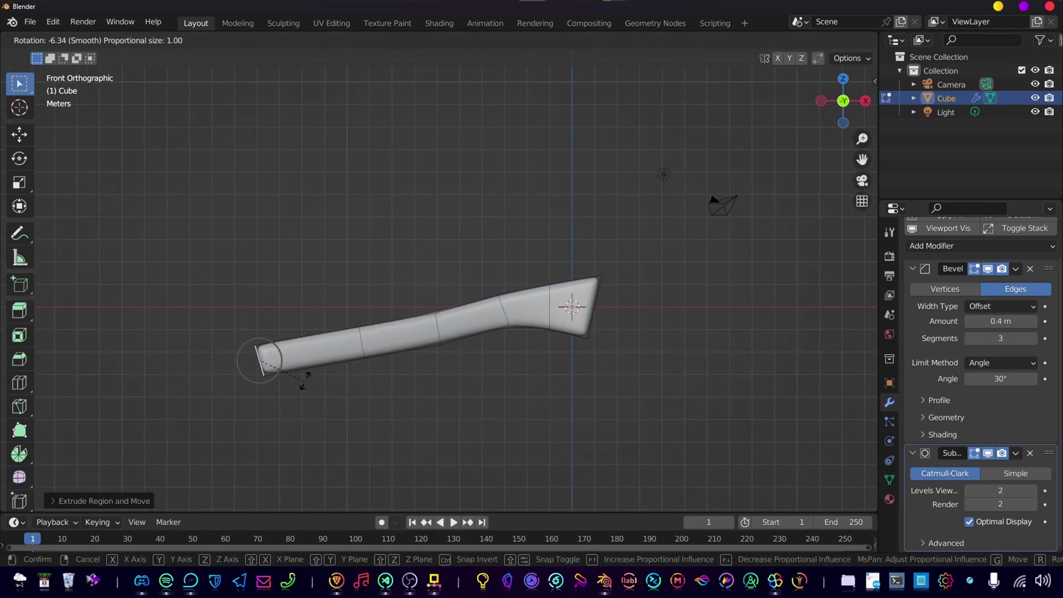
click(261, 360)
Extrude a steeper segment from the handle's end, rotate the end face, and extrude a flatter segment after it.
shift+middle_drag(261, 360, 434, 360)
key(e)
click(371, 396)
key(r)
click(365, 410)
key(e)
click(316, 413)
shift+middle_drag(316, 413, 373, 410)
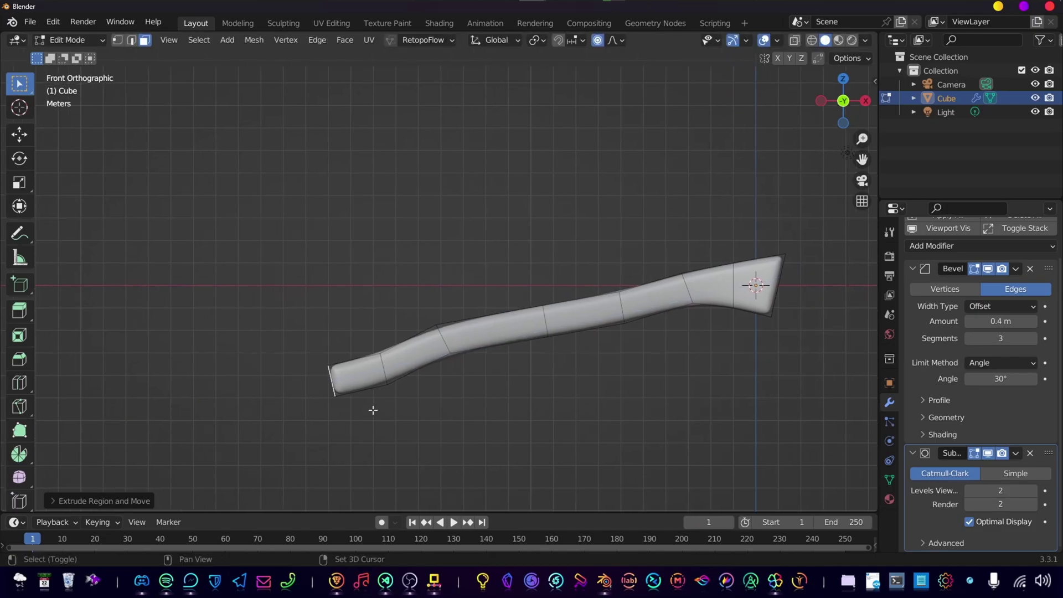
Rotate the handle's end face toward horizontal and extrude the final tip segment.
key(r)
click(360, 417)
click(237, 425)
Expand the selection around the handle's tip and enlarge it by scaling along Y and along Z.
middle_drag(238, 426, 268, 388)
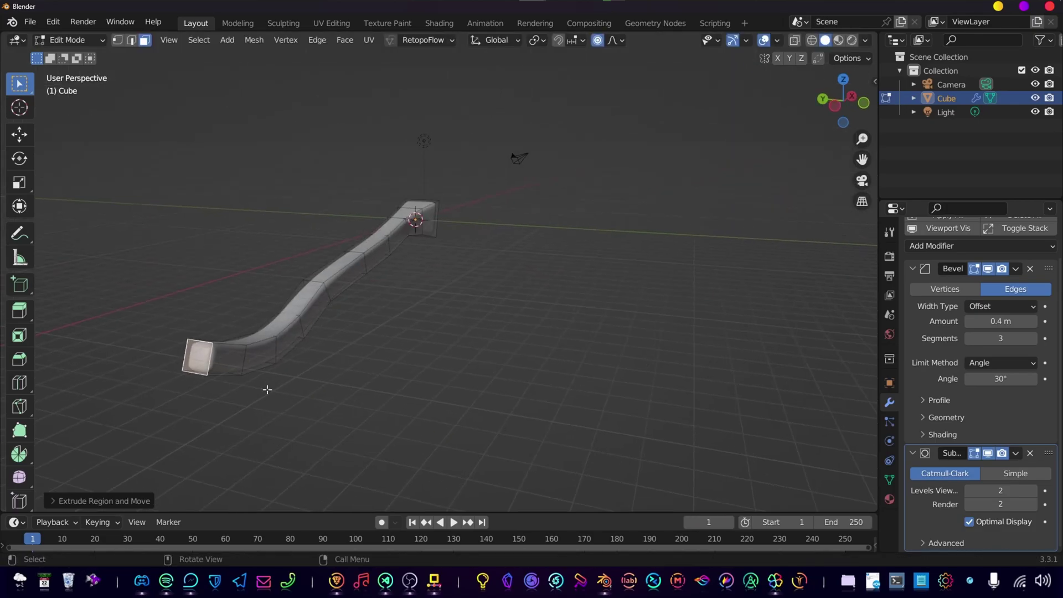
key(ctrl+KP_Add)
key(s)
key(y)
click(268, 386)
key(s)
key(z)
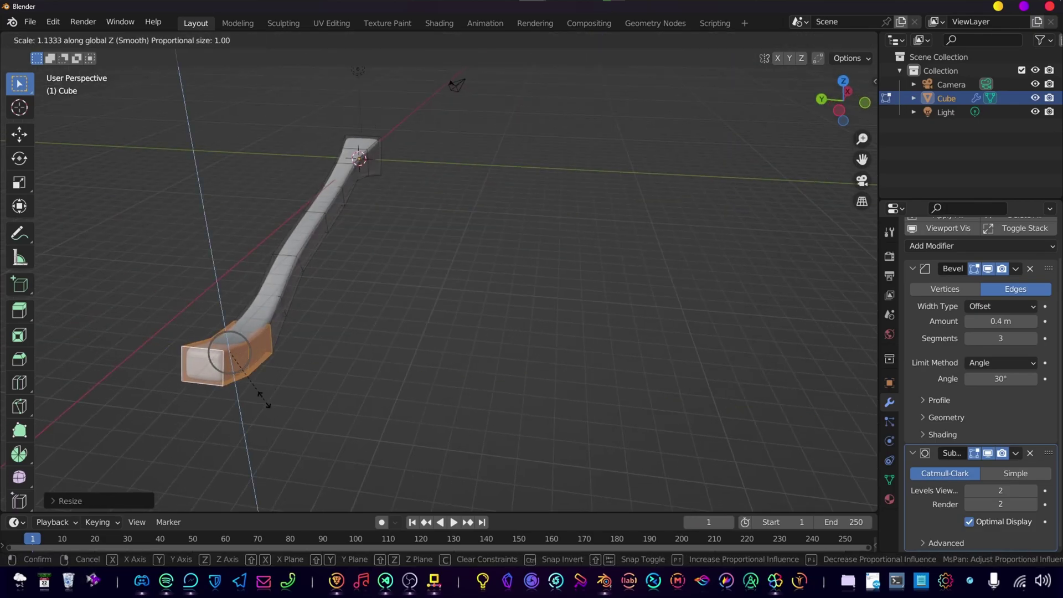
click(262, 398)
Select the face loop at the handle's wide end near the origin and scale it along Y.
middle_drag(460, 282, 421, 279)
shift+middle_drag(421, 279, 475, 384)
scroll(468, 377, up, 2)
alt+click(442, 318)
middle_drag(442, 319, 495, 346)
key(s)
key(y)
click(479, 354)
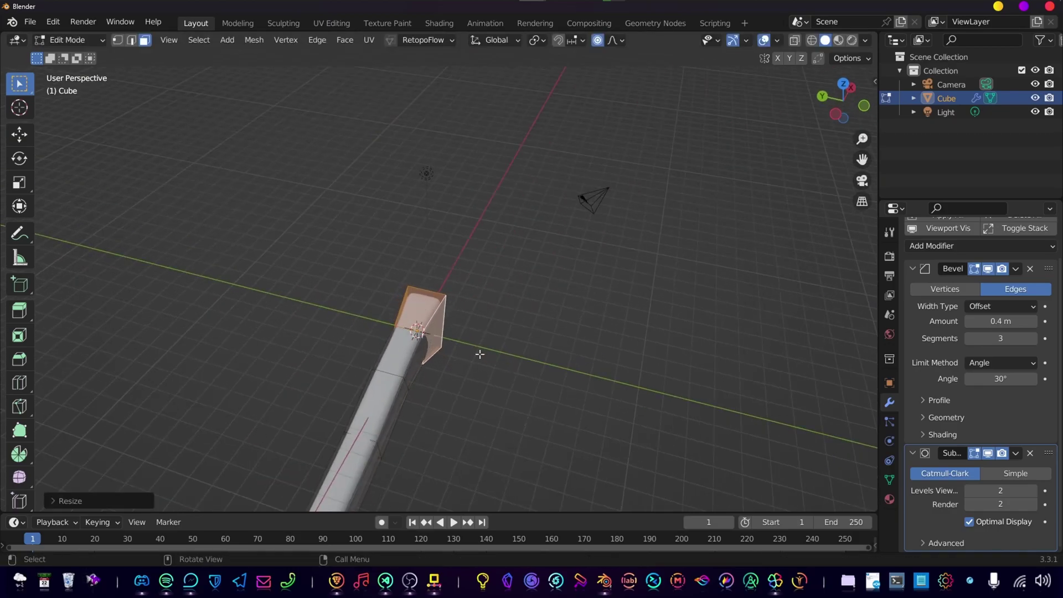
Grow the selection at the wide end twice and scale the enlarged area along Y.
key(ctrl+KP_Add)
key(ctrl+KP_Add)
key(s)
key(y)
click(480, 384)
key(Tab)
key(Tab)
Select a loop partway along the handle and scale it along Y with a resized proportional influence.
middle_drag(449, 402, 377, 374)
alt+click(332, 407)
key(s)
key(y)
scroll(348, 404, down, 12)
click(343, 400)
Return to Object Mode and hide the finished handle.
key(Tab)
scroll(338, 387, down, 4)
key(h)
Add a mesh cylinder at the origin with 8 vertices, radius 1 m and depth 2 m.
key(shift+a)
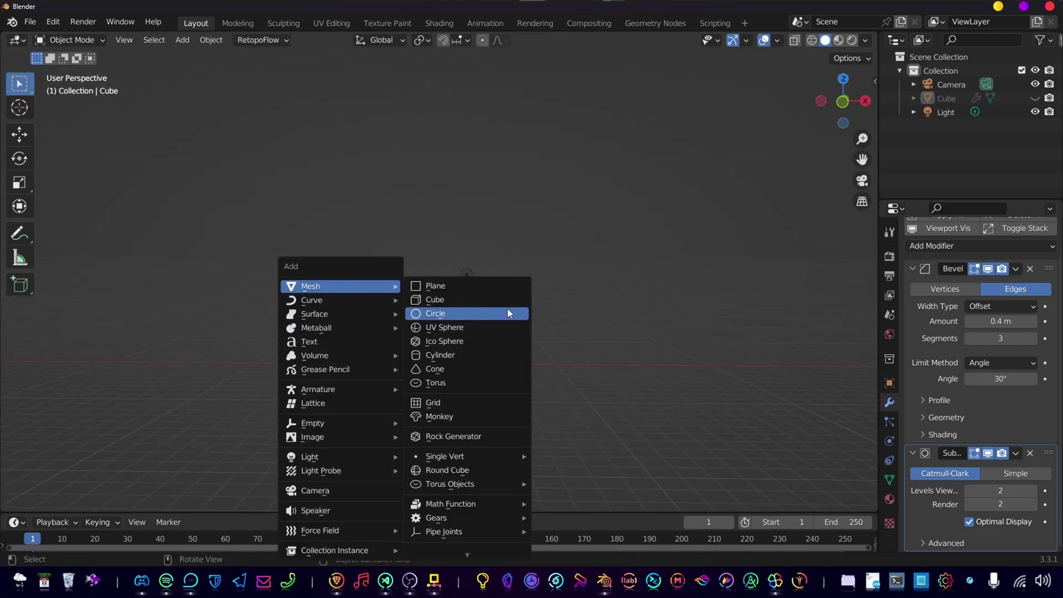
click(500, 358)
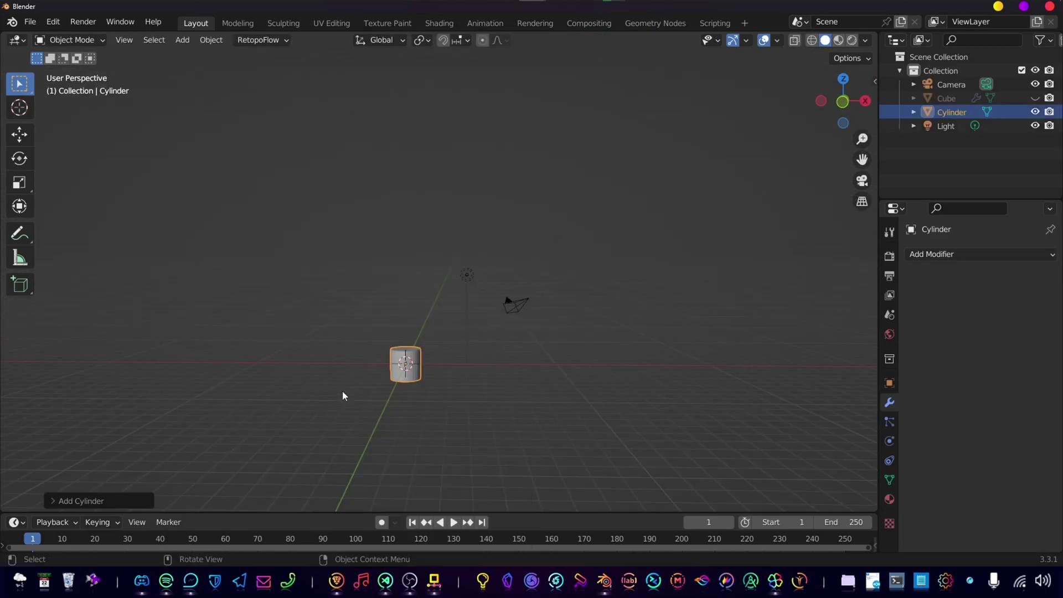
click(46, 501)
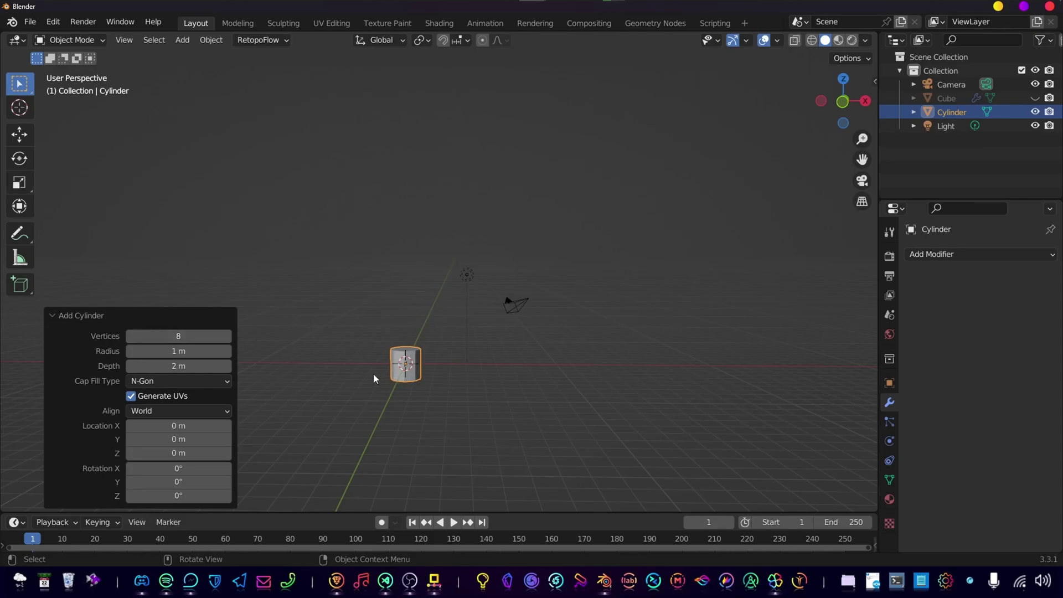
Raise the cylinder along Z, then stretch it into a tall pole by moving its top face up in Edit Mode.
middle_drag(373, 375, 410, 364)
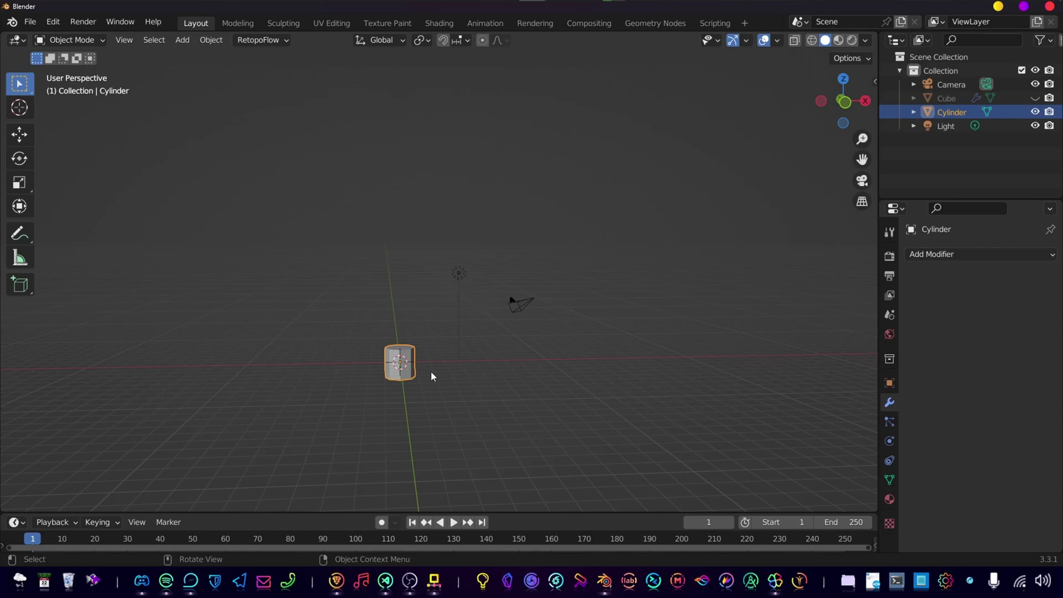
key(g)
key(z)
click(428, 338)
key(Tab)
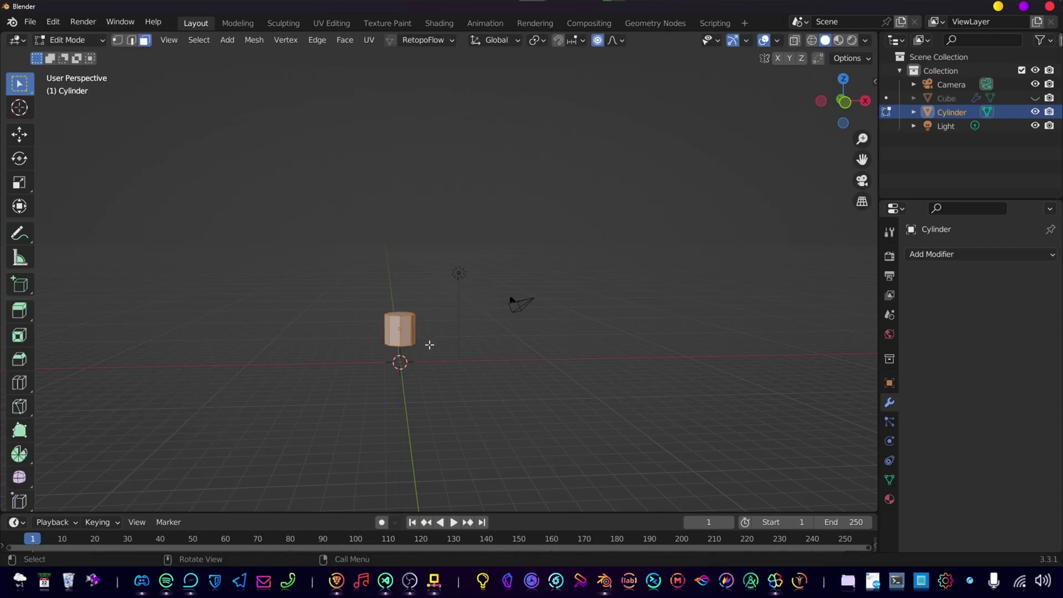
click(401, 313)
key(g)
key(z)
click(437, 134)
Thin the whole pole by scaling it in X and Y only, and lower it about 1.13 m along Z.
middle_drag(432, 201, 436, 217)
key(a)
key(s)
key(shift+z)
key(Escape)
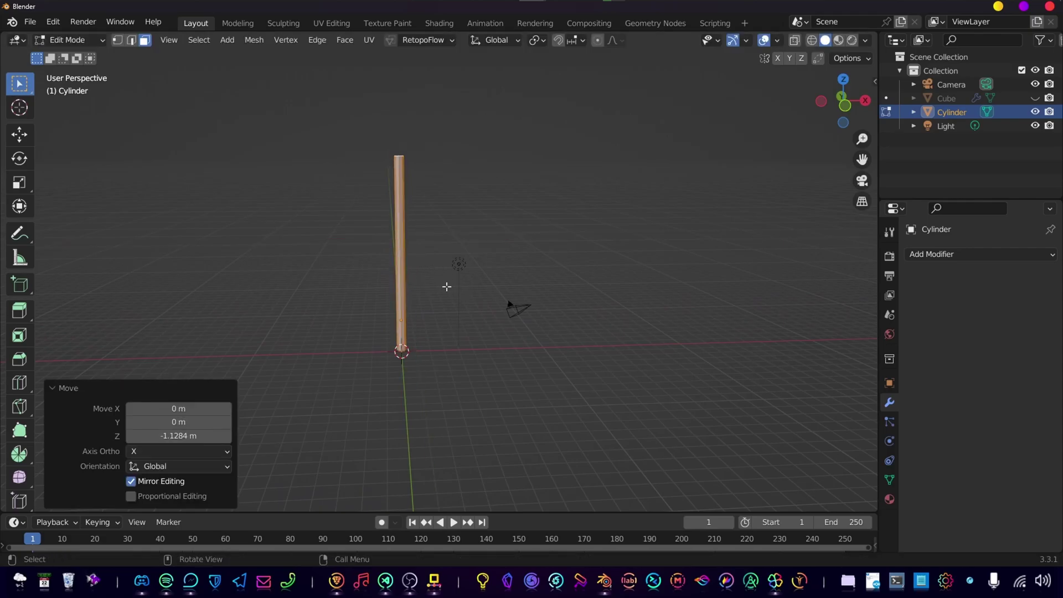
In front view, add five evenly spaced horizontal loop cuts along the pole.
key(KP_1)
key(ctrl+r)
click(417, 275)
right_click(408, 270)
Bend the pole by moving its middle edge loop about 1.3 m along negative X with smooth proportional editing.
key(3)
scroll(407, 268, up, 3)
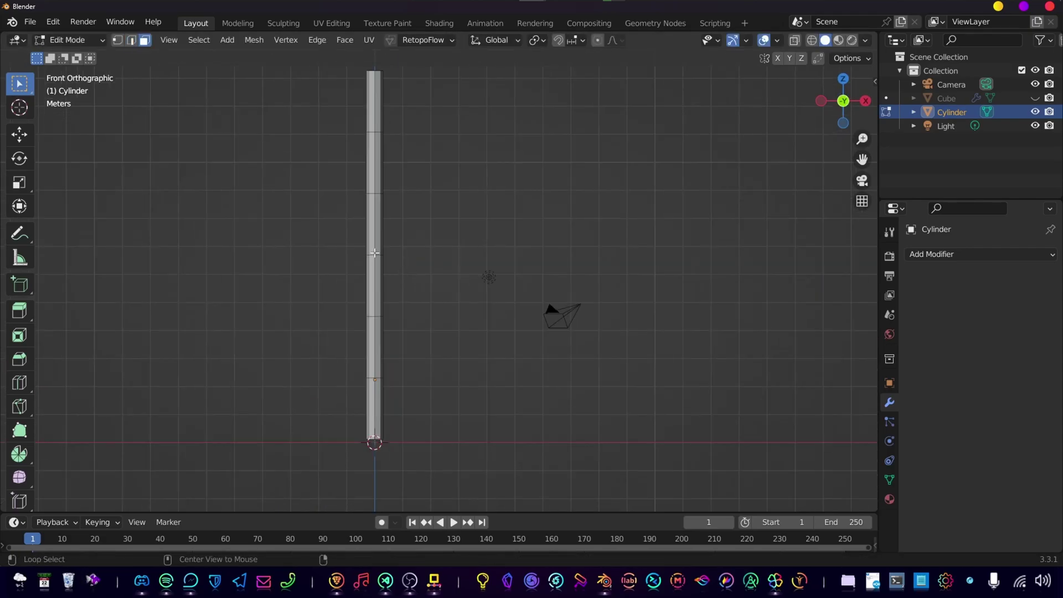
alt+click(378, 253)
key(2)
alt+click(377, 255)
key(g)
key(o)
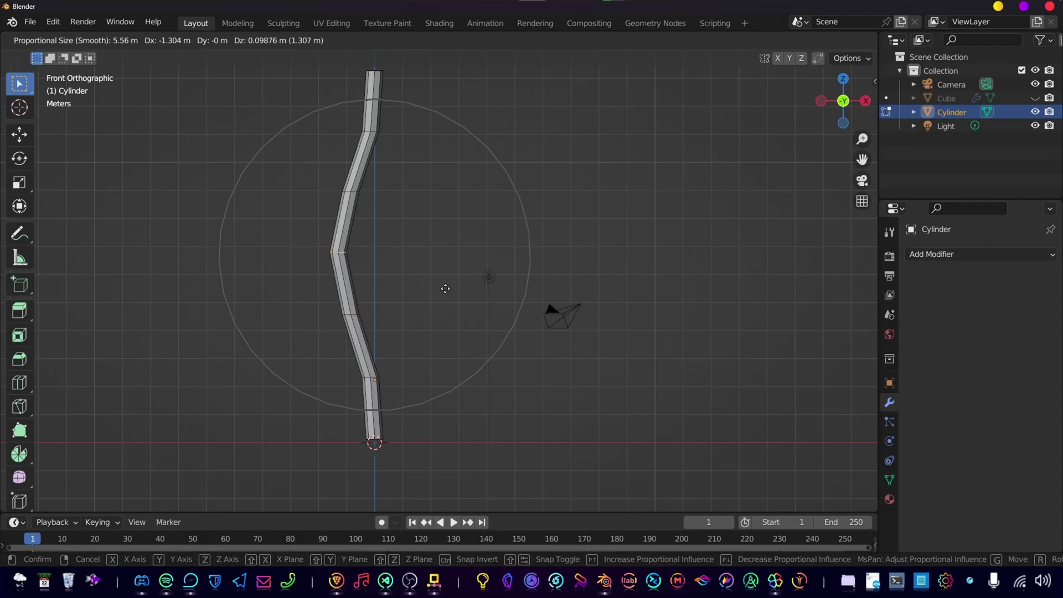
click(446, 290)
Return to Object Mode and duplicate the bent pole beside the original along X.
key(Tab)
scroll(453, 322, down, 2)
key(shift+d)
key(x)
click(482, 330)
Bend the duplicated pole the opposite way by moving its middle edge loop along positive X with proportional editing.
key(Tab)
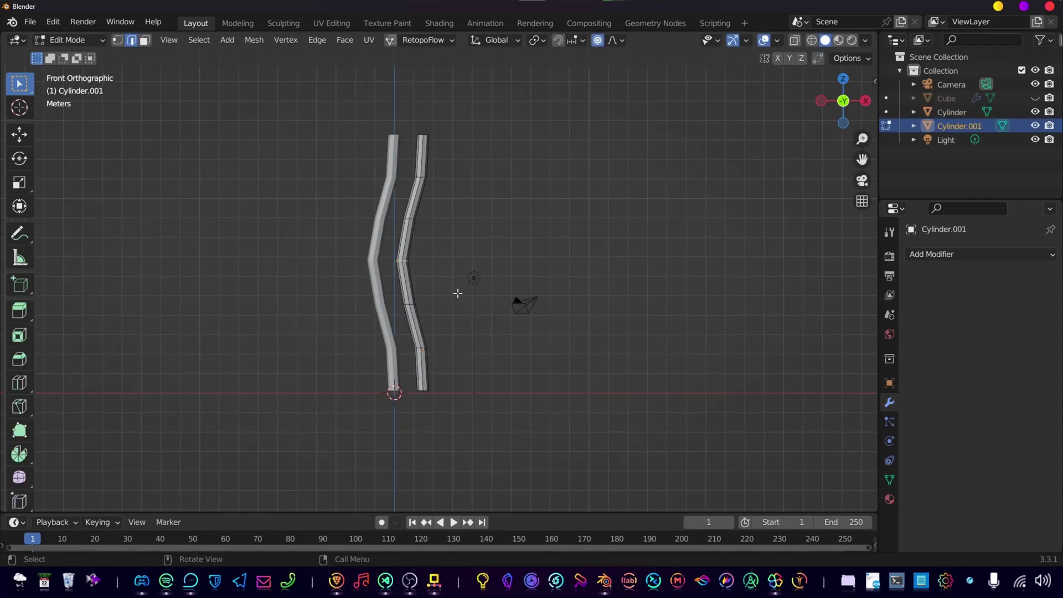
key(g)
click(493, 315)
Nudge the second pole's upper edge loop about 0.03 m along negative X and 0.09 m down, and shift its lower loop outward.
alt+click(428, 181)
key(g)
right_click(431, 185)
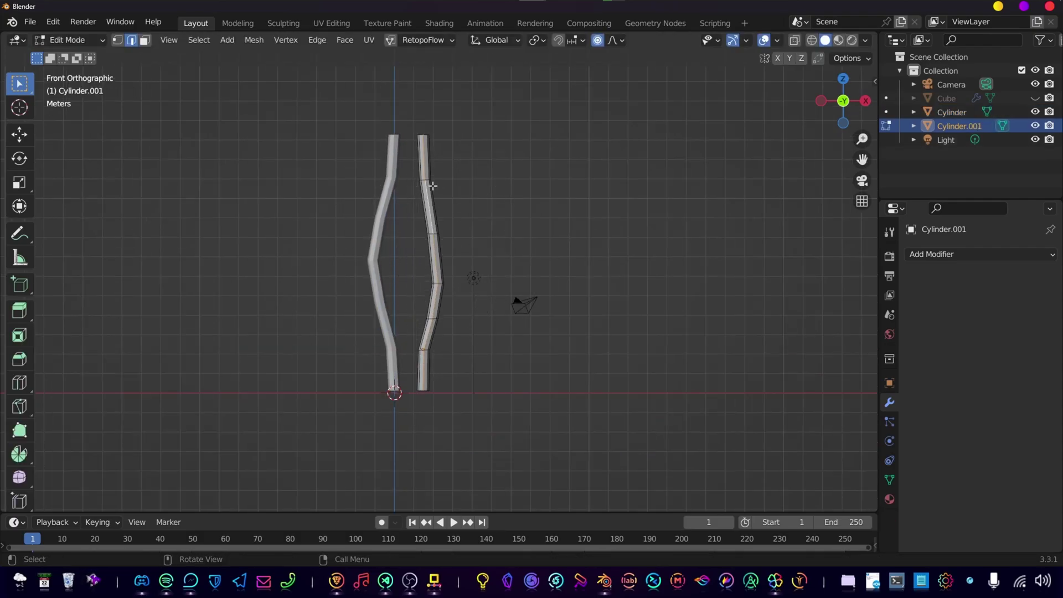
scroll(430, 183, up, 2)
alt+click(423, 138)
scroll(440, 178, down, 2)
key(g)
scroll(457, 201, up, 1)
click(449, 200)
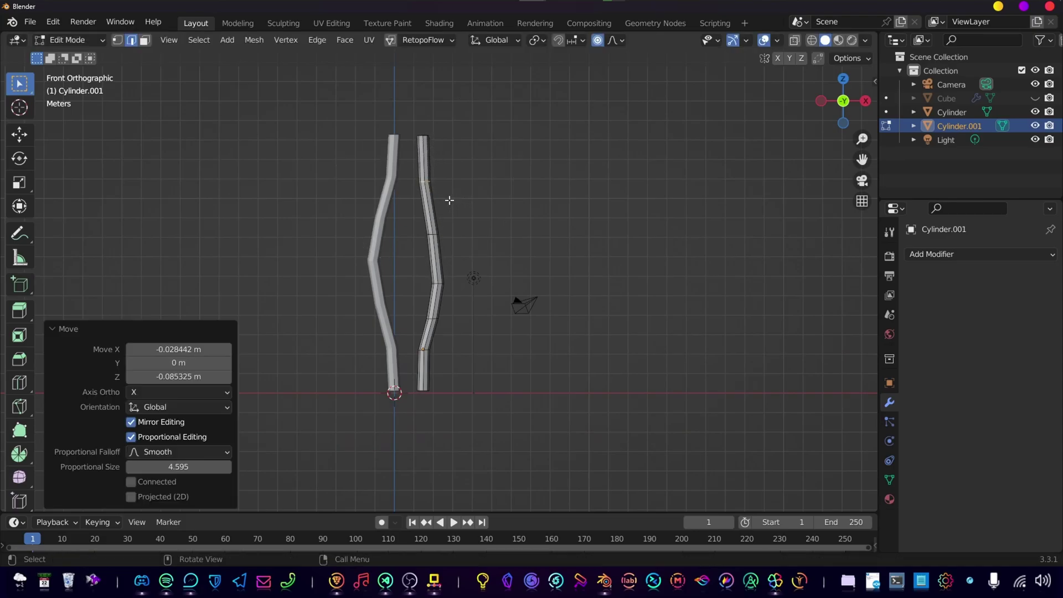
alt+click(427, 349)
key(g)
click(468, 354)
Duplicate the second pole about 2.25 m along positive X to make a third one.
key(Tab)
key(shift+d)
key(x)
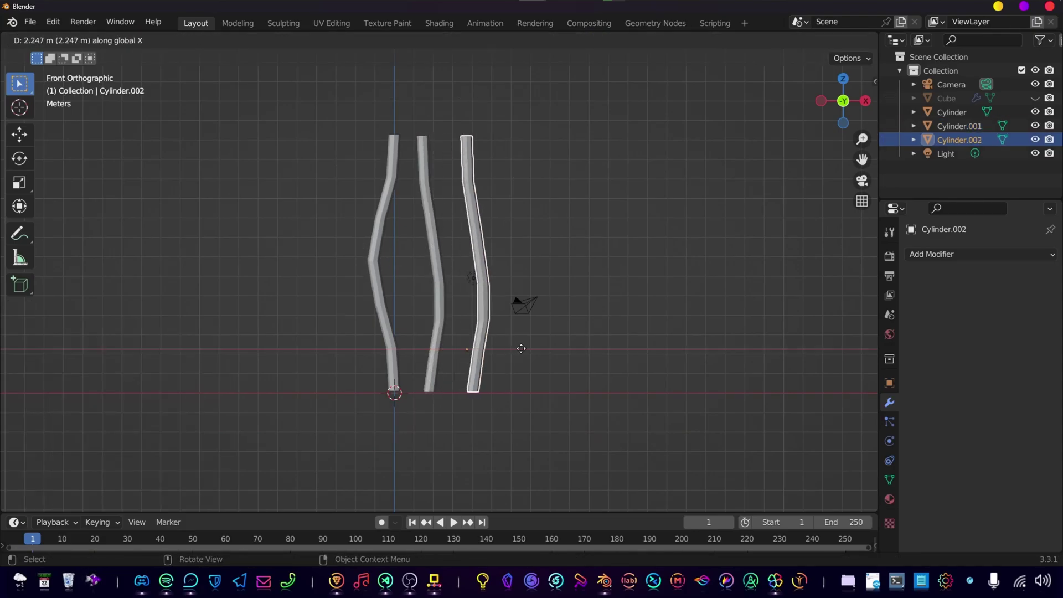
click(490, 326)
Reshape the third pole by moving its lower-middle edge loop about 0.94 m along negative X and 0.43 m up with proportional editing.
key(Tab)
key(g)
click(532, 330)
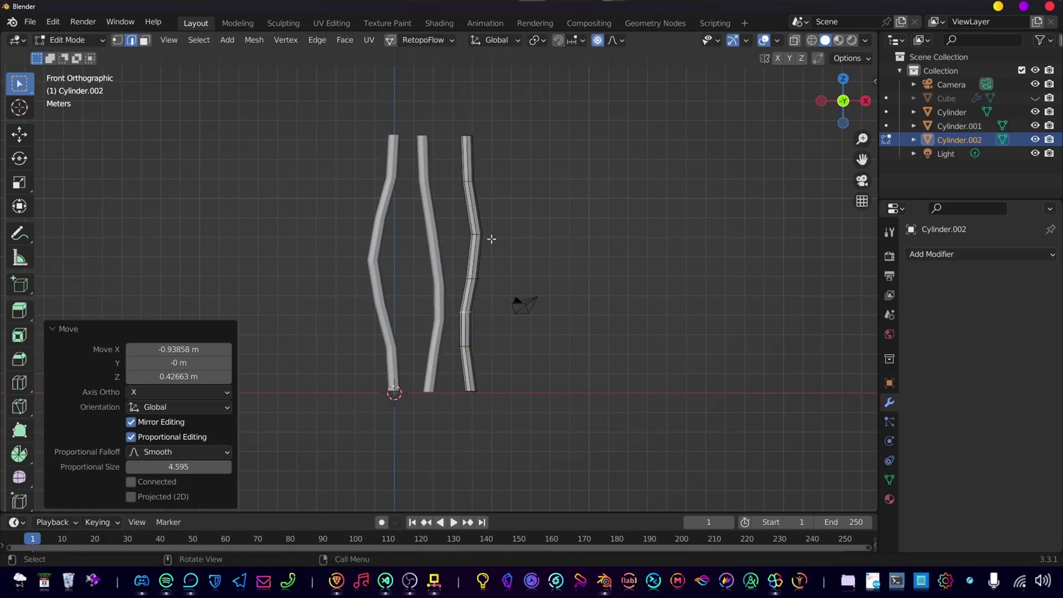
key(Tab)
Select the three bent cylinders and move them to a new collection named Broom Sticks.
drag(899, 137, 899, 111)
key(m)
click(501, 254)
text(Broom Sticks)
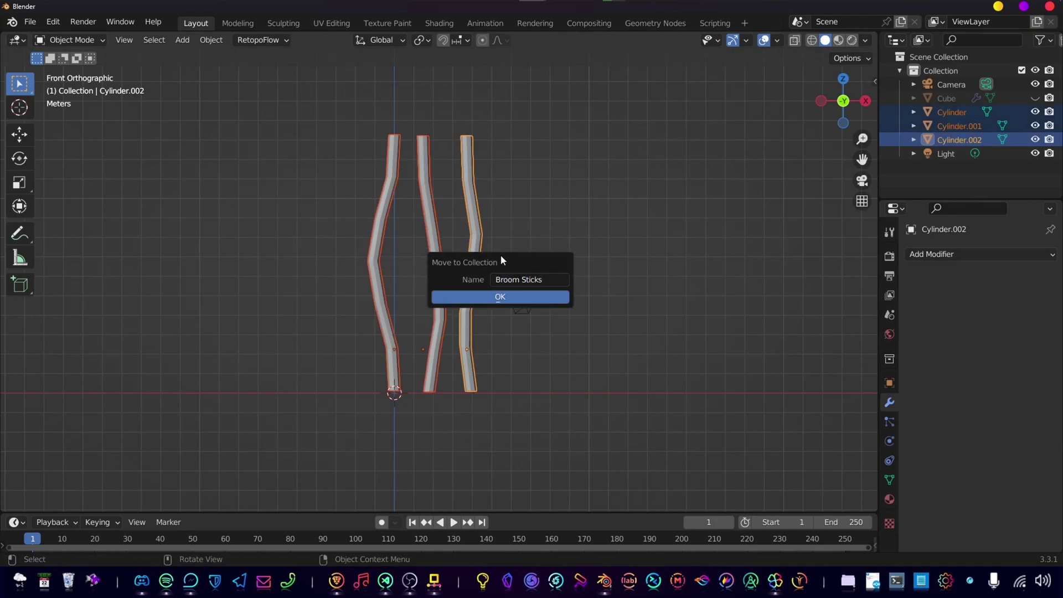
key(Return)
Deselect all objects and unhide the curved handle.
scroll(507, 255, down, 4)
click(481, 267)
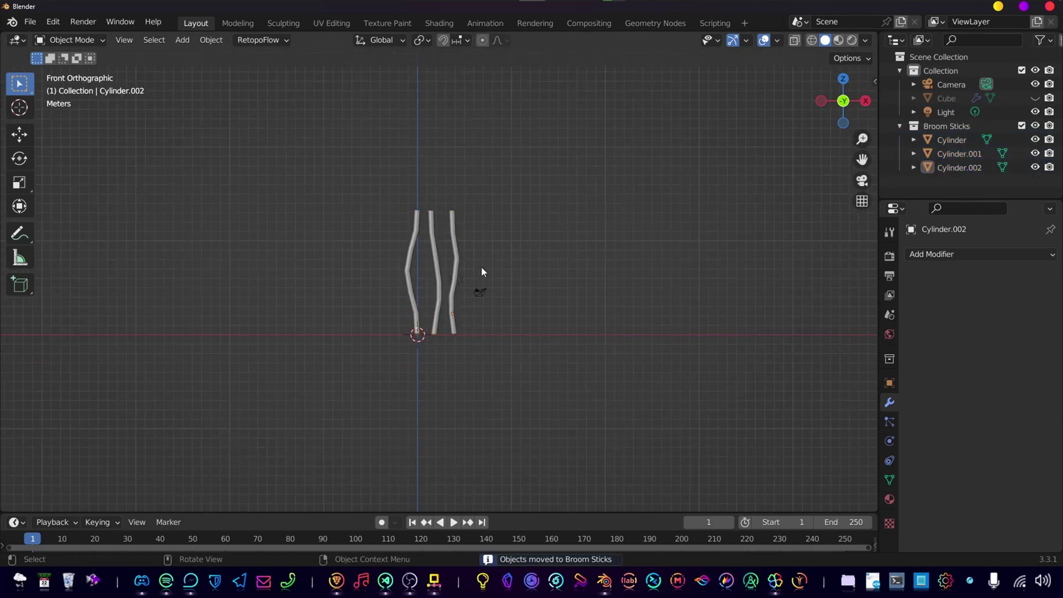
middle_drag(479, 292, 490, 320)
Add a mesh circle at the origin and rotate it 90° about X and 90° about Z.
key(shift+a)
mouse_move(476, 285)
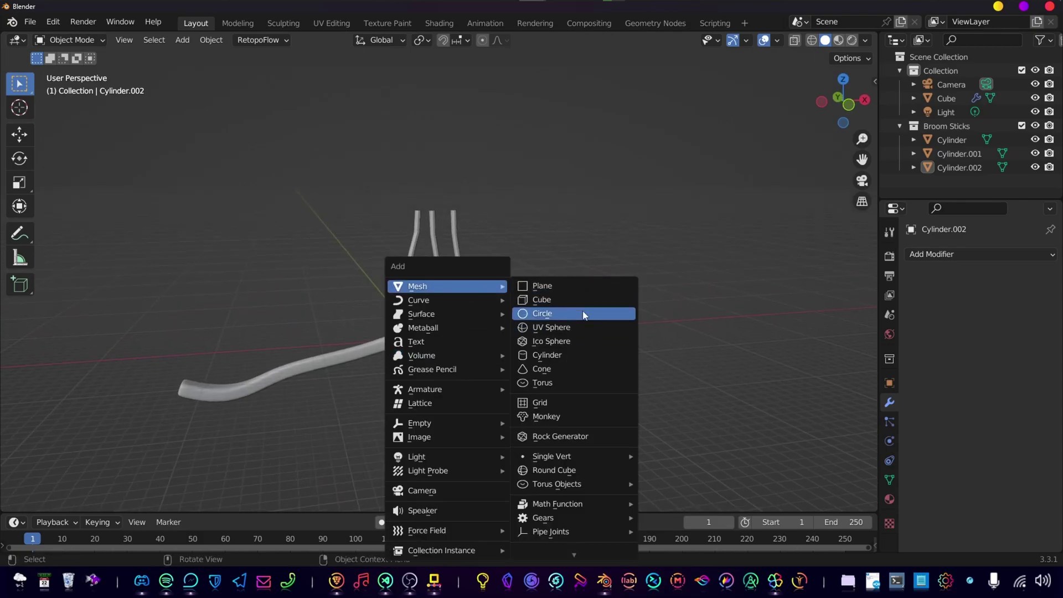
click(588, 319)
text(rz90)
key(Return)
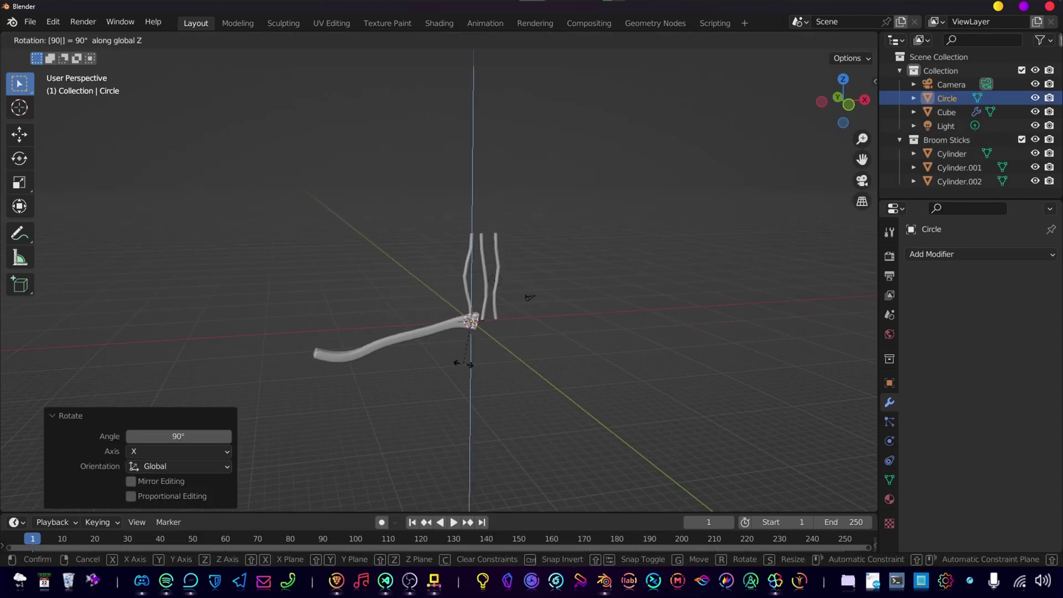
Scale the circle up and move it along X and Z to the thin lower end of the handle.
key(s)
click(523, 411)
key(g)
key(x)
click(333, 349)
key(g)
key(z)
click(334, 381)
middle_drag(334, 381, 395, 378)
scroll(320, 362, up, 5)
key(g)
key(z)
click(347, 372)
Fill the circle with a face and adjust its position along X at the handle's end.
scroll(449, 369, down, 1)
key(Tab)
key(f)
key(Tab)
key(g)
key(x)
click(409, 378)
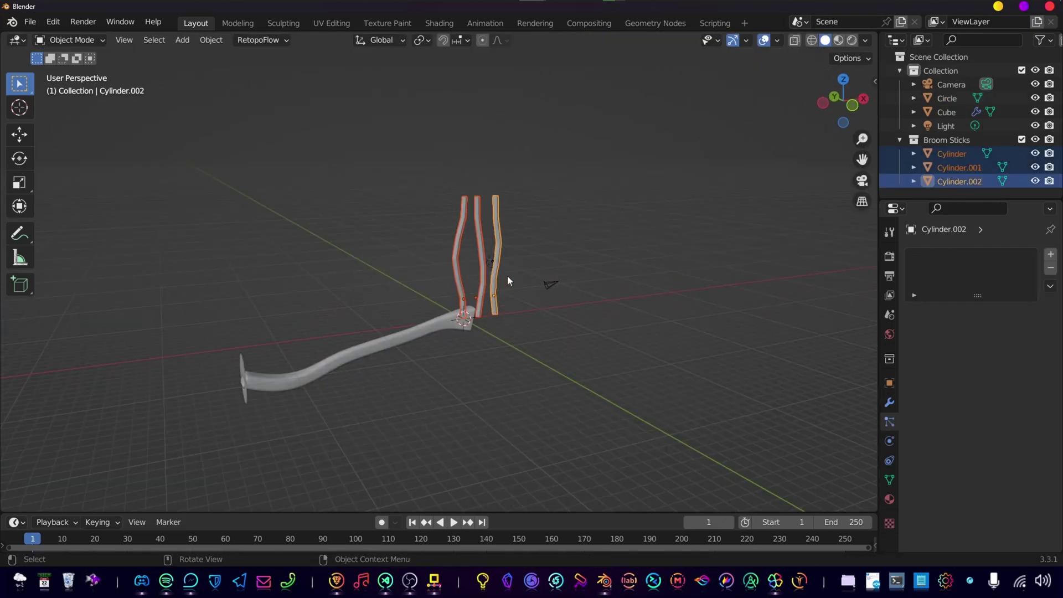
Rotate the geometry of the three bent sticks 90° about X in Edit Mode.
key(Tab)
text(rx90)
key(Return)
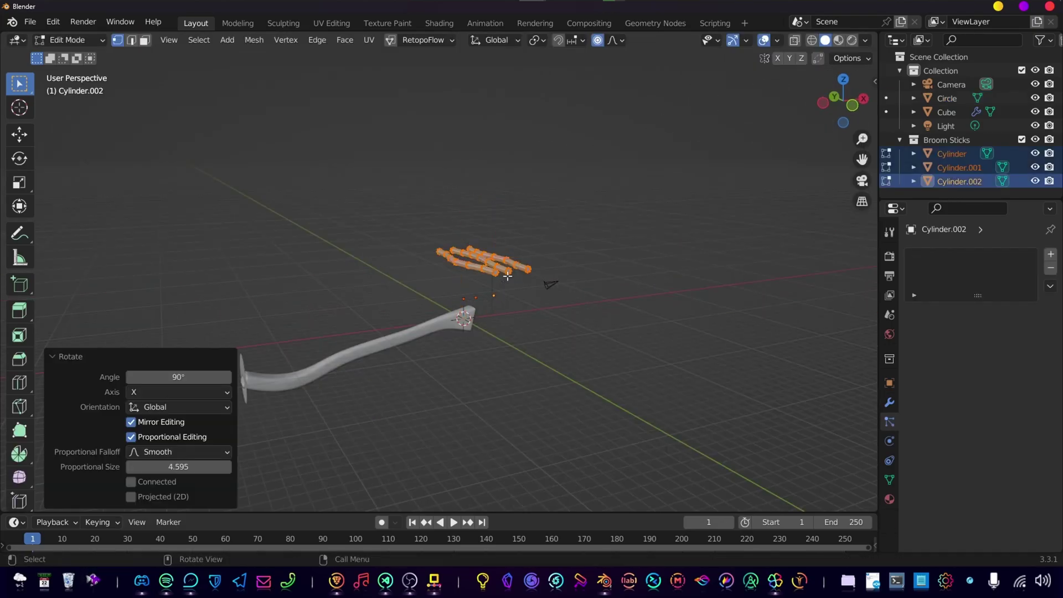
Lower the sticks' geometry along Z to their origins and clear the location of the three stick objects.
key(g)
key(z)
click(491, 316)
key(KP_1)
key(Tab)
key(alt+g)
Add a Hair particle system to the filled circle.
middle_drag(546, 383, 615, 403)
click(228, 375)
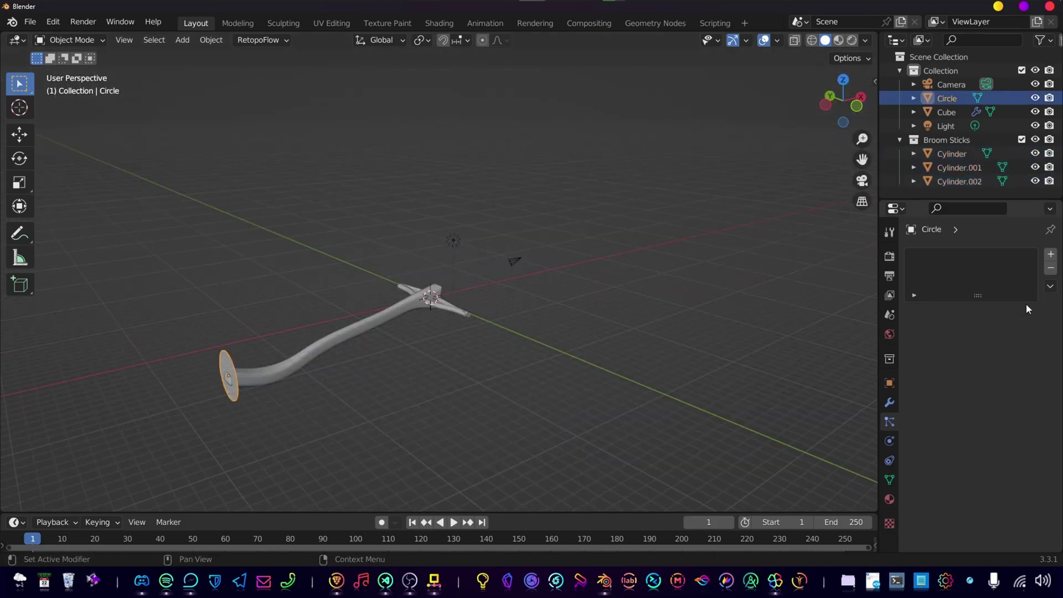
click(1051, 254)
click(1024, 329)
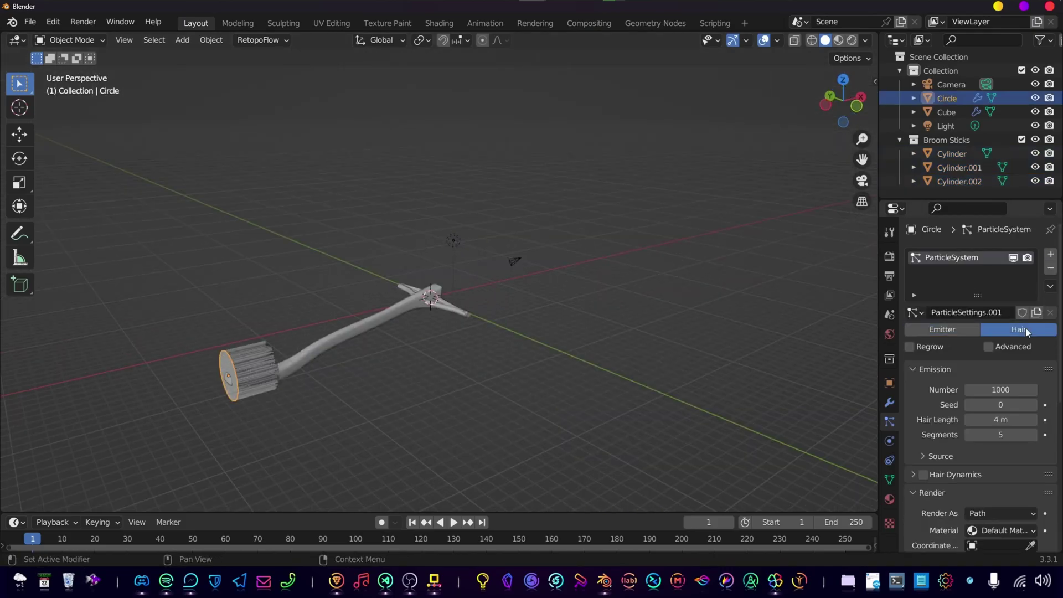
Set the hair particle Number to 200 and the Hair Length to 15 m.
click(988, 388)
text(200)
key(Tab)
text(15)
key(Return)
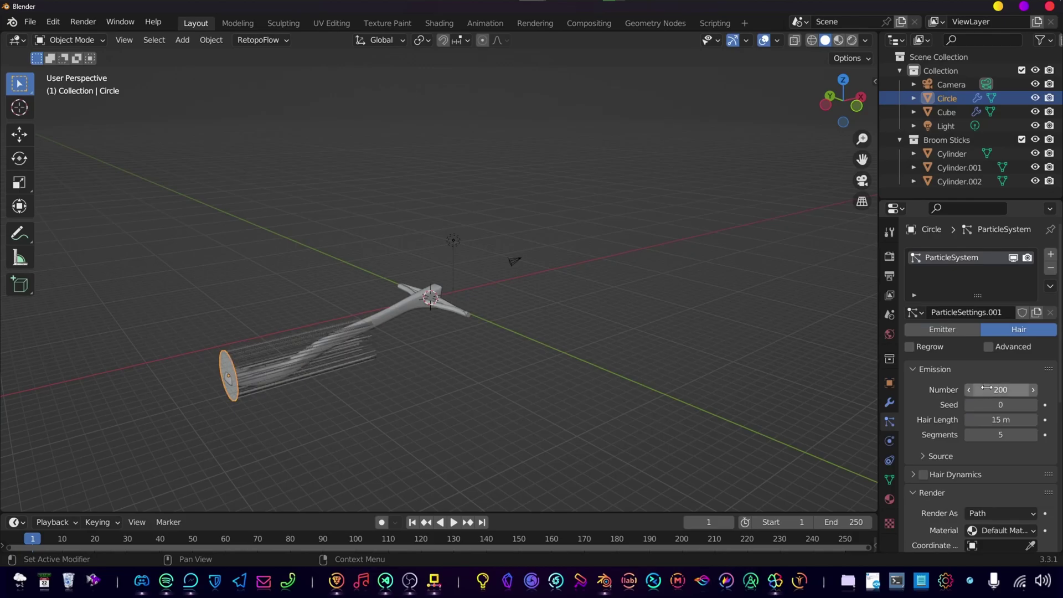
Render the hair as a Collection instancing Broom Sticks, with Show Emitter turned off.
scroll(995, 408, down, 4)
click(982, 426)
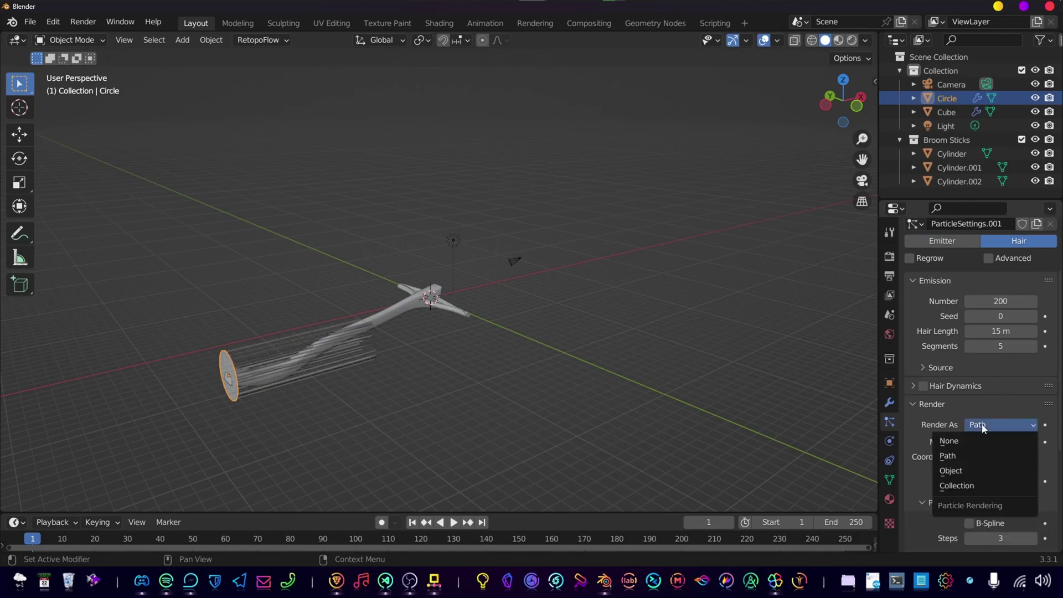
click(968, 485)
scroll(1000, 464, down, 2)
scroll(994, 444, down, 4)
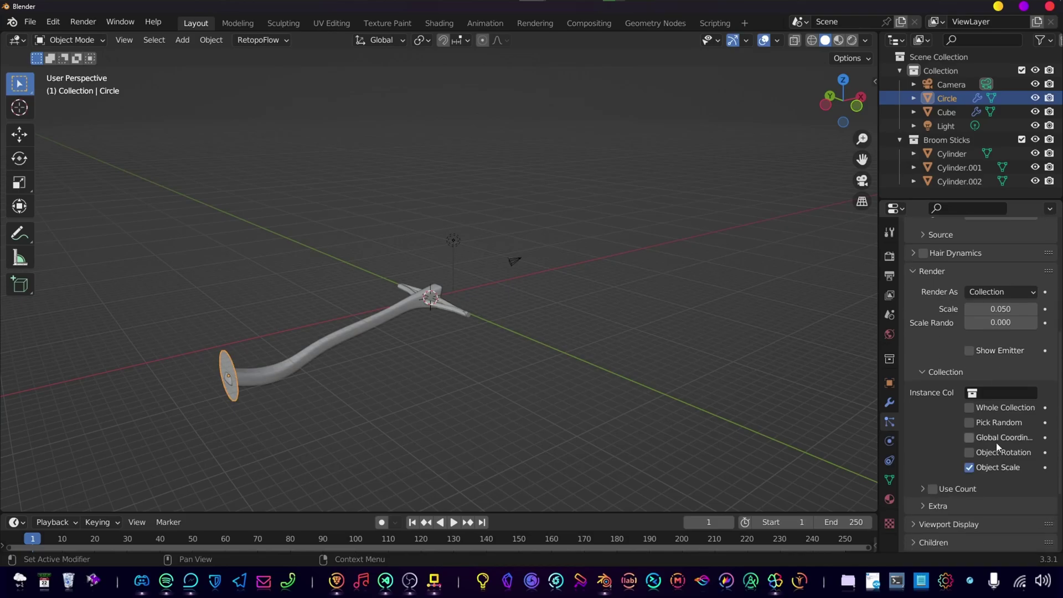
click(992, 392)
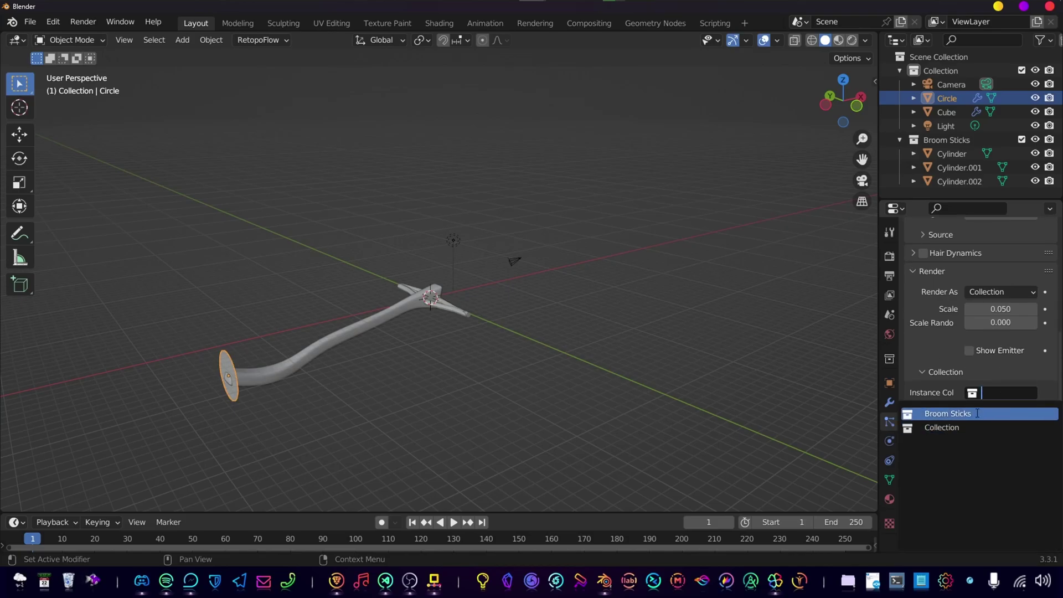
click(982, 414)
scroll(1003, 427, down, 3)
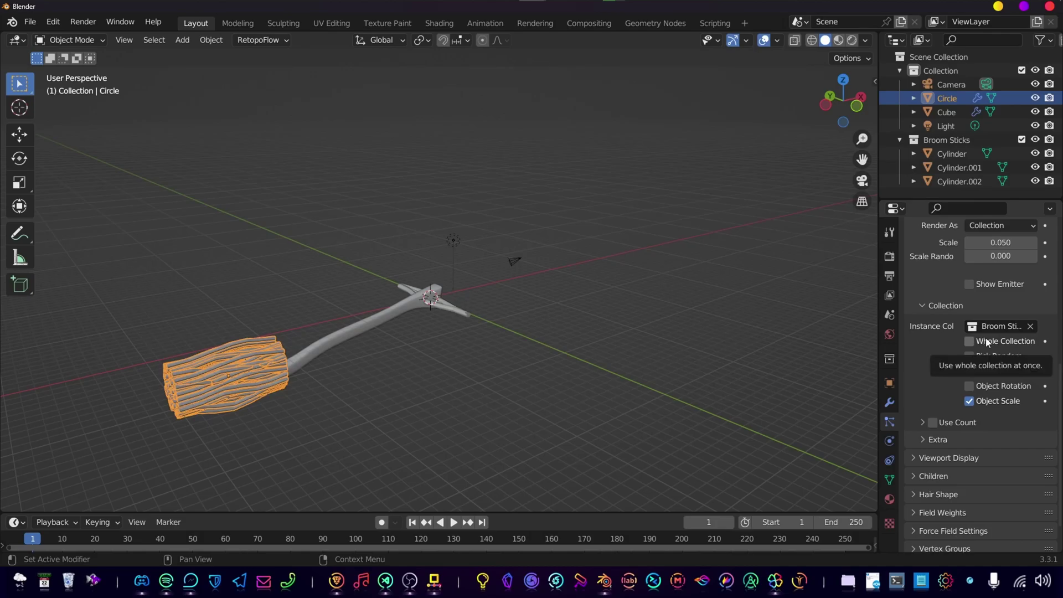
Turn off Show Emitter in the particle system's viewport display and keep the circle selected.
click(971, 457)
scroll(974, 443, down, 5)
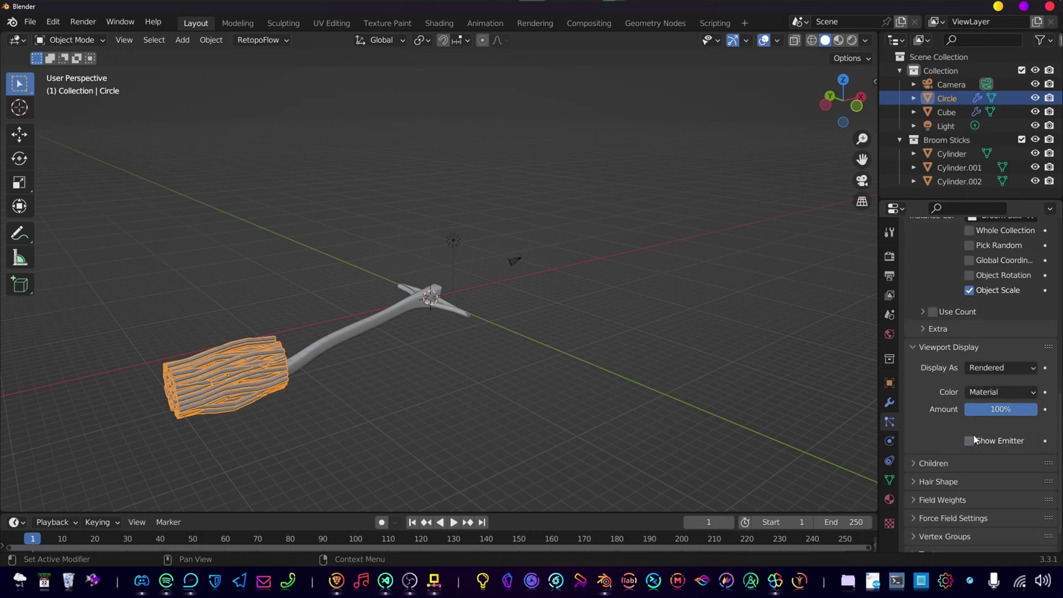
click(420, 392)
middle_drag(420, 392, 334, 368)
click(351, 355)
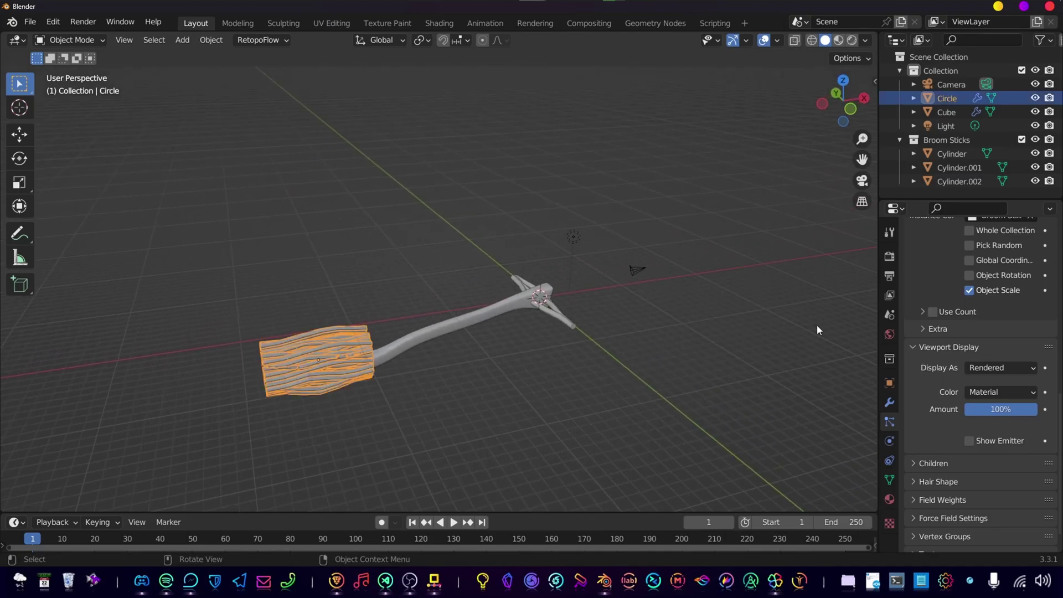
Exclude the Broom Sticks collection from the view layer and make the circle's particle instances real.
click(889, 403)
click(1021, 139)
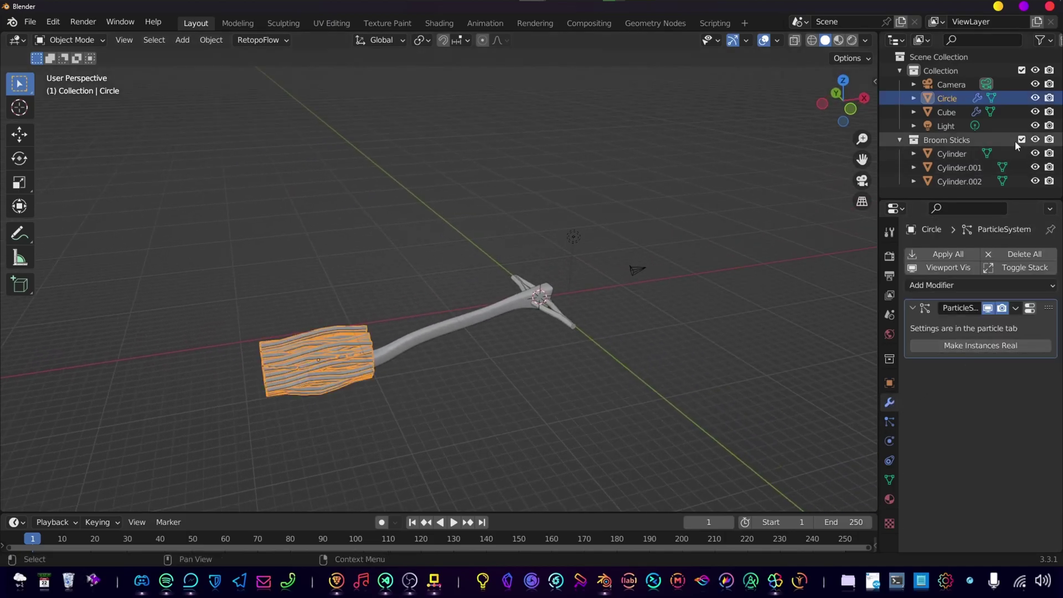
click(964, 346)
Make Cylinder.003 the active object and join all the real stick instances into it.
right_click(311, 363)
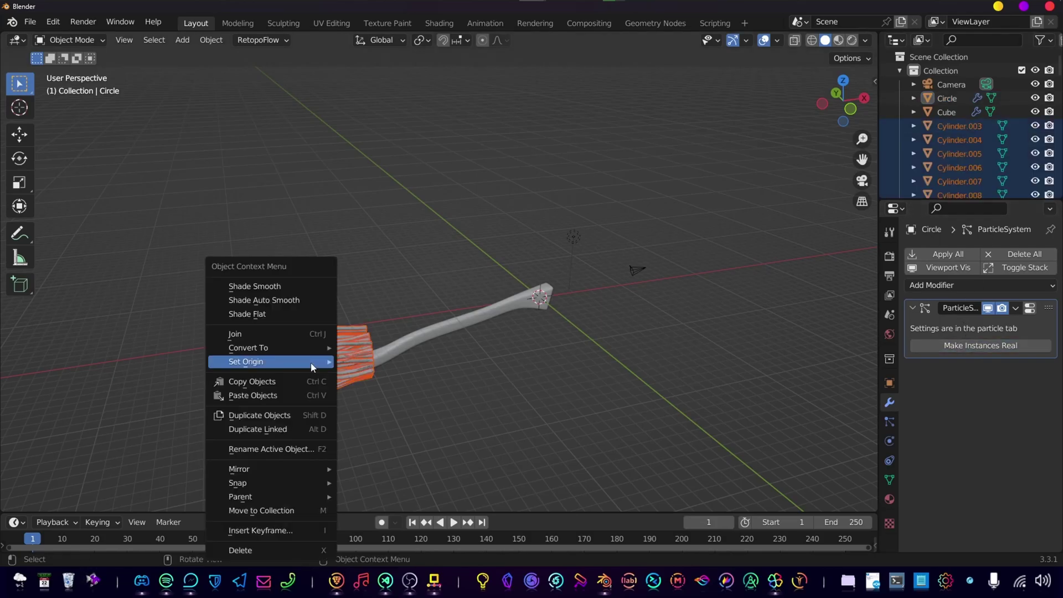
click(278, 333)
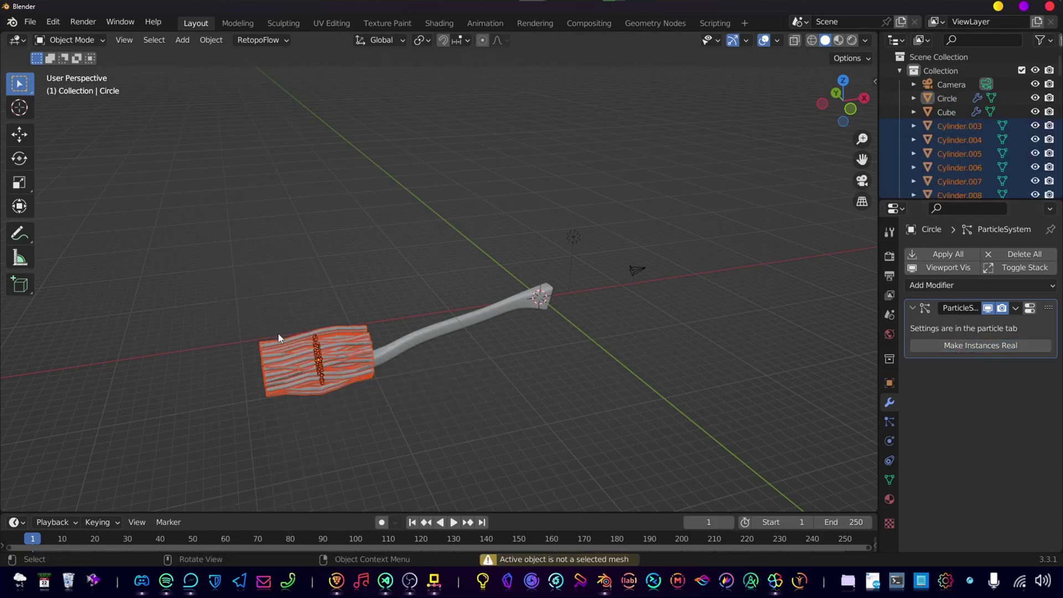
ctrl+click(946, 127)
right_click(338, 334)
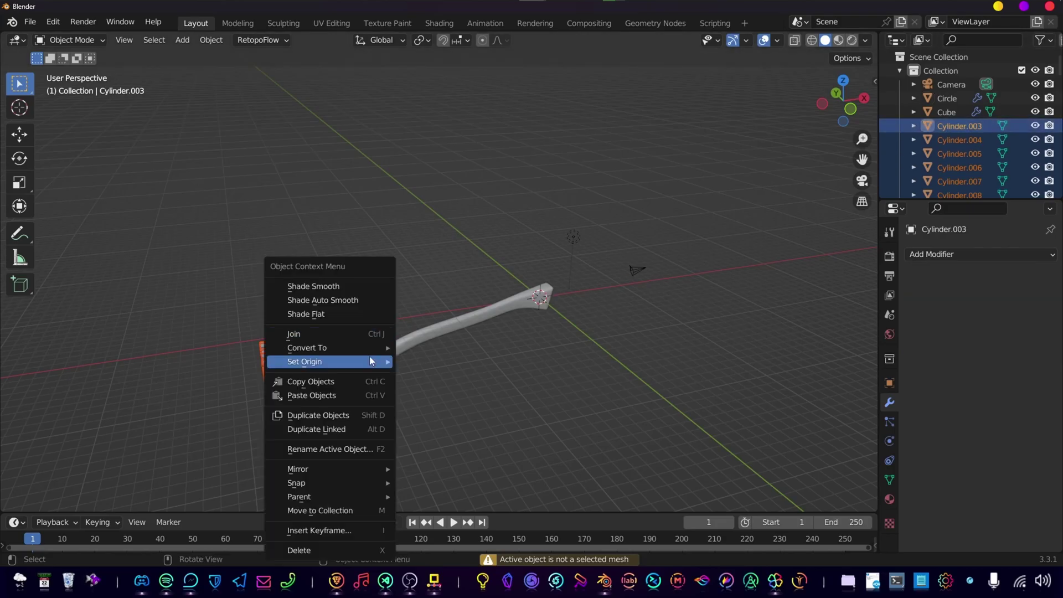
click(347, 334)
middle_drag(344, 351, 425, 321)
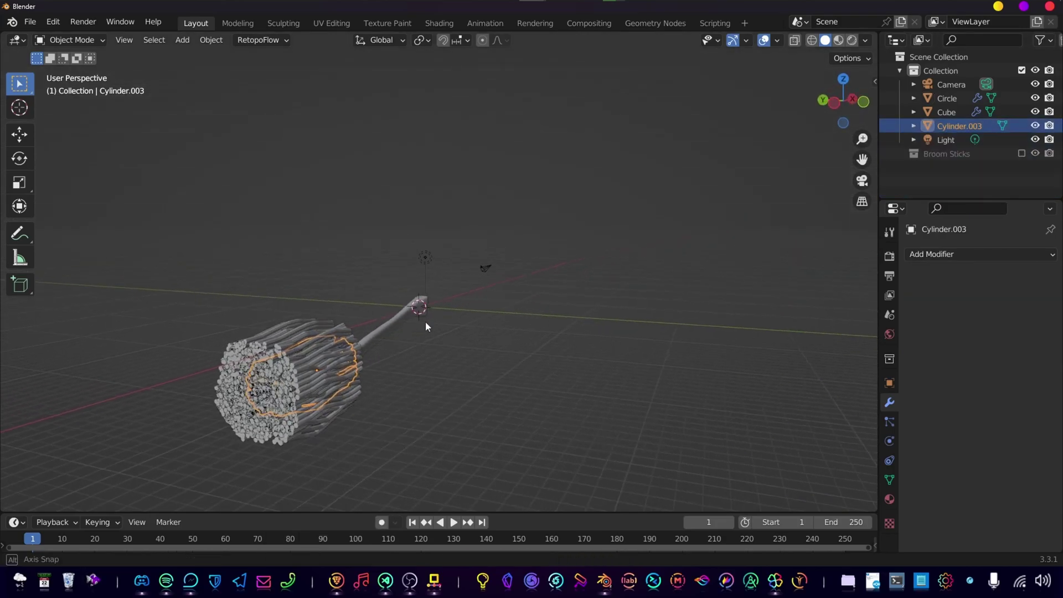
Delete the circle that emits the particles.
click(334, 403)
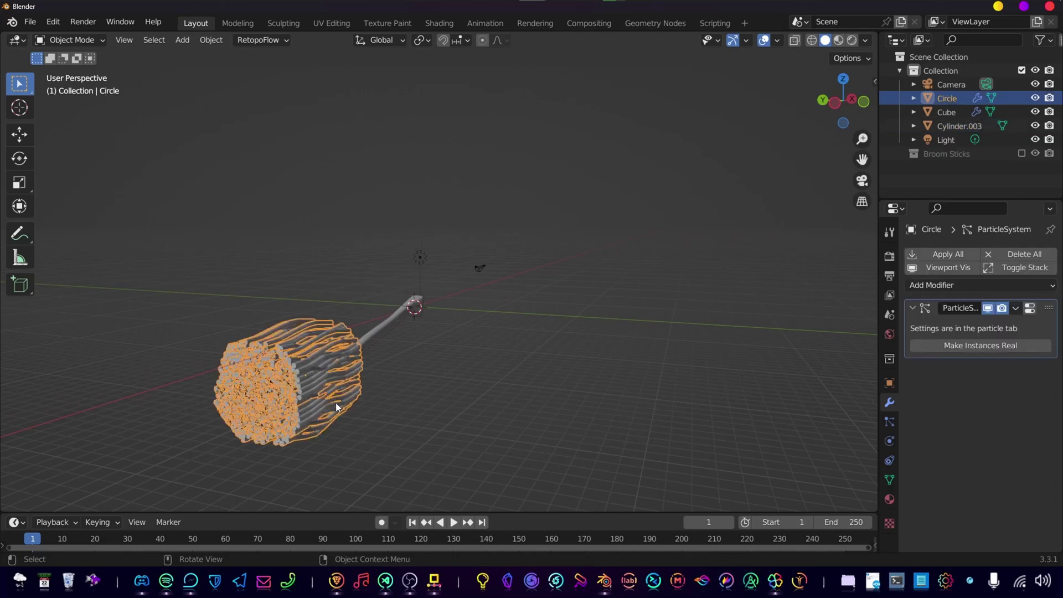
key(x)
click(340, 398)
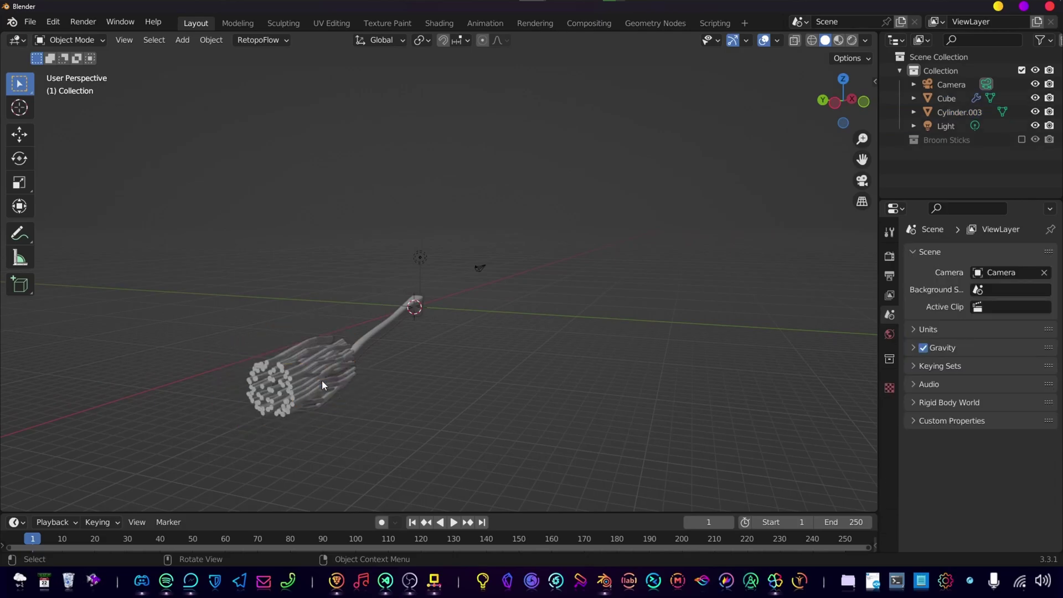
Add a lattice at the world origin and scale it up.
click(321, 381)
middle_drag(321, 380, 282, 393)
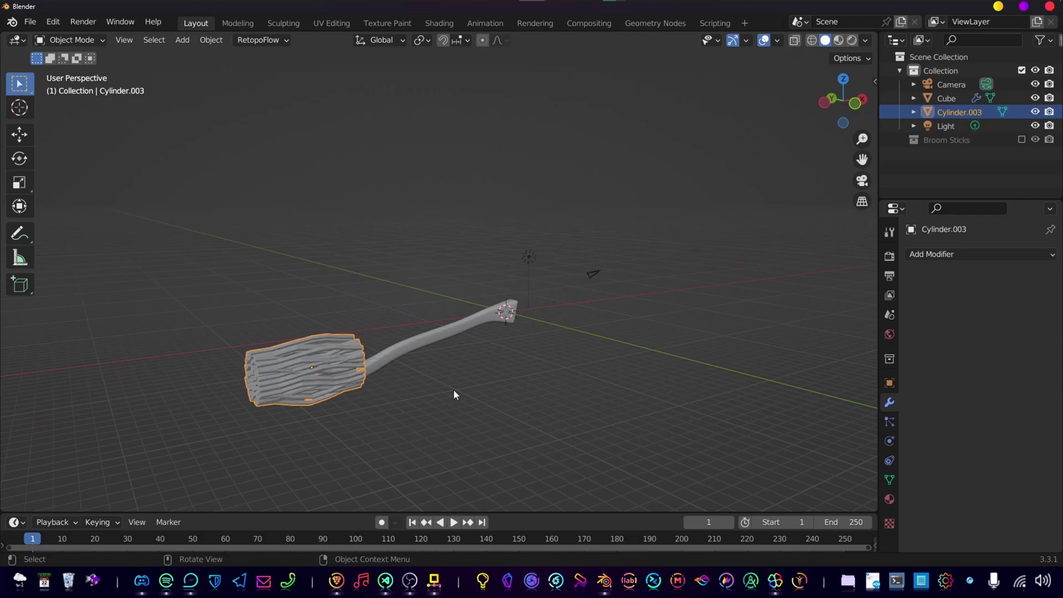
key(shift+a)
mouse_move(454, 389)
click(387, 403)
key(s)
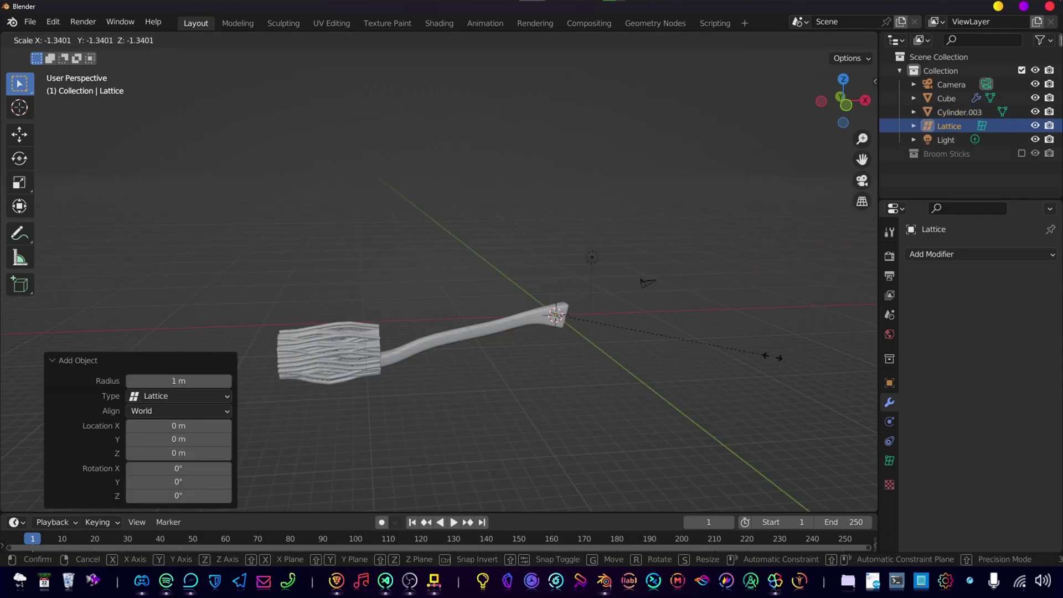
click(552, 371)
Move the lattice over the bristles in front view, scale it by about 1.455 and stretch it along X to enclose them.
key(KP_1)
key(g)
click(373, 394)
key(s)
click(405, 405)
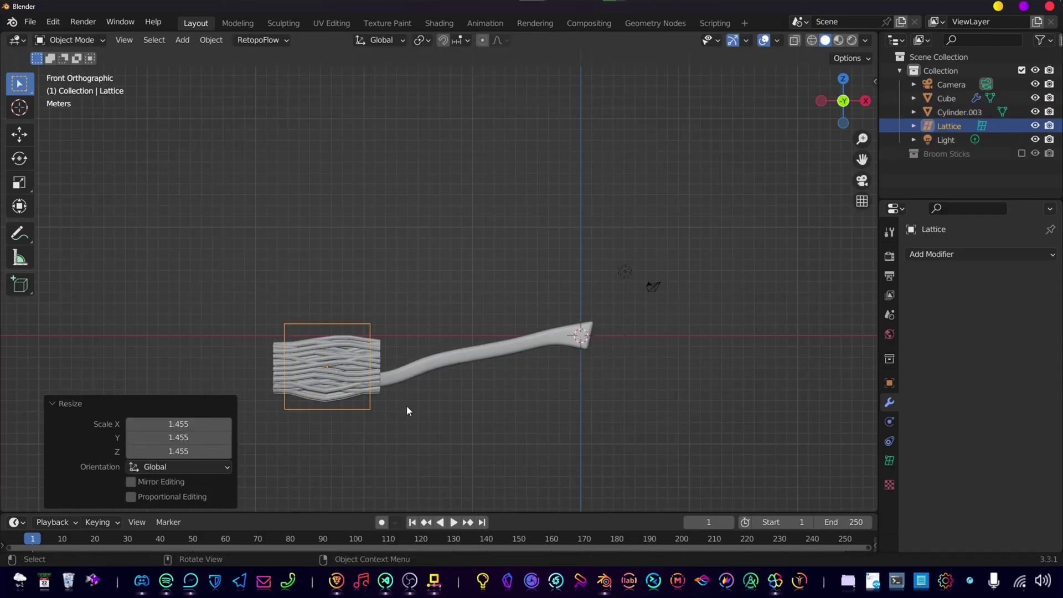
key(s)
key(x)
click(438, 416)
Set the lattice's Resolution U to 5.
middle_drag(392, 399, 435, 411)
click(889, 460)
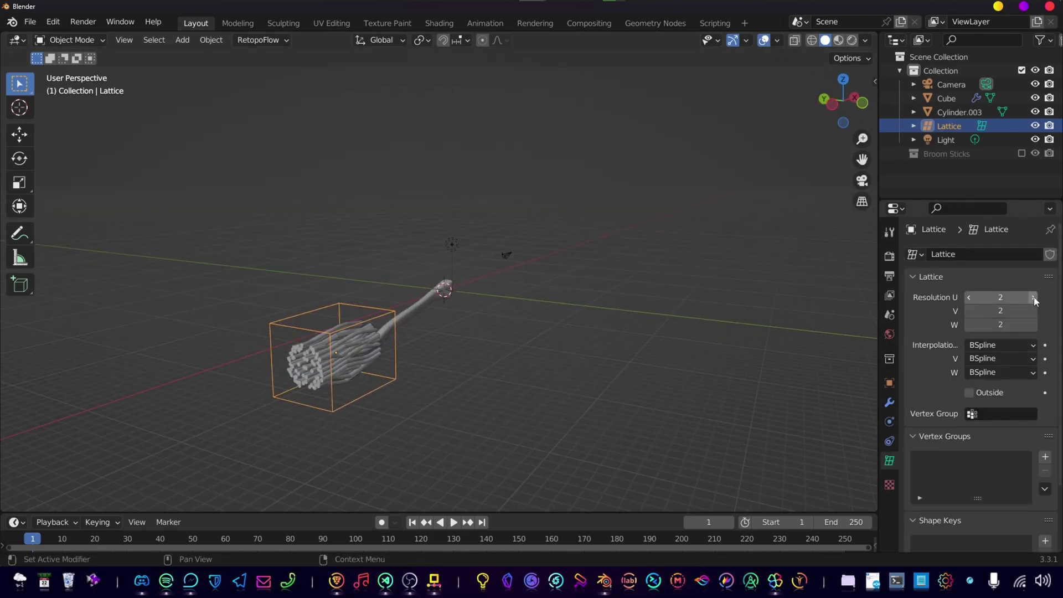
middle_drag(374, 382, 310, 382)
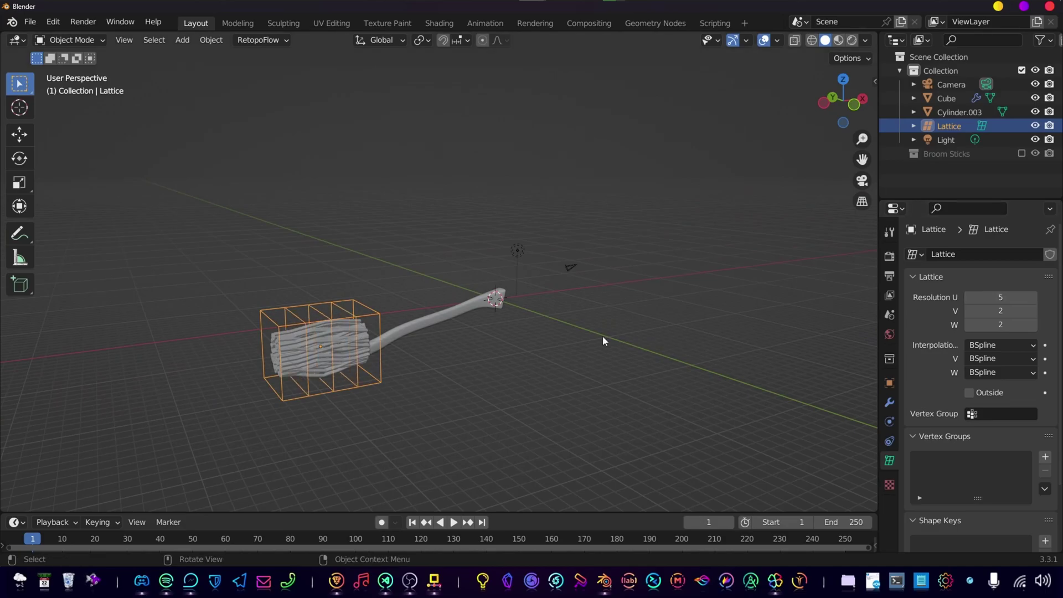
Add a Lattice modifier to the joined bristles with the lattice as its object.
key(Tab)
middle_drag(369, 360, 358, 361)
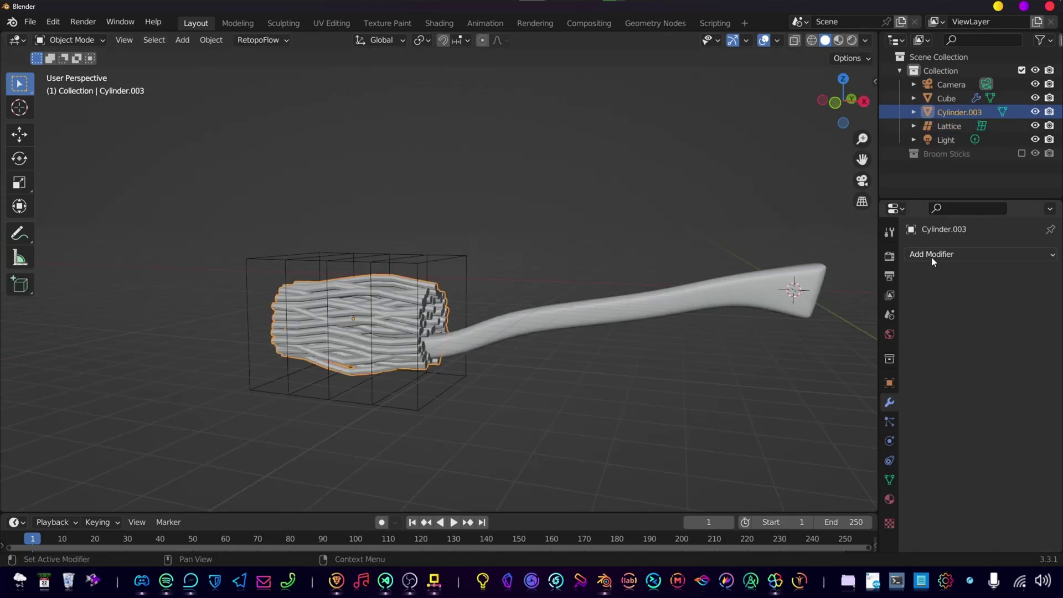
click(932, 256)
click(908, 381)
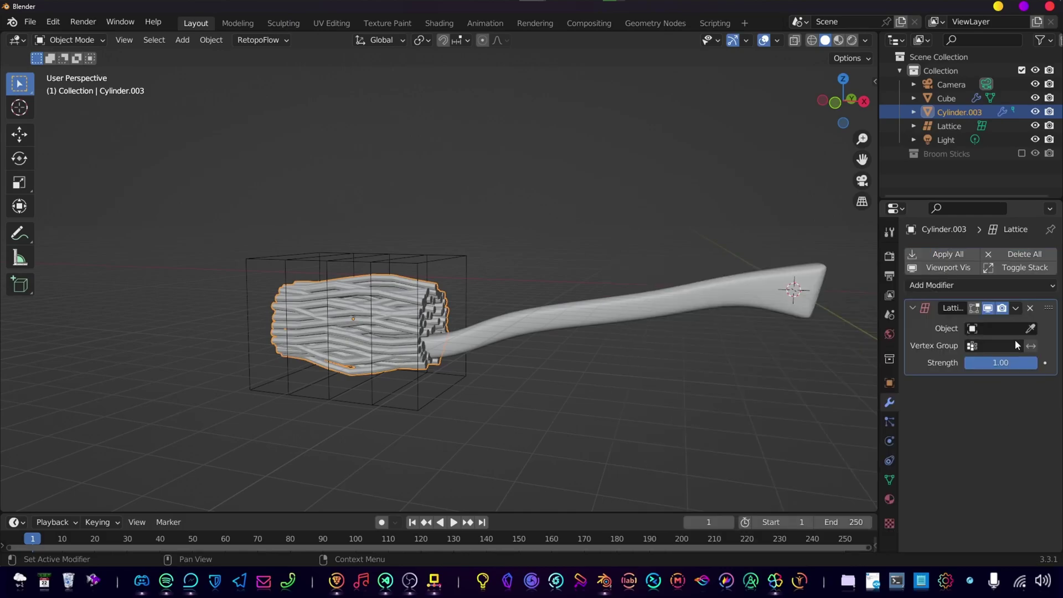
click(466, 264)
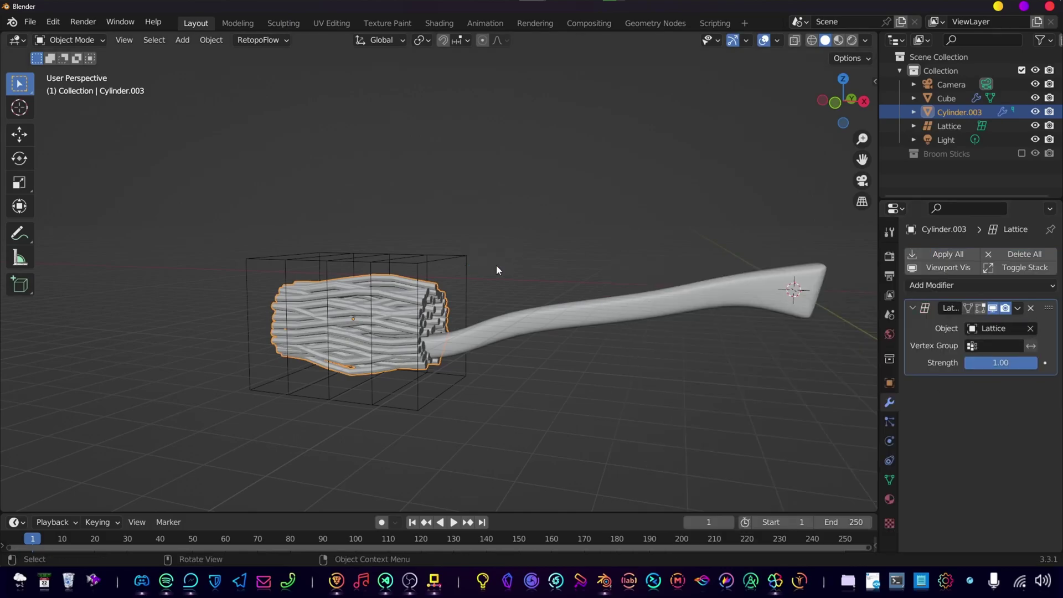
Scale down the lattice's handle-side control points with proportional editing to taper the bristles toward the handle.
click(421, 399)
key(Tab)
key(s)
click(555, 391)
key(Tab)
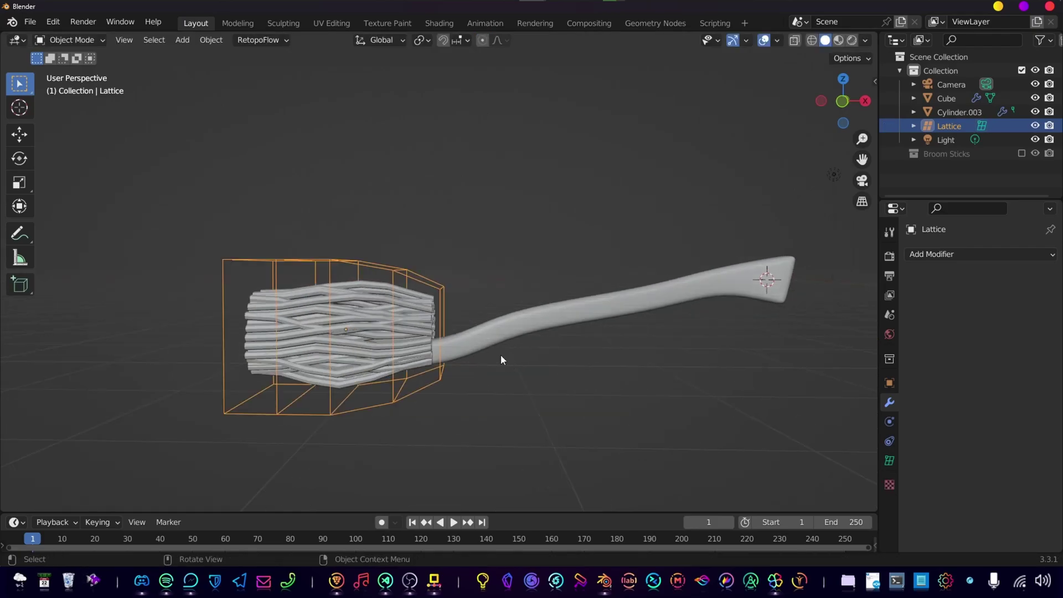
Select the bristles together with the lattice and move both down to center them on the handle's end.
shift+click(413, 341)
key(Tab)
key(Tab)
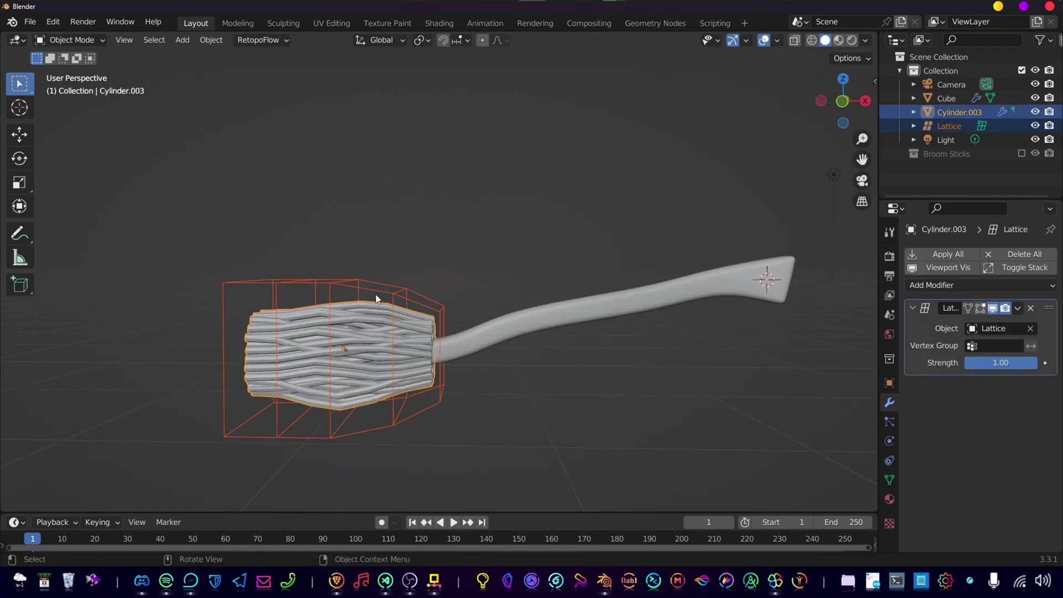
Scale down the lattice's outer-end control points with proportional editing to taper the bristle tips.
click(360, 282)
key(Tab)
middle_drag(399, 409, 523, 443)
key(s)
click(464, 419)
click(251, 262)
shift+click(261, 414)
key(s)
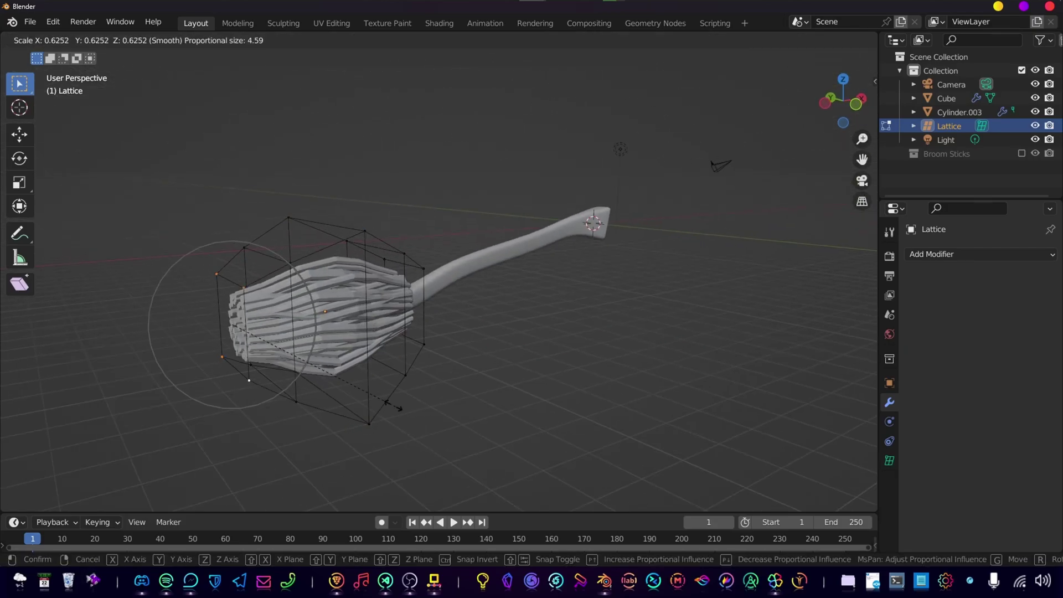
click(389, 403)
middle_drag(389, 403, 435, 263)
key(s)
click(418, 409)
Scale in the ring of lattice points next to the handle end to narrow the bristles' neck.
click(435, 263)
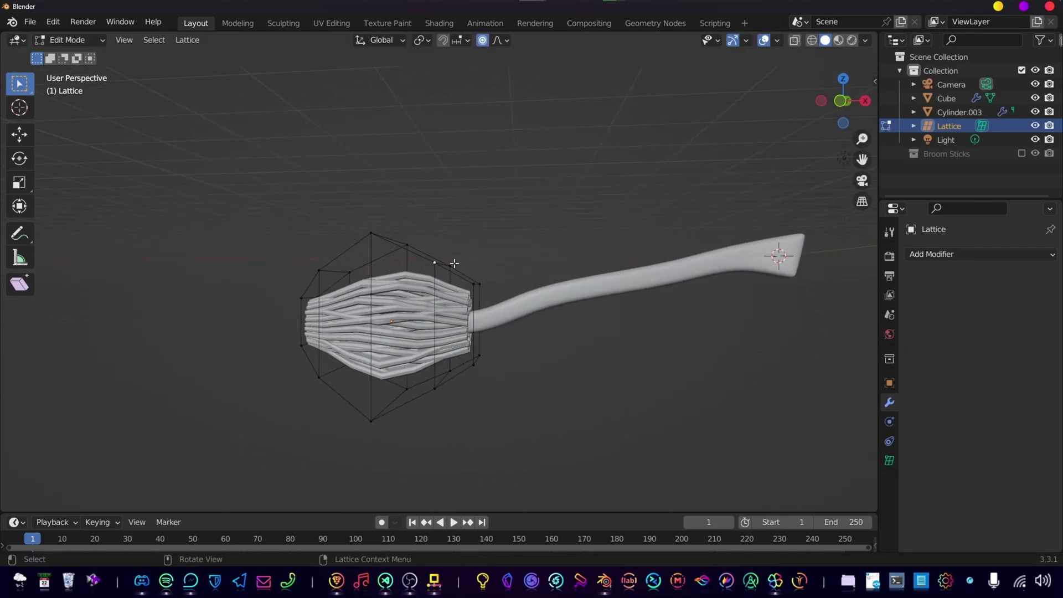
key(s)
click(407, 404)
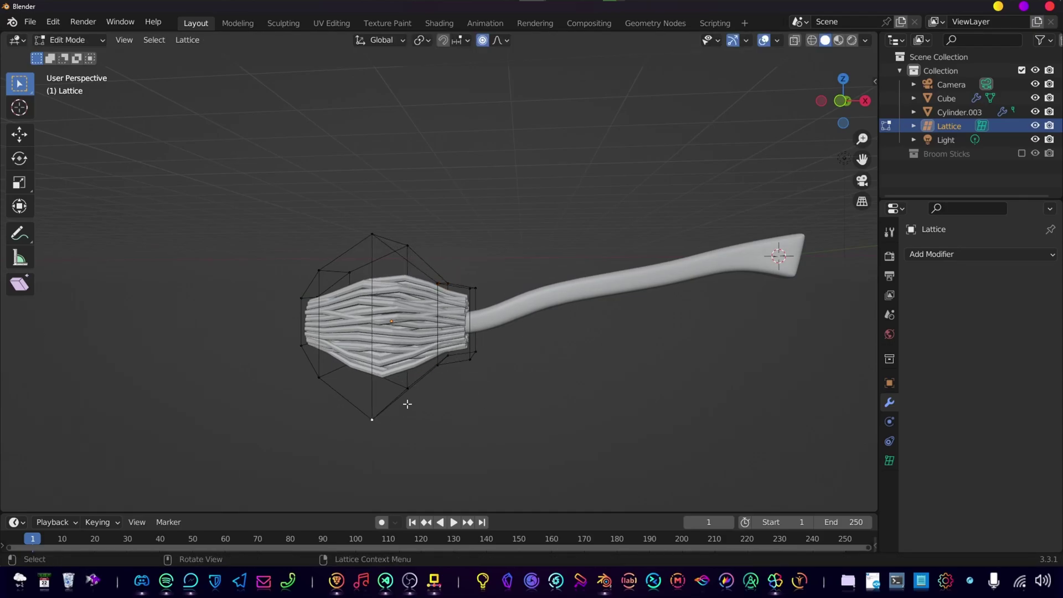
Scale the lattice's middle control points slightly inward to slim the bristles' bulge, and leave Edit Mode.
shift+click(378, 239)
shift+click(407, 246)
key(s)
click(504, 291)
key(Tab)
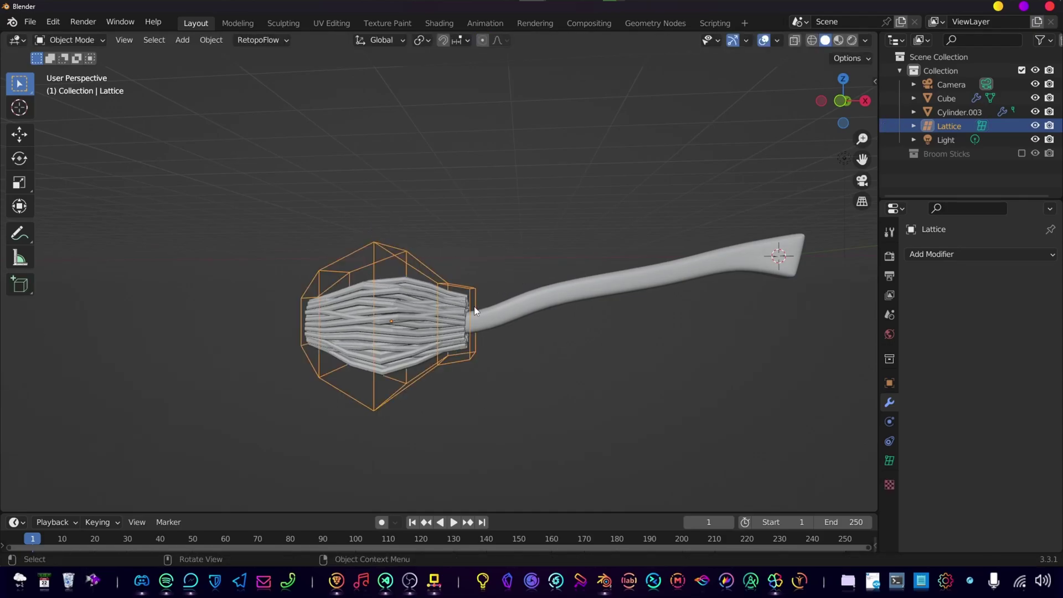
Parent the bristles and the lattice to the handle, and select only the handle.
click(525, 359)
scroll(526, 360, down, 2)
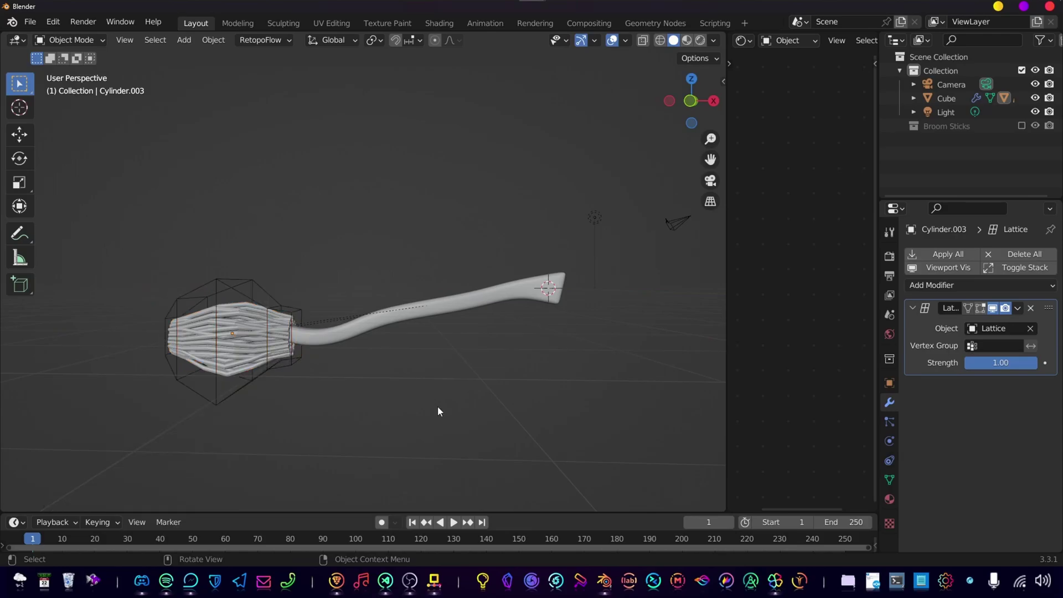
click(536, 310)
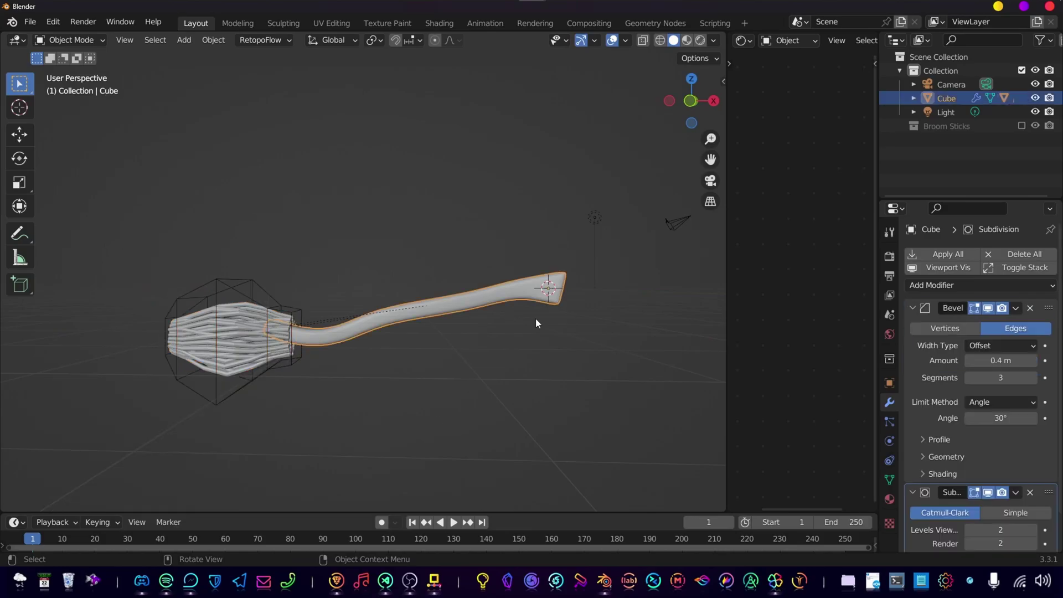
key(r)
key(y)
key(9)
key(0)
right_click(536, 319)
Rotate the handle with its parented bristles -90° about Y to stand the broom upright.
key(r)
key(y)
key(minus)
key(9)
key(0)
click(536, 319)
scroll(546, 338, down, 5)
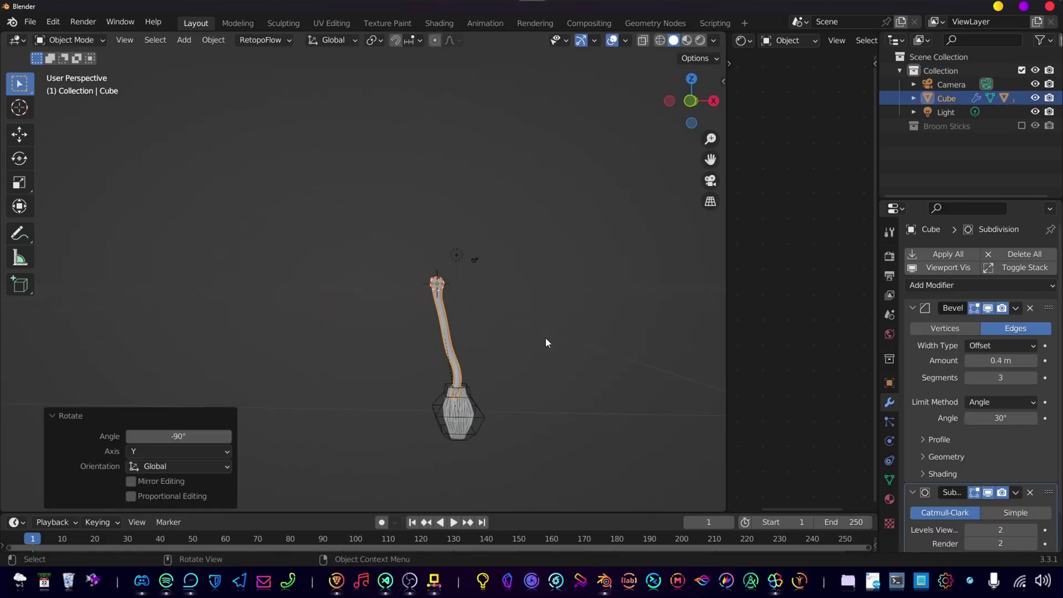
Tilt the broom in front view so the handle and bristles line up more vertically.
key(KP_1)
key(r)
click(537, 218)
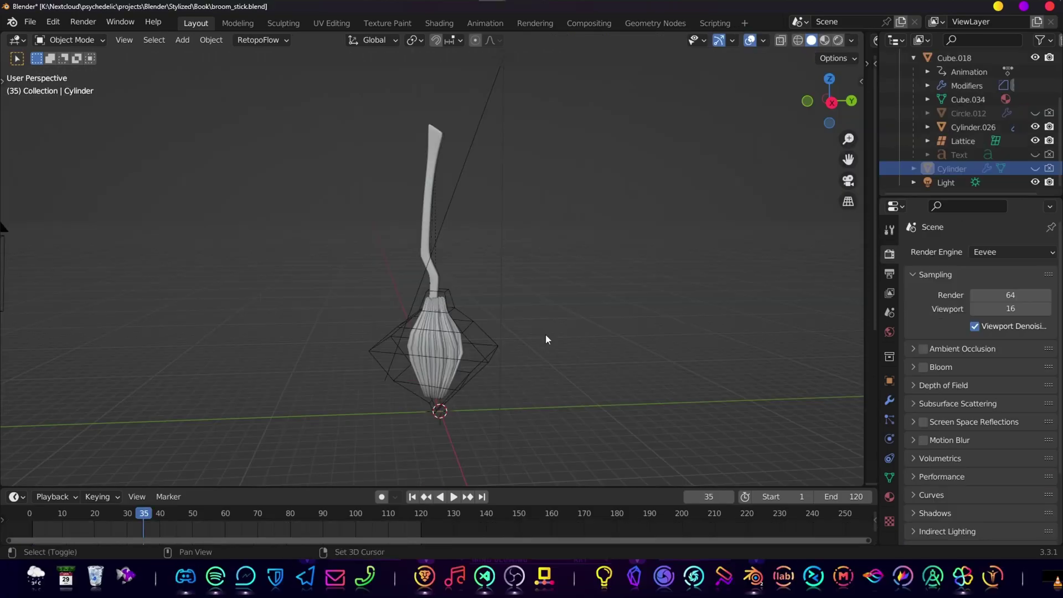
Add a circle mesh and raise it along Z to the upper part of the bristles.
key(shift+a)
mouse_move(499, 280)
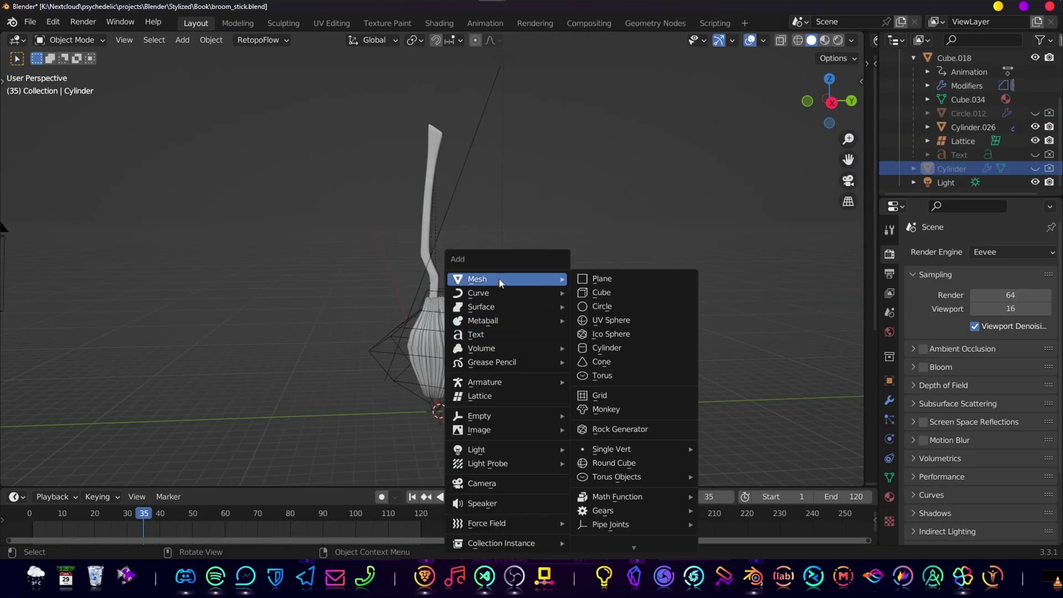
click(679, 308)
key(g)
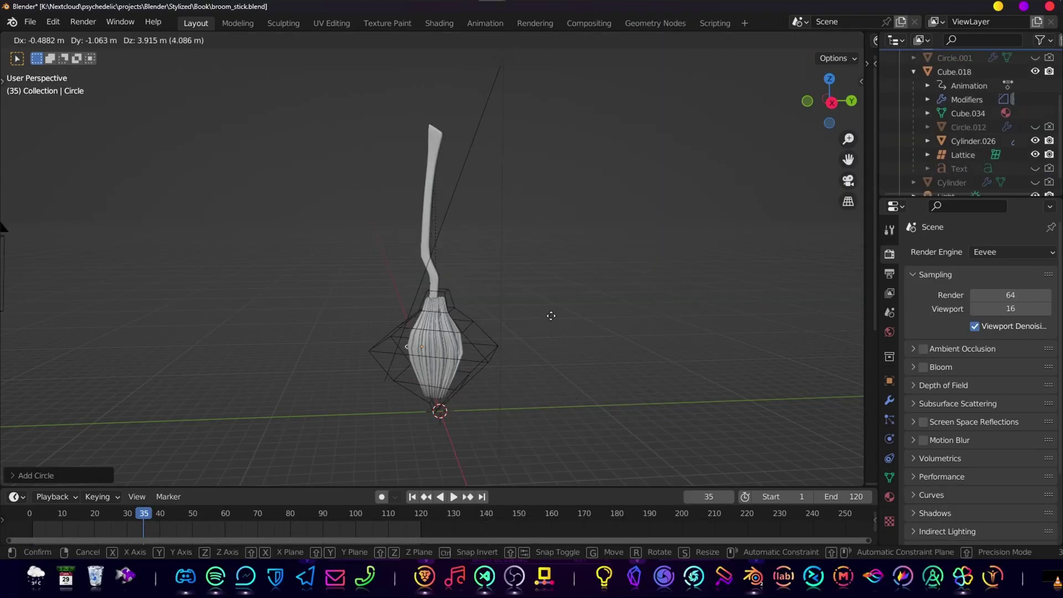
key(z)
click(572, 302)
Scale the circle up slightly and center it around the bristles' neck from the top view.
scroll(550, 345, up, 3)
key(s)
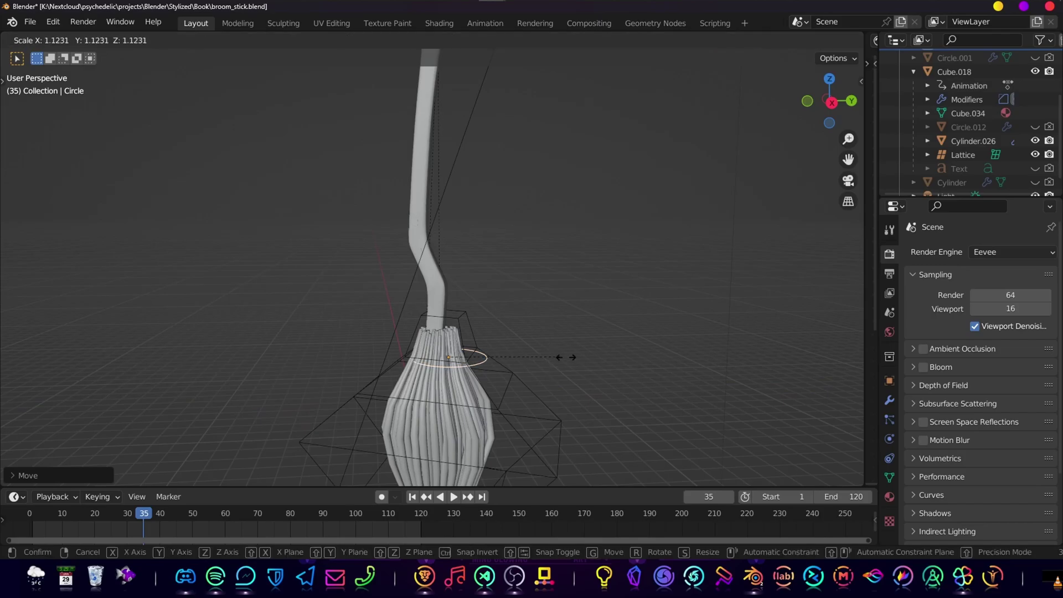
click(580, 367)
key(g)
key(x)
click(567, 374)
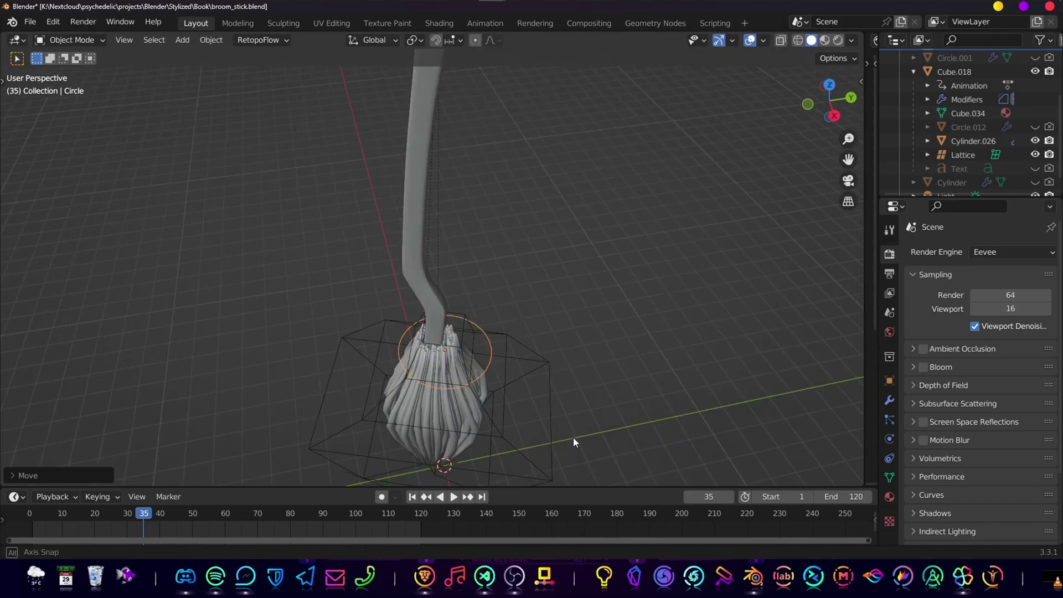
key(KP_7)
key(g)
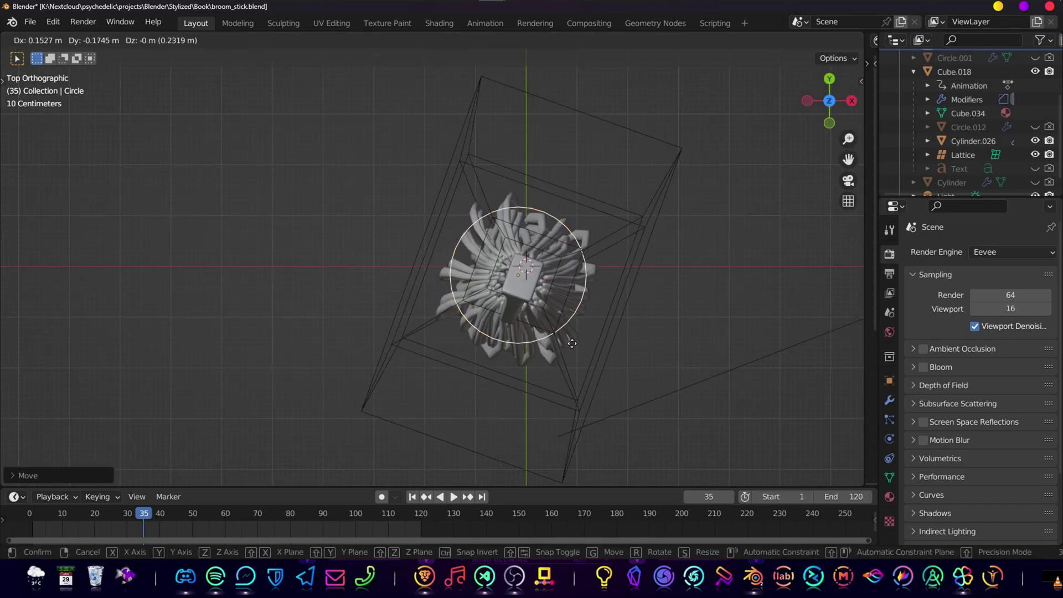
click(576, 348)
Extrude the circle about 0.32 m upward along Z in Edit Mode to form a band.
key(KP_1)
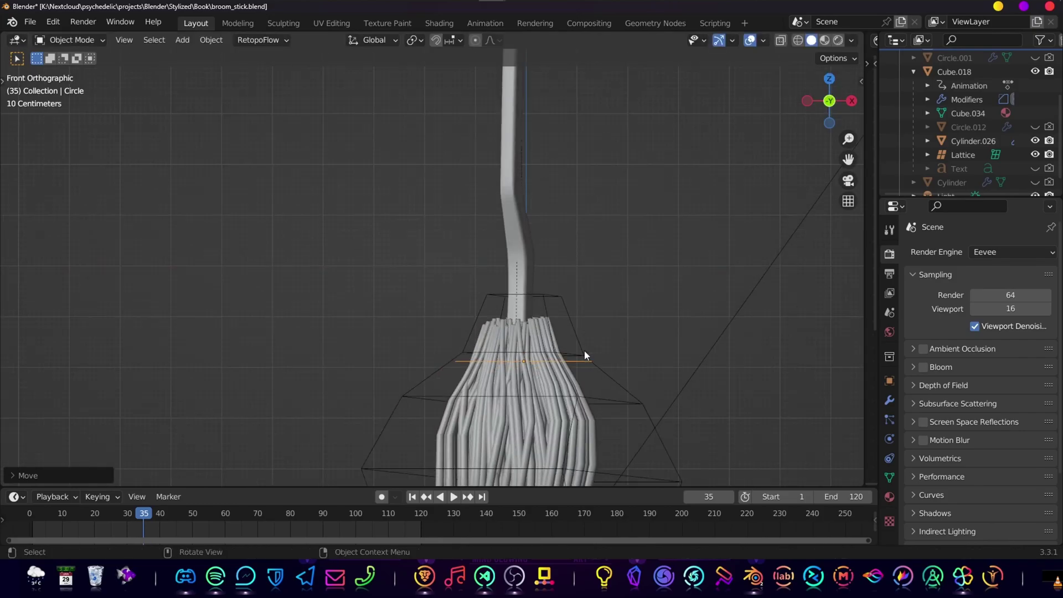
shift+middle_drag(584, 352, 475, 276)
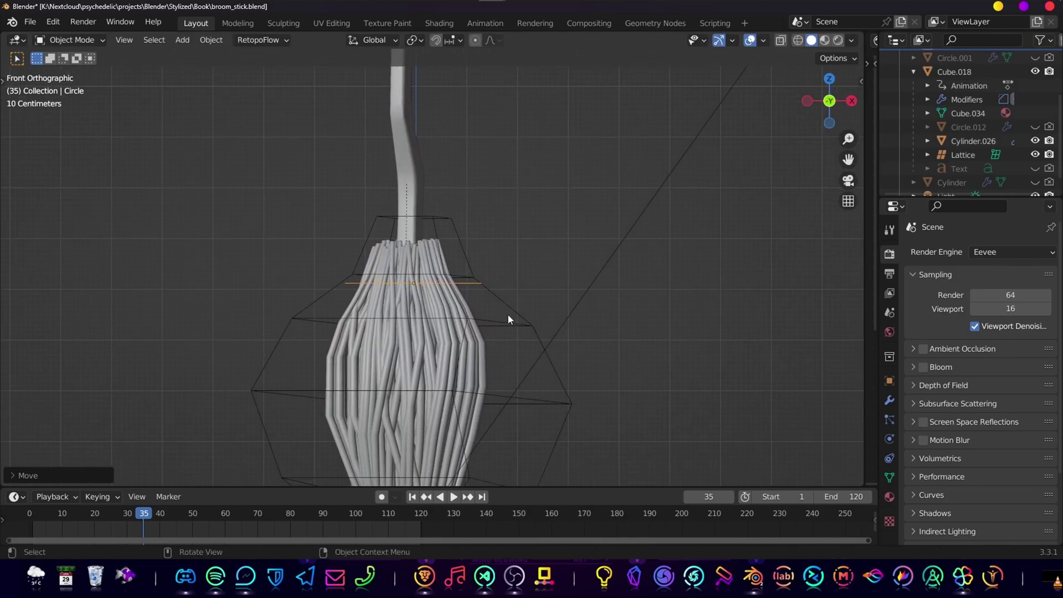
key(Tab)
key(e)
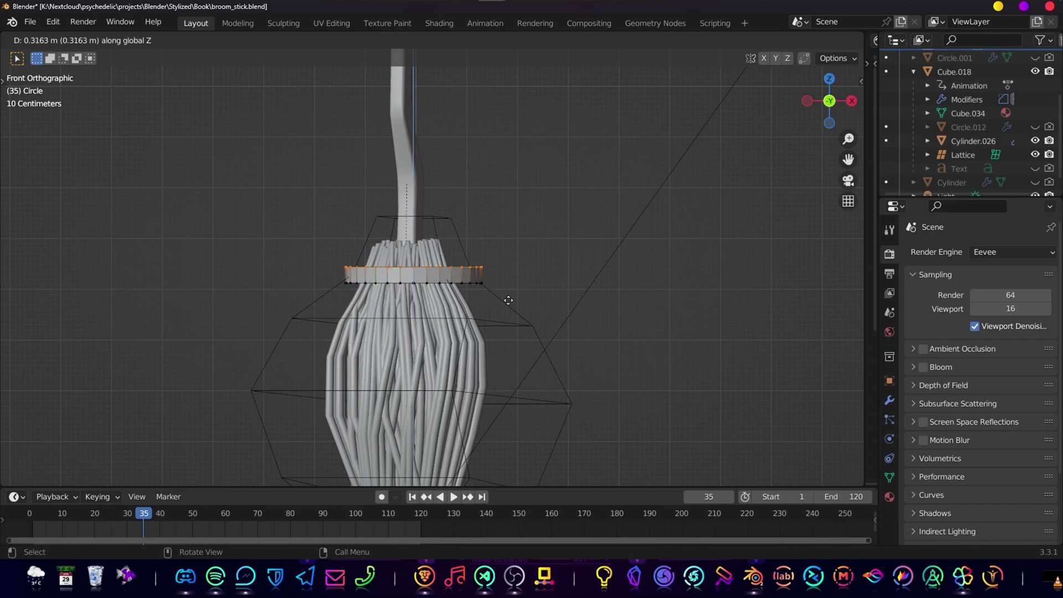
click(508, 301)
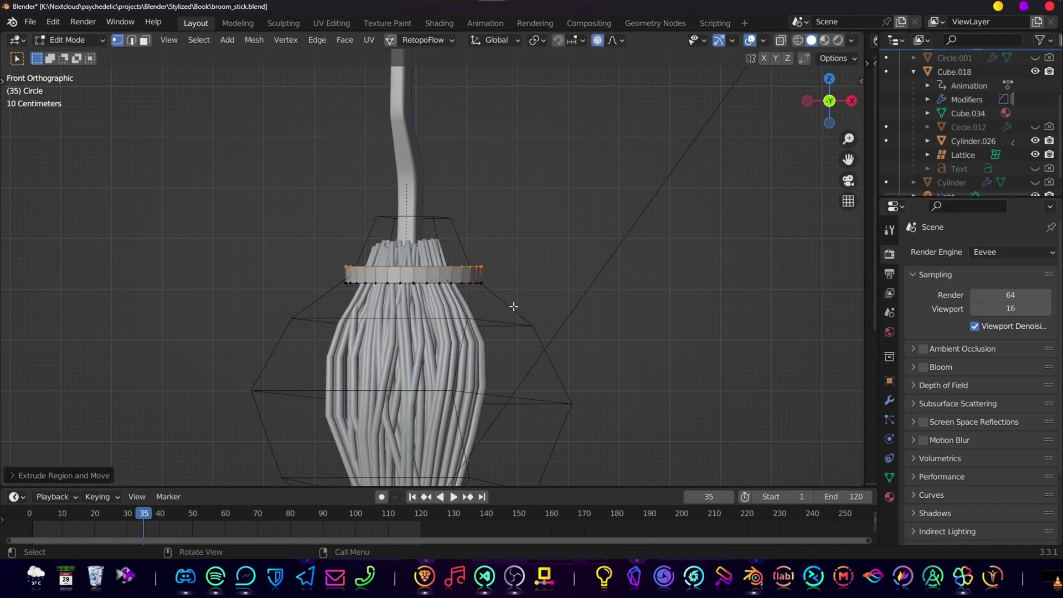
Duplicate the band twice along Z at intervals of about 0.5 m to stack three bands.
key(ctrl+z)
key(shift+d)
key(z)
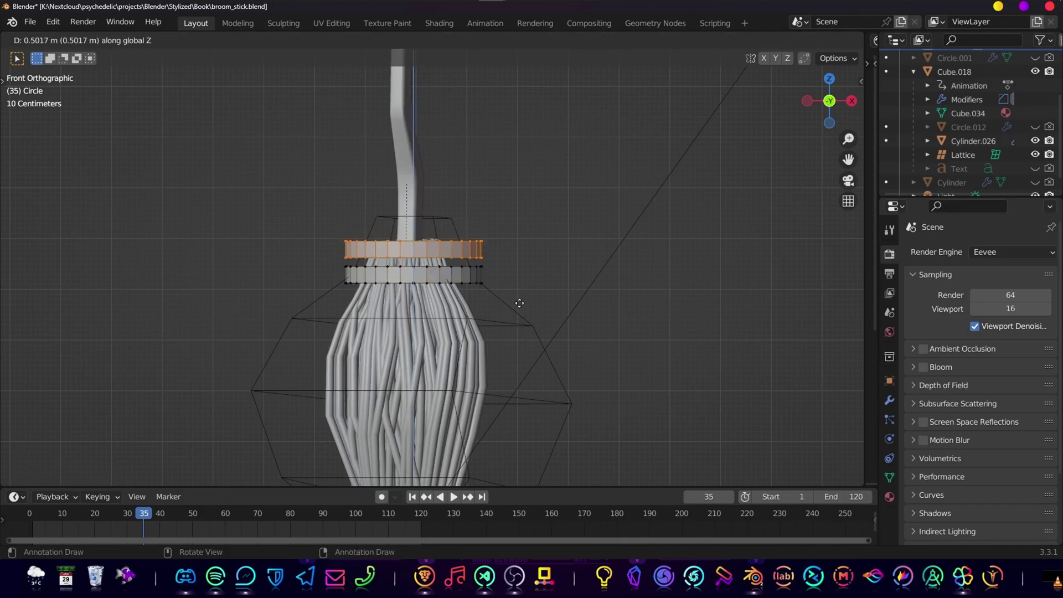
click(522, 297)
key(shift+d)
key(z)
click(513, 279)
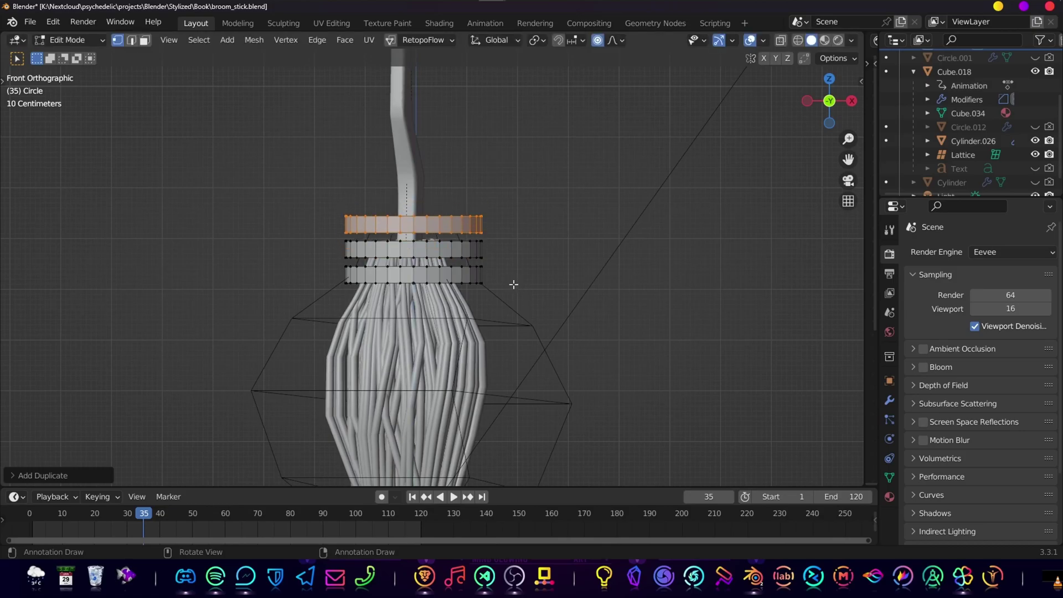
Move all three bands down along Z and slightly along negative X to center them on the bristles.
key(a)
key(o)
key(g)
key(z)
click(509, 320)
key(g)
key(x)
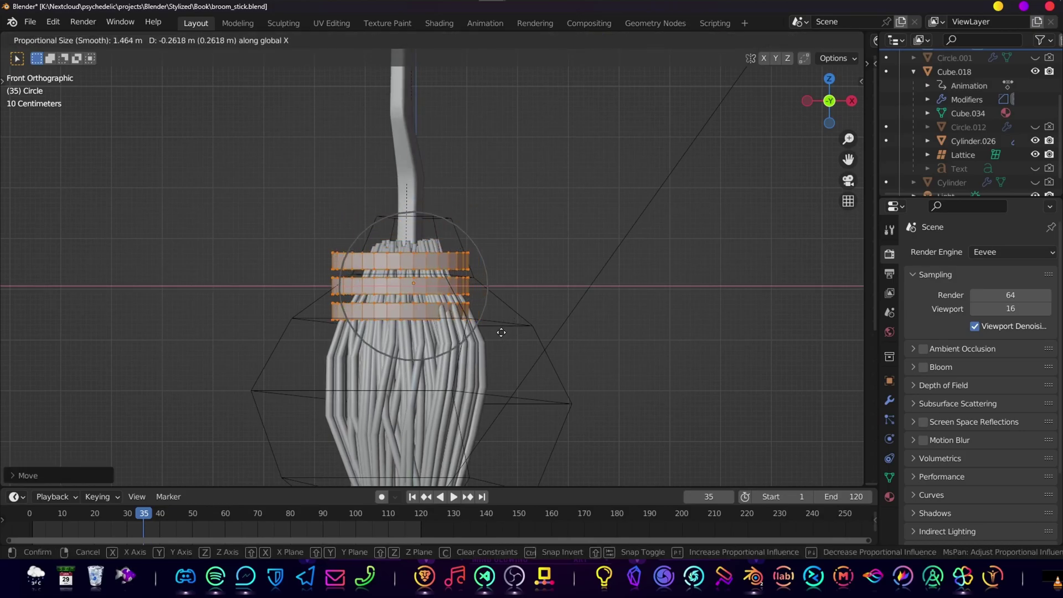
click(494, 334)
Select the lowest band and shift it slightly with proportional editing so its neighbours follow.
middle_drag(494, 333, 529, 330)
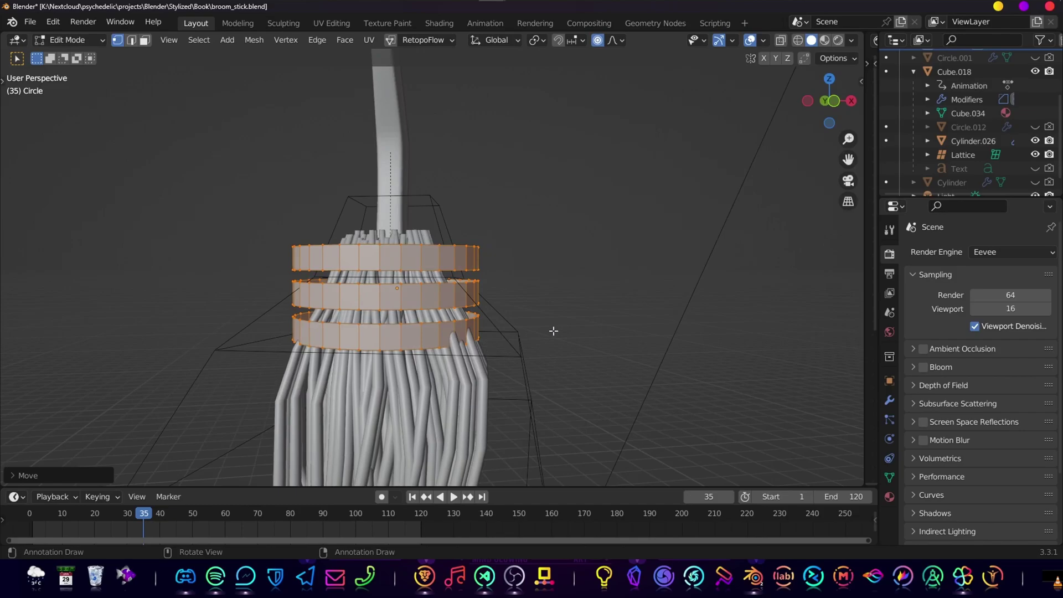
click(529, 329)
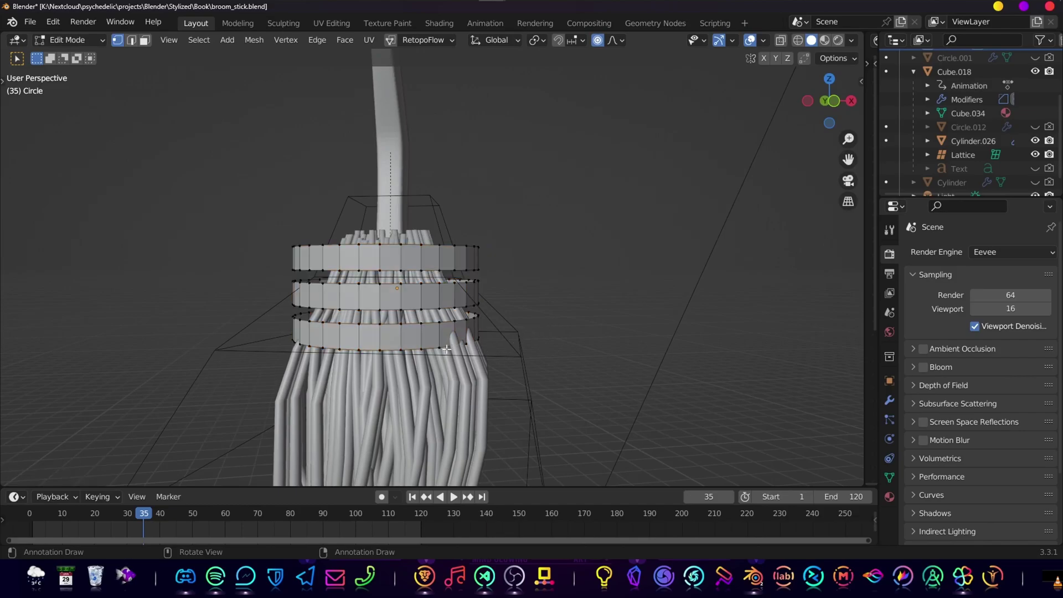
key(l)
middle_drag(447, 349, 529, 404)
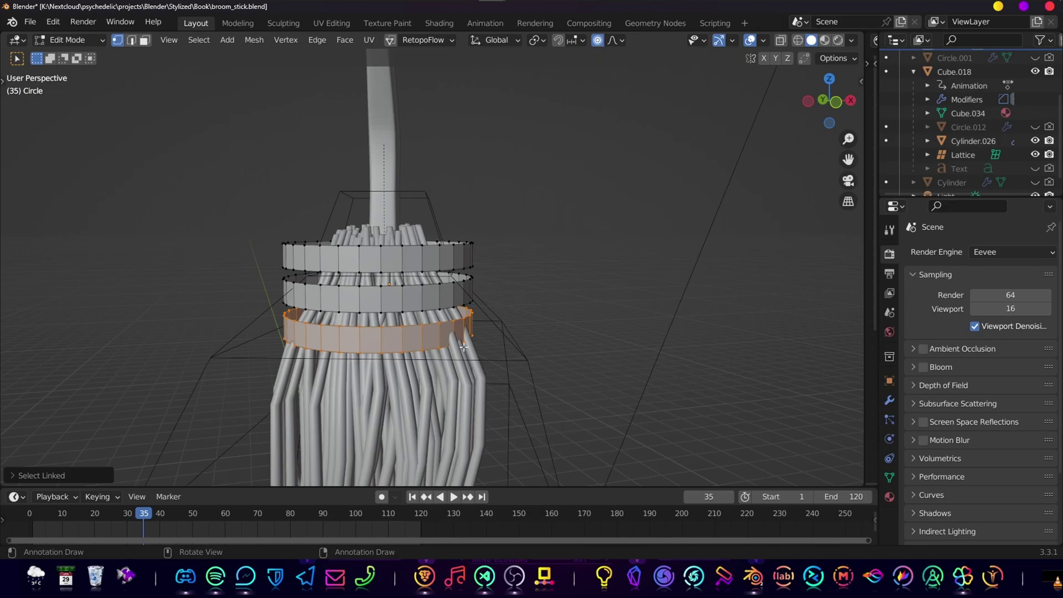
key(g)
scroll(473, 349, up, 3)
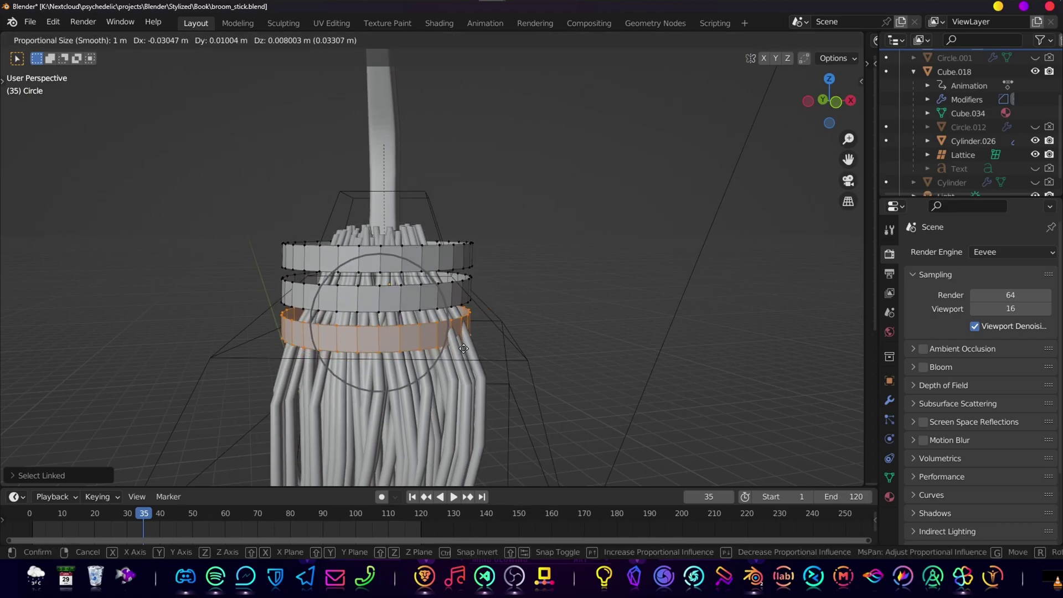
click(468, 347)
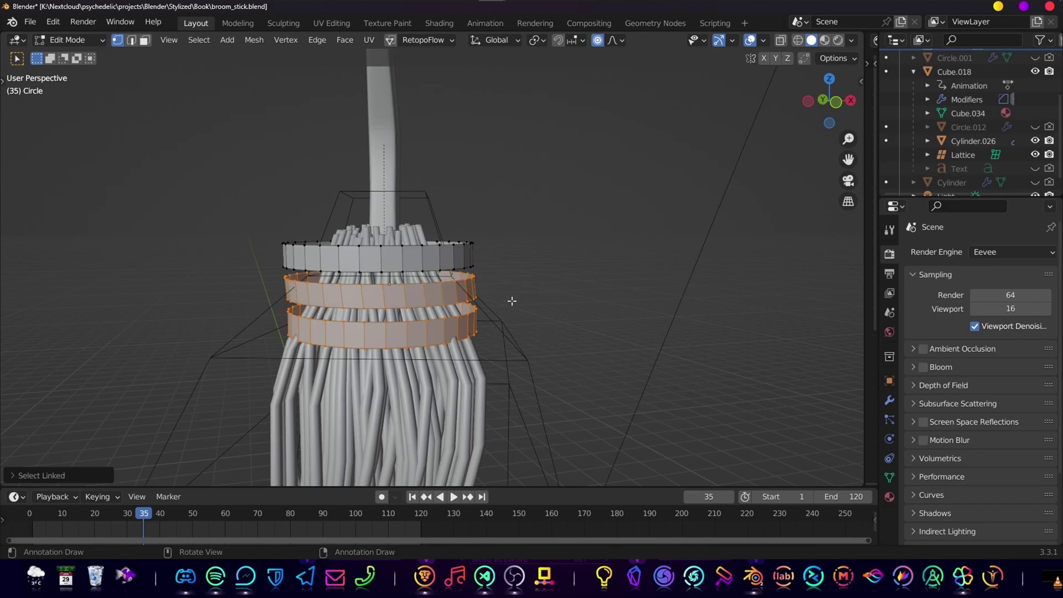
click(556, 286)
key(l)
key(shift+d)
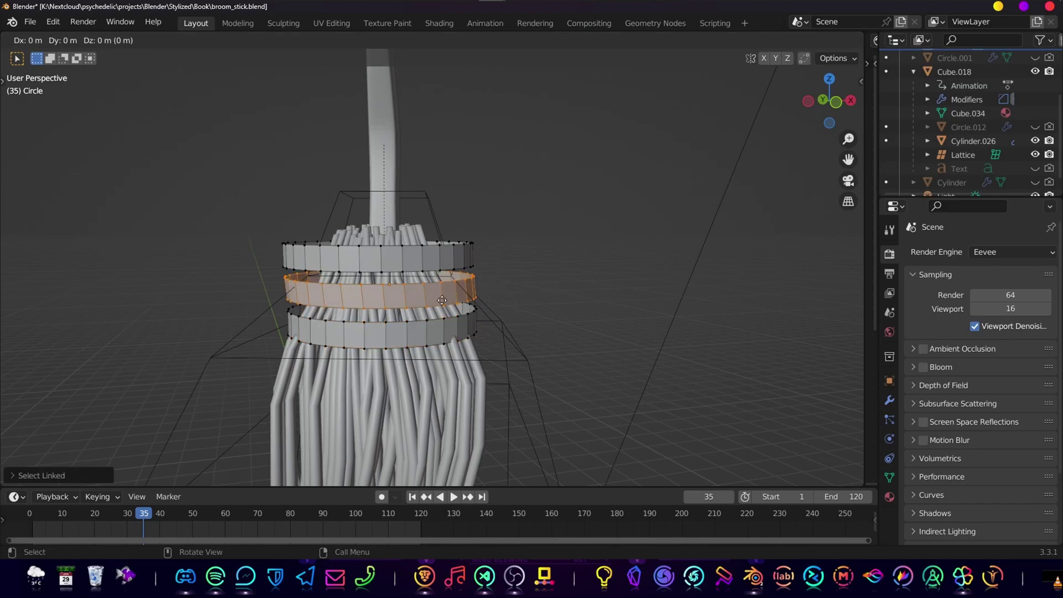
key(Escape)
key(x)
click(490, 308)
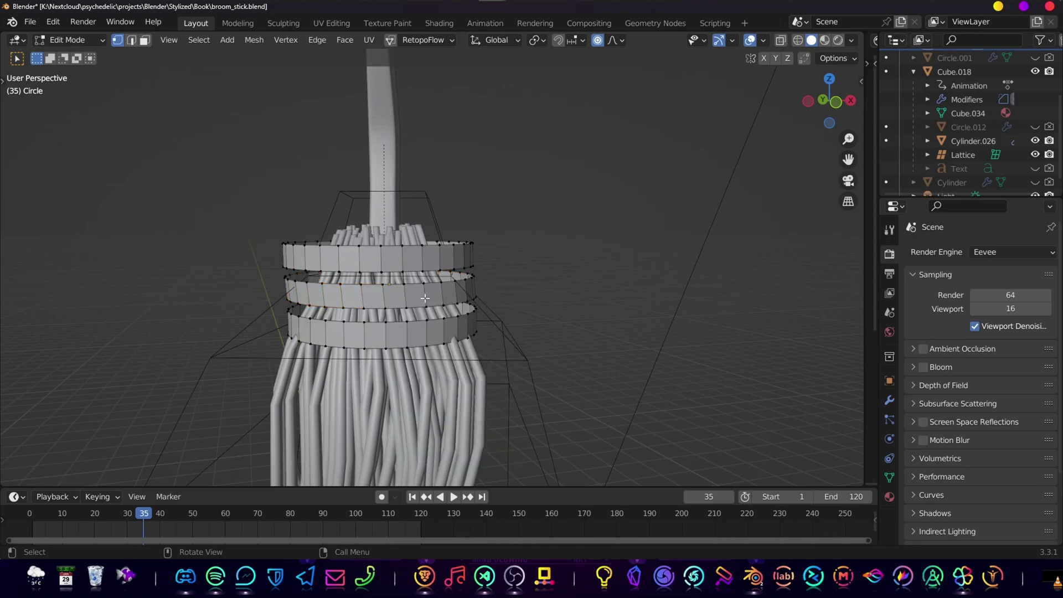
Select the middle band and lower it along Z by about 0.24 m without proportional editing so it overlaps the lowest band.
key(l)
key(s)
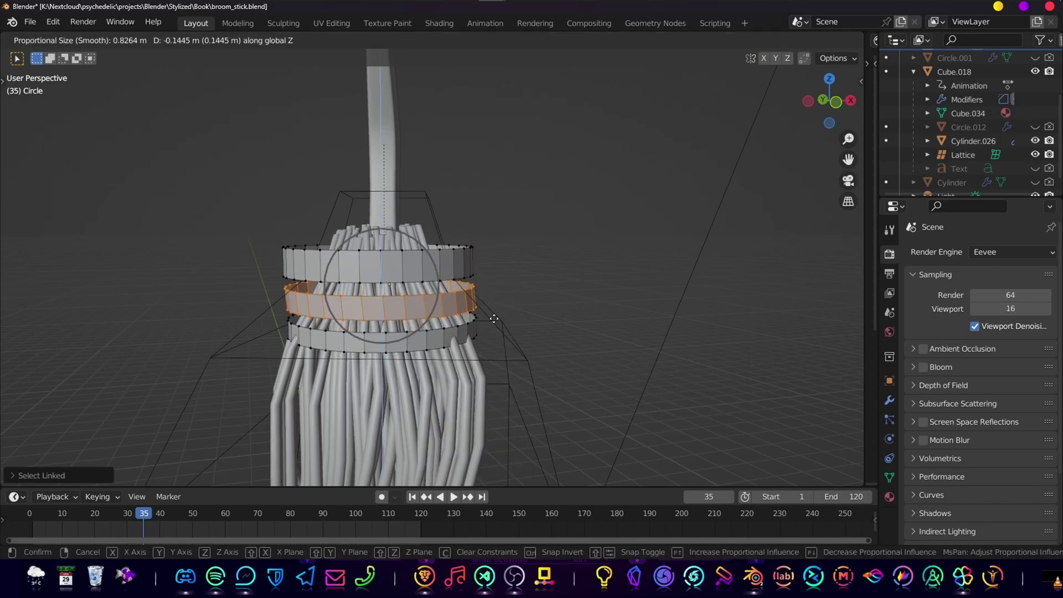
key(Escape)
key(g)
key(z)
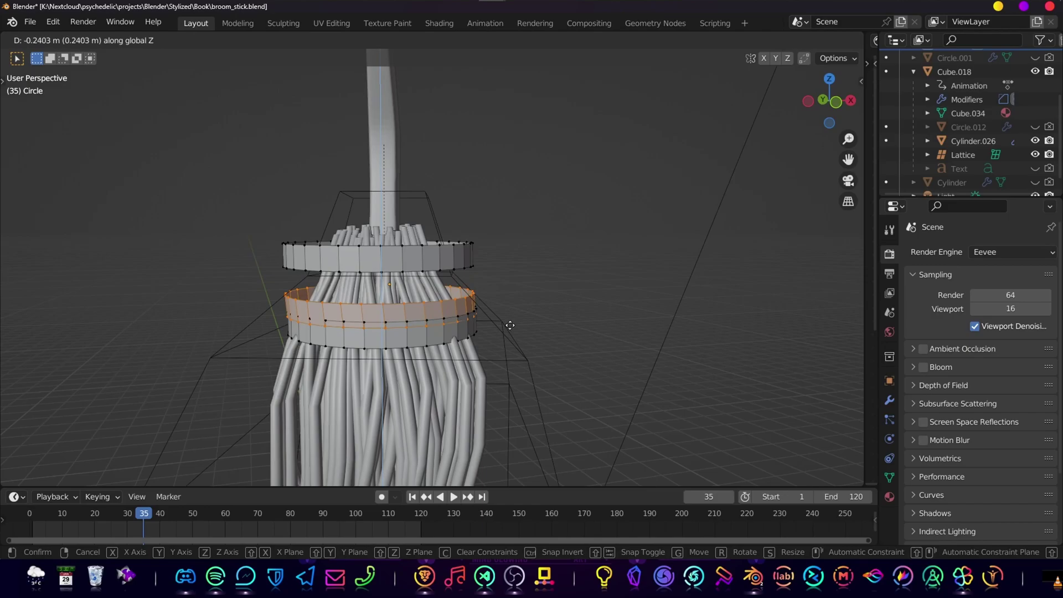
click(517, 326)
Tilt the middle band, scale it down slightly and reposition it across the lowest band.
key(r)
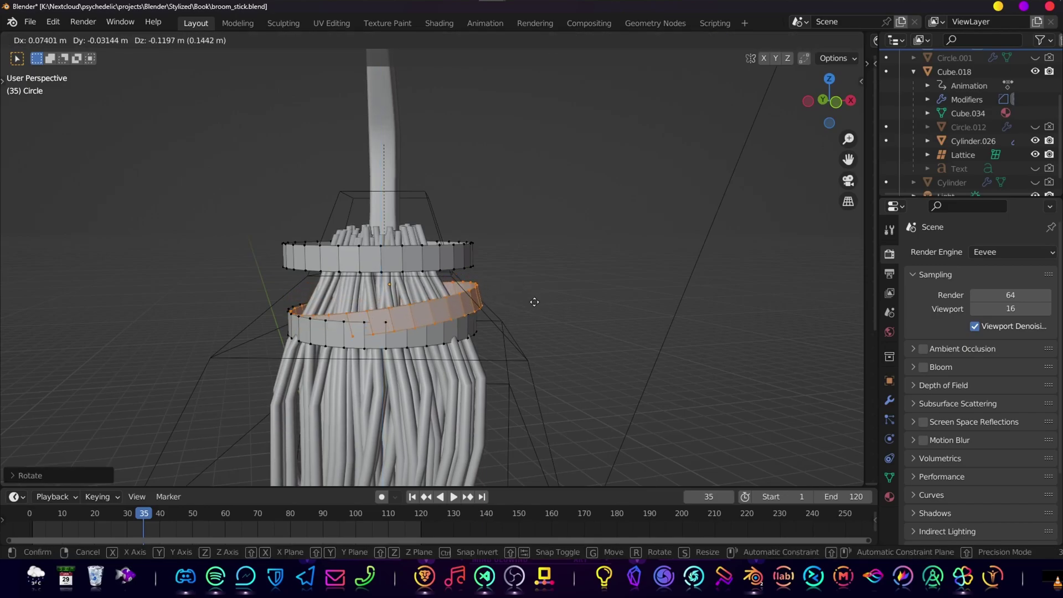
click(537, 299)
key(s)
click(526, 301)
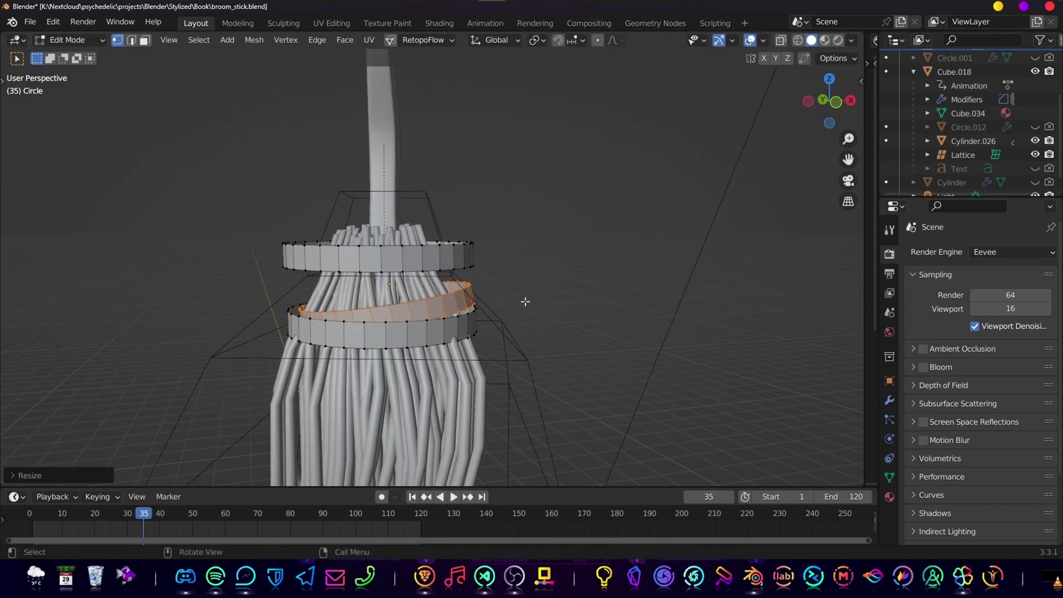
key(g)
click(517, 299)
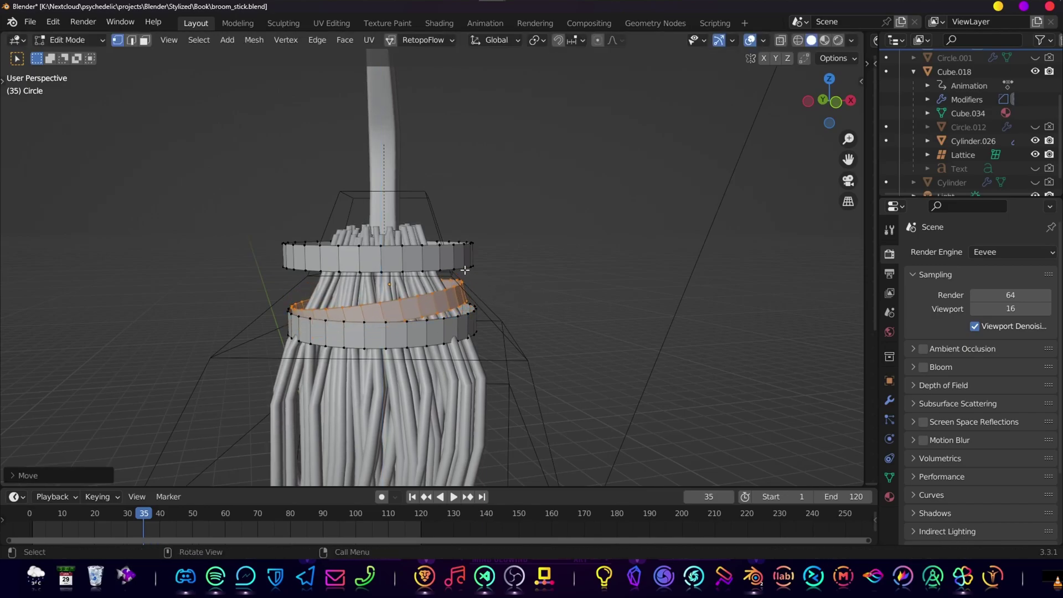
Select the top band, tilt it the opposite way to the middle band and move it down.
click(619, 251)
key(m)
alt+click(438, 257)
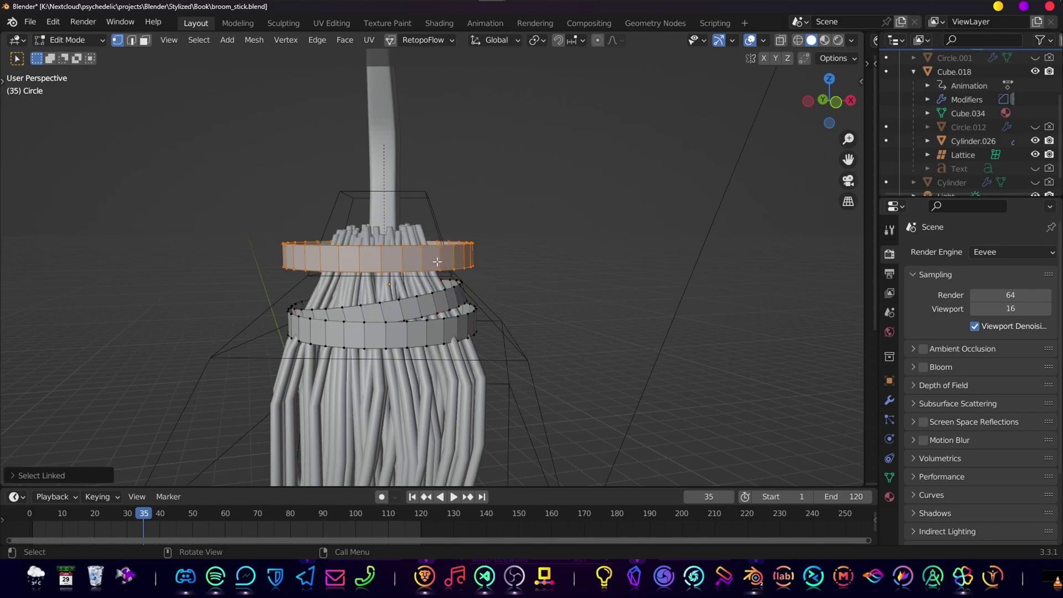
key(r)
click(508, 308)
key(g)
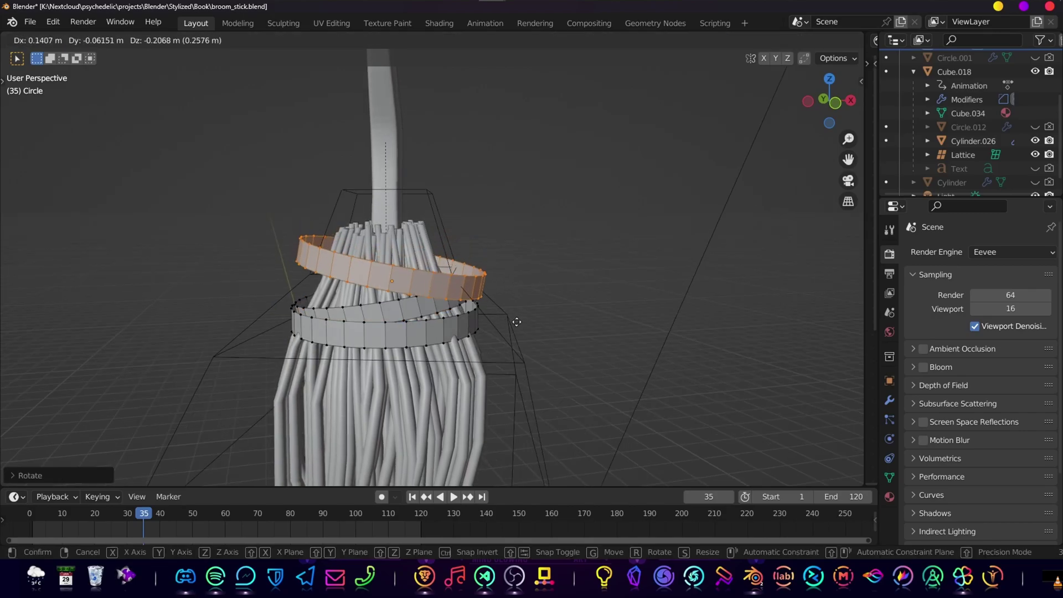
click(520, 320)
Rotate the top band back to nearly level, lower it onto the middle band and scale it to about 0.87.
key(r)
click(508, 289)
key(g)
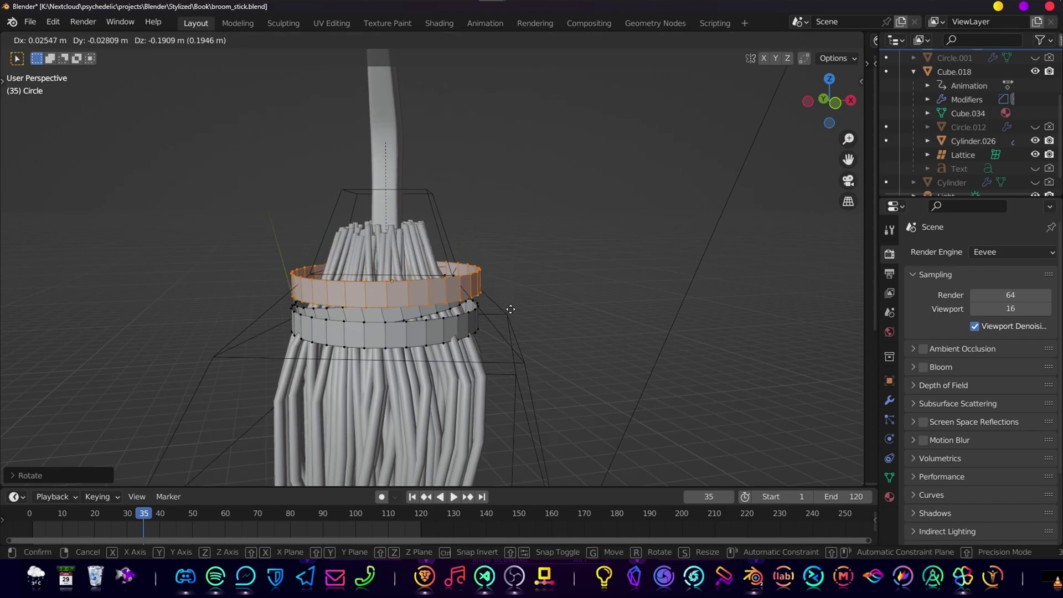
click(512, 308)
key(s)
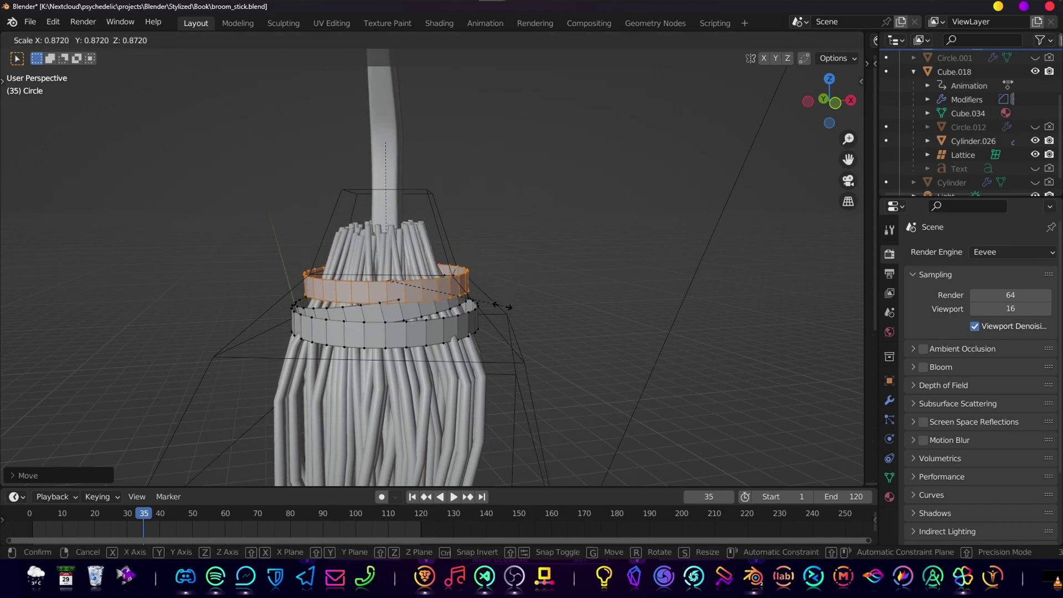
click(501, 307)
Enable proportional editing and pull a side vertex of the top band in toward the bristles.
middle_drag(496, 301, 484, 347)
key(g)
right_click(548, 343)
key(o)
click(238, 265)
middle_drag(239, 267, 277, 277)
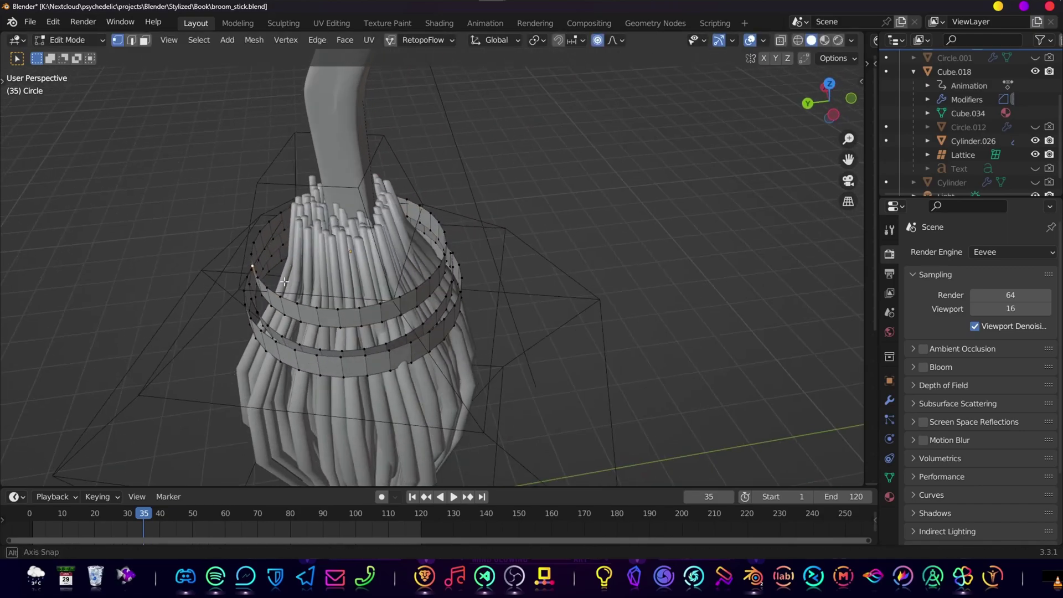
key(g)
click(298, 275)
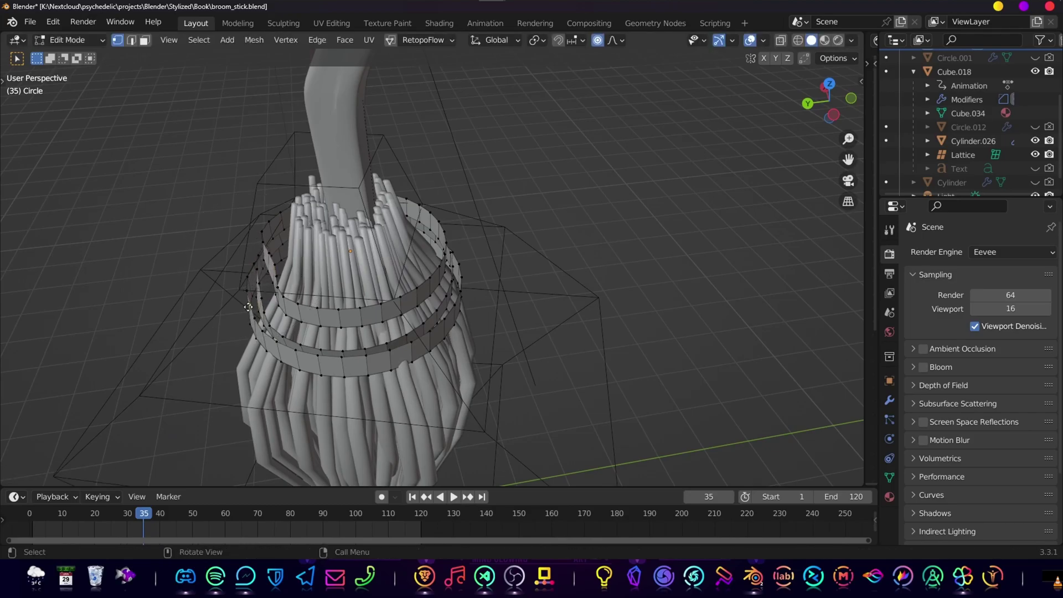
Pull the side vertices of the lower bands in against the bristles with proportional editing.
key(g)
click(287, 335)
key(g)
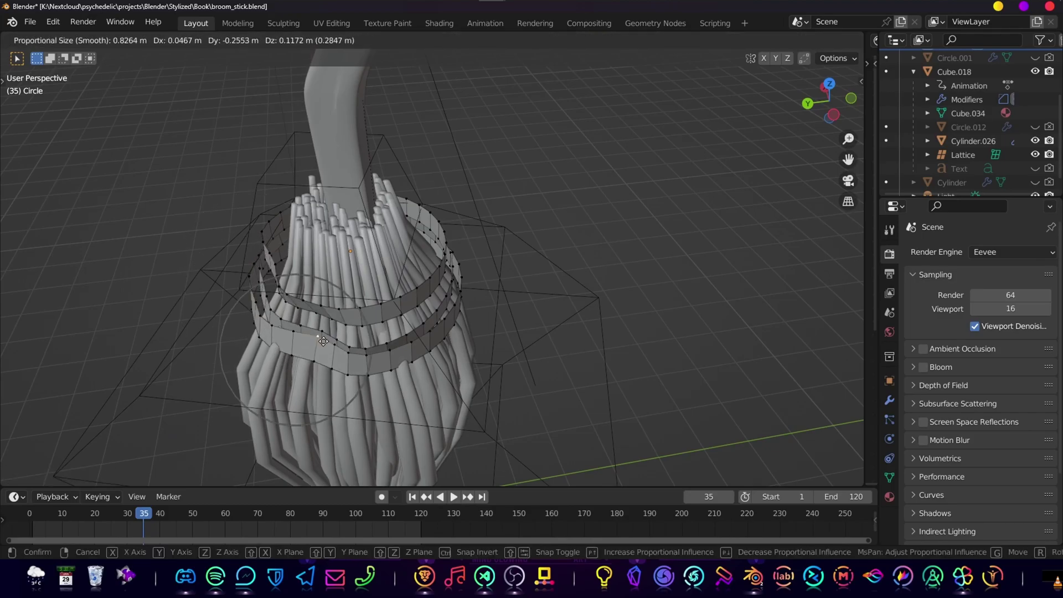
click(299, 354)
Nudge more vertices around the bands so they hug the bristles with an uneven, wavy shape.
middle_drag(299, 354, 420, 279)
key(g)
click(331, 273)
key(g)
click(363, 261)
key(g)
click(432, 340)
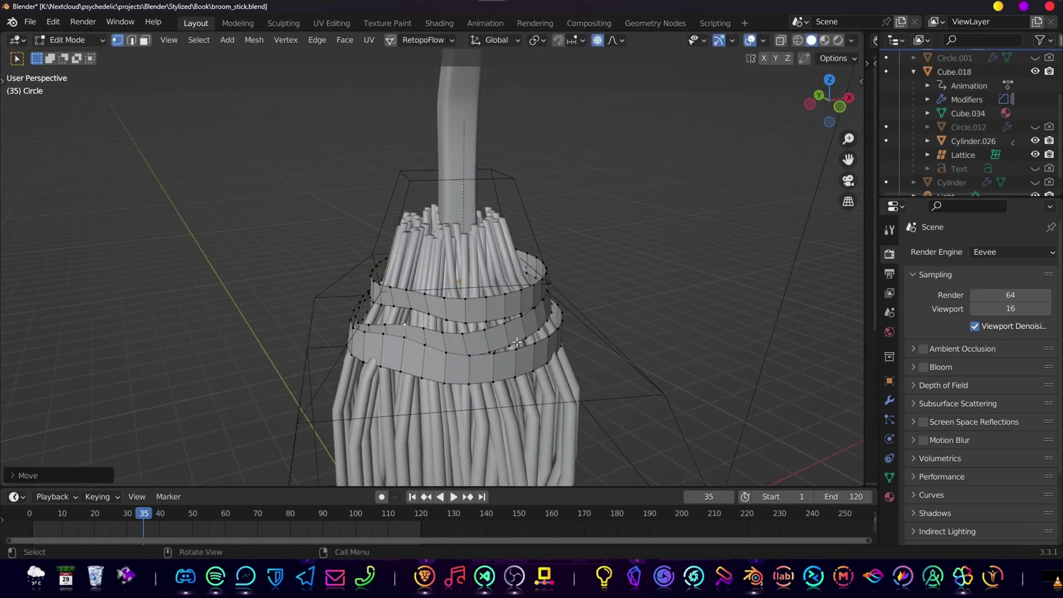
Push vertices on the opposite side of the lower and upper bands in toward the bristles.
middle_drag(517, 342, 518, 360)
key(g)
click(534, 351)
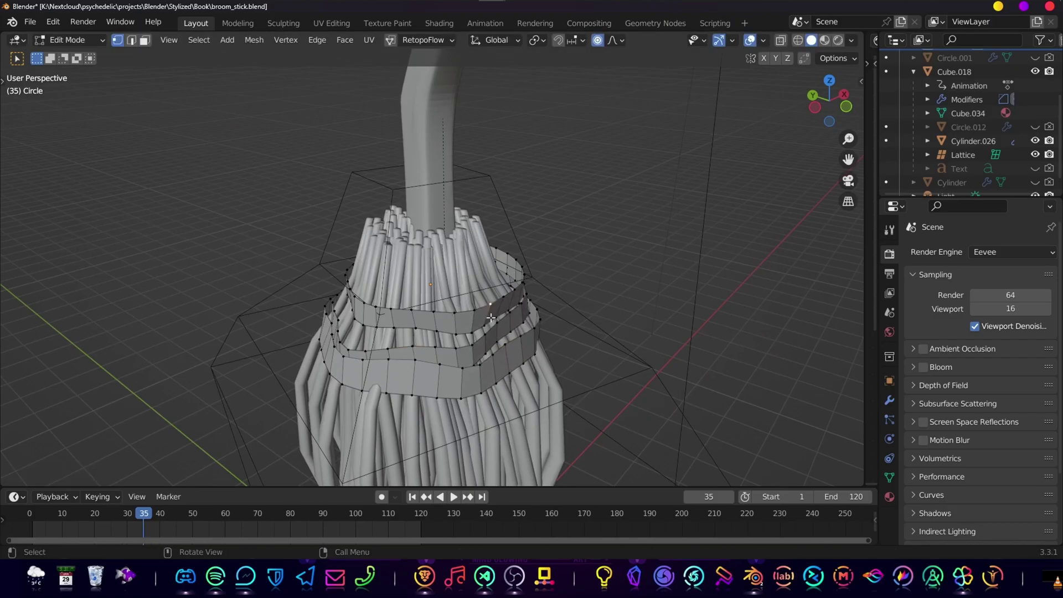
key(g)
click(531, 319)
middle_drag(531, 319, 624, 282)
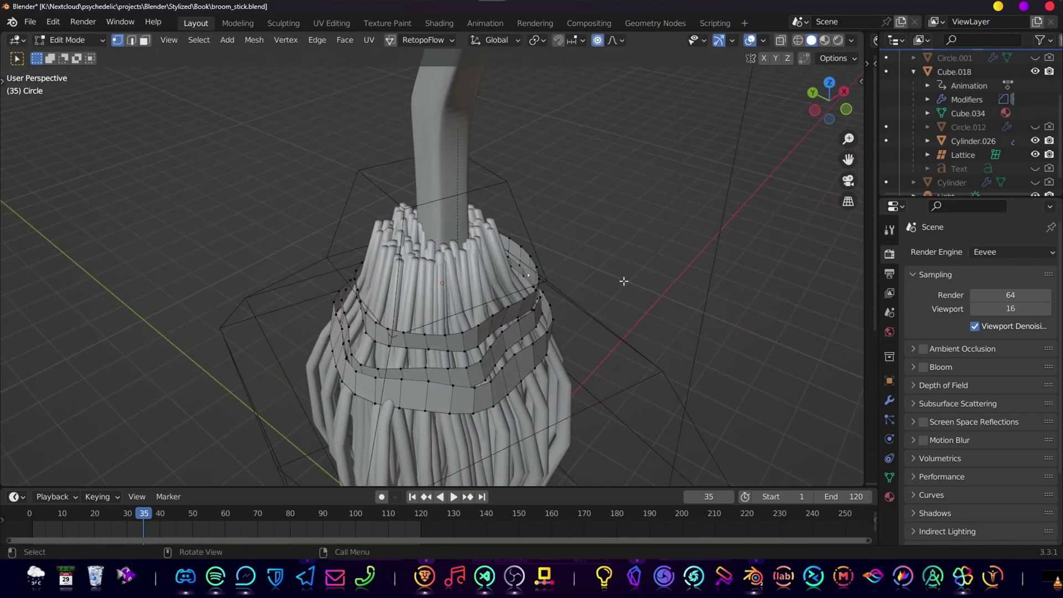
Rotate and move the loose end of the top band in against the bristles with proportional editing.
key(r)
click(621, 253)
key(g)
click(586, 266)
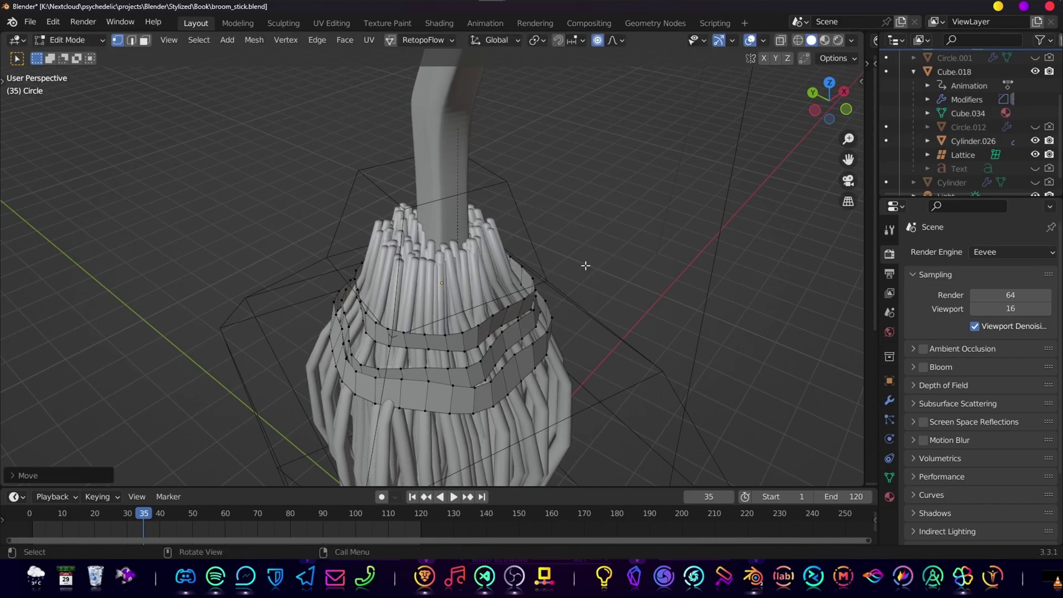
middle_drag(507, 313, 647, 391)
key(r)
click(636, 310)
Select the whole band mesh and adjust its fit around the bristles with Shrink/Fatten.
scroll(648, 390, down, 2)
key(a)
key(alt+s)
click(645, 390)
Move individual vertices around the bands with proportional editing to follow the bristles more closely.
click(447, 354)
middle_drag(447, 354, 425, 346)
key(g)
click(438, 343)
middle_drag(437, 344, 556, 351)
key(g)
click(451, 343)
key(g)
click(486, 332)
key(g)
click(554, 331)
key(g)
click(501, 345)
key(g)
click(413, 355)
key(g)
click(466, 353)
Rotate and reposition the remaining vertices that stick out around the bands to finish their wavy shape.
click(368, 329)
key(r)
middle_drag(399, 334, 465, 341)
click(387, 341)
key(g)
click(415, 343)
key(g)
click(332, 391)
middle_drag(337, 390, 483, 342)
click(429, 388)
key(g)
click(467, 387)
Leave mesh editing and shade the wrapped bands smooth with Auto Smooth.
key(Tab)
click(481, 342)
scroll(481, 341, up, 1)
click(481, 341)
right_click(482, 340)
click(479, 292)
right_click(483, 341)
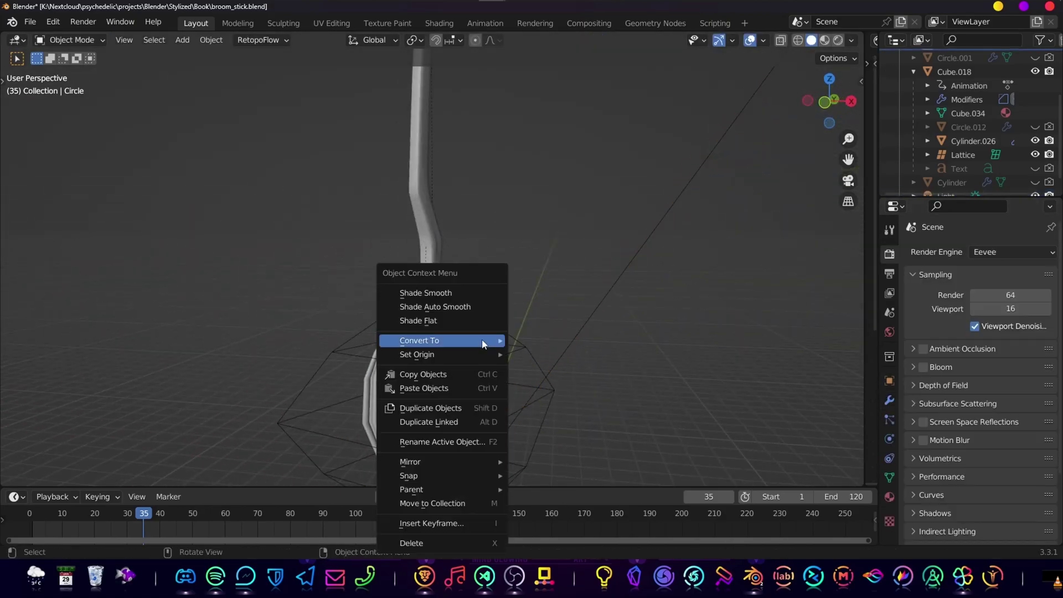
click(481, 306)
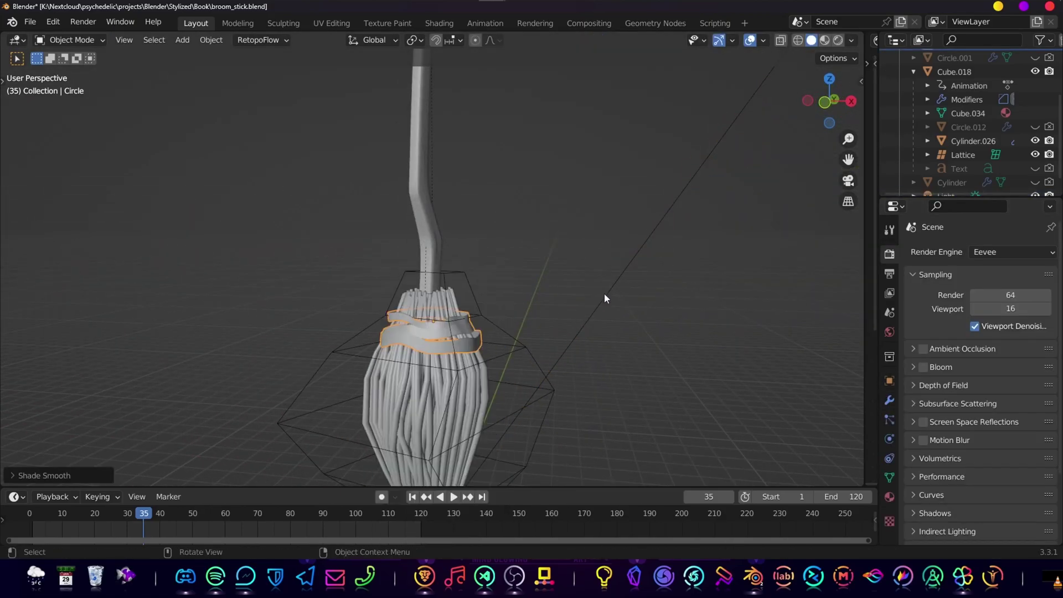
Add a Solidify modifier to the bands with a thickness of -0.03 m.
click(889, 400)
click(945, 253)
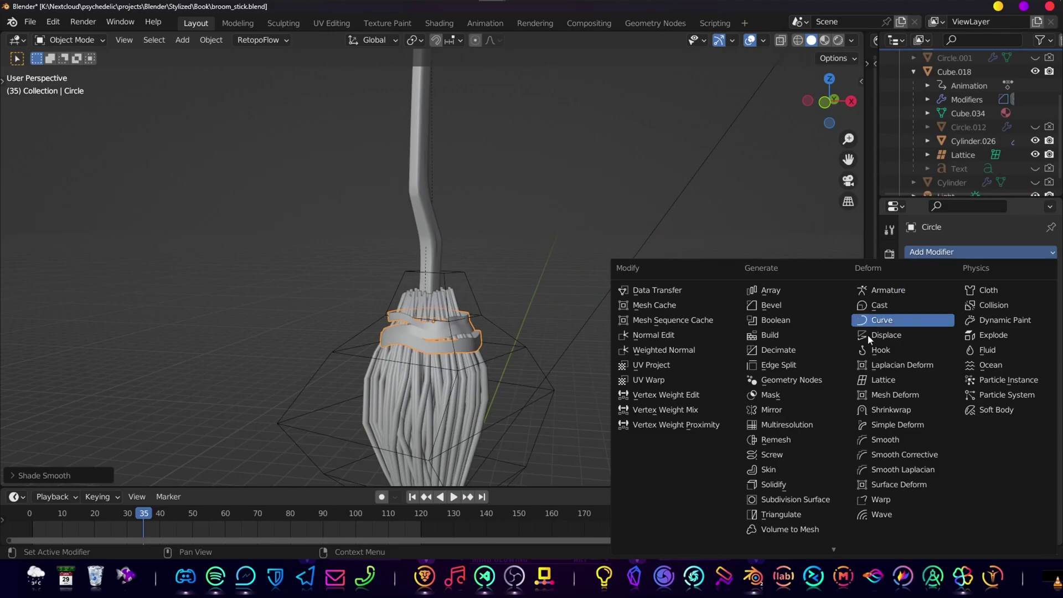
click(789, 481)
scroll(497, 387, up, 4)
scroll(462, 324, up, 3)
middle_drag(464, 291, 463, 334)
drag(1000, 343, 980, 343)
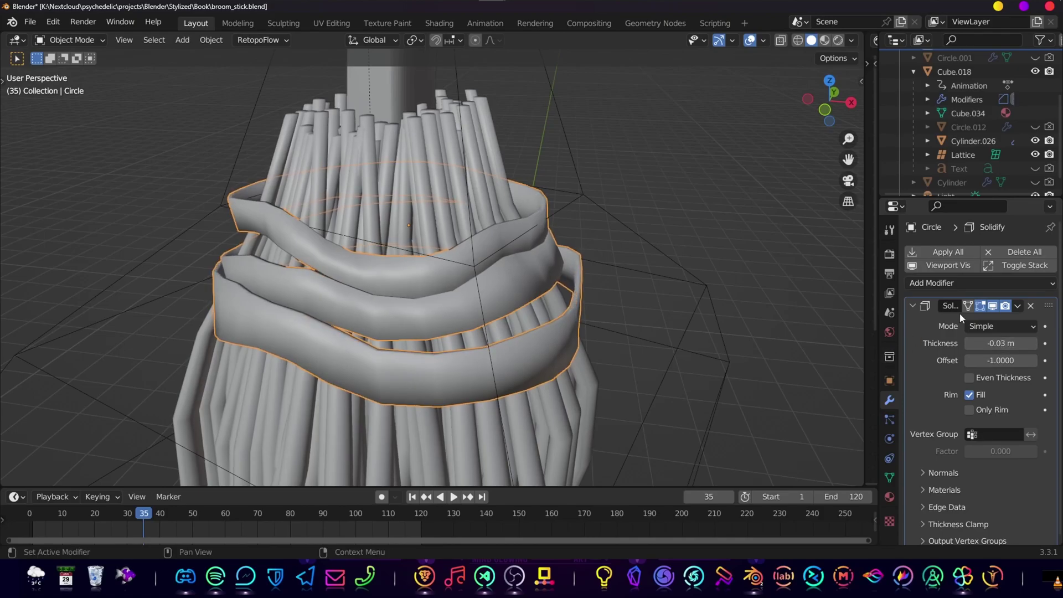
Add a Bevel modifier after Solidify on the bands.
click(948, 284)
click(809, 336)
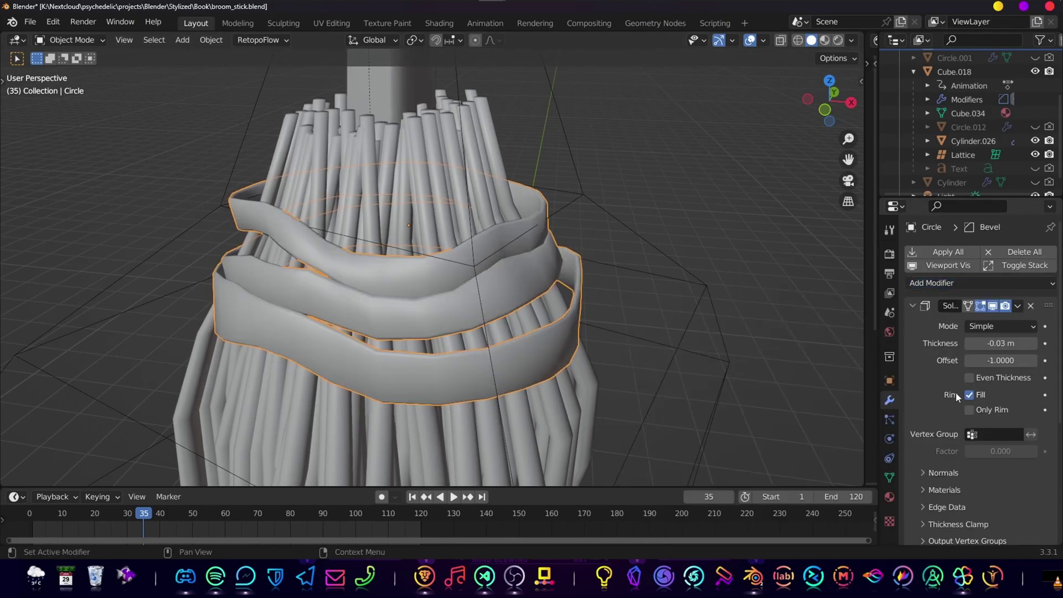
scroll(956, 392, down, 7)
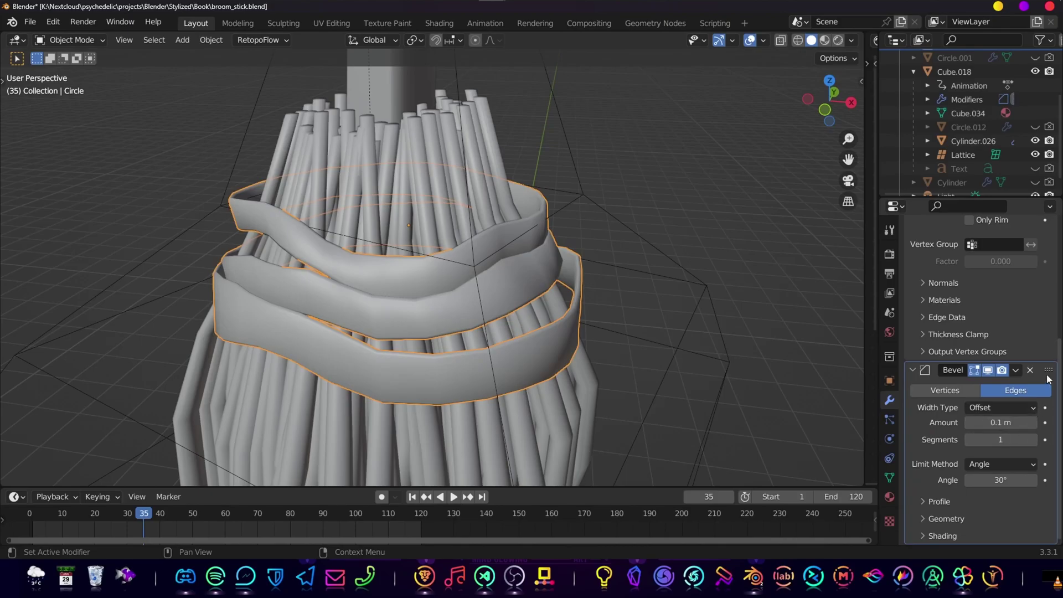
Add a level 2 Subdivision Surface modifier to the bands.
middle_drag(786, 366, 688, 362)
click(425, 386)
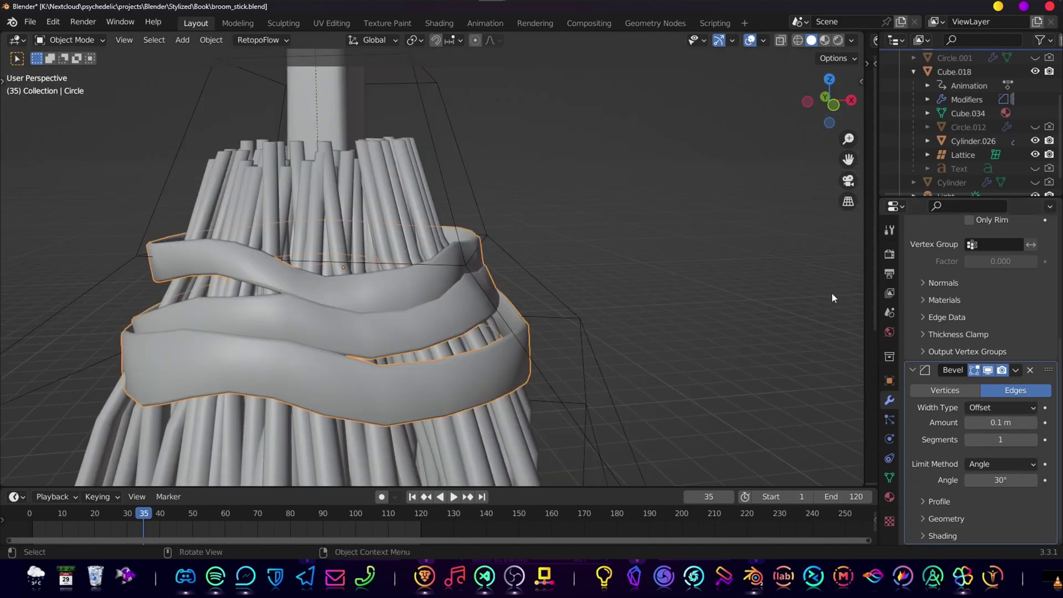
key(ctrl+2)
scroll(969, 437, down, 4)
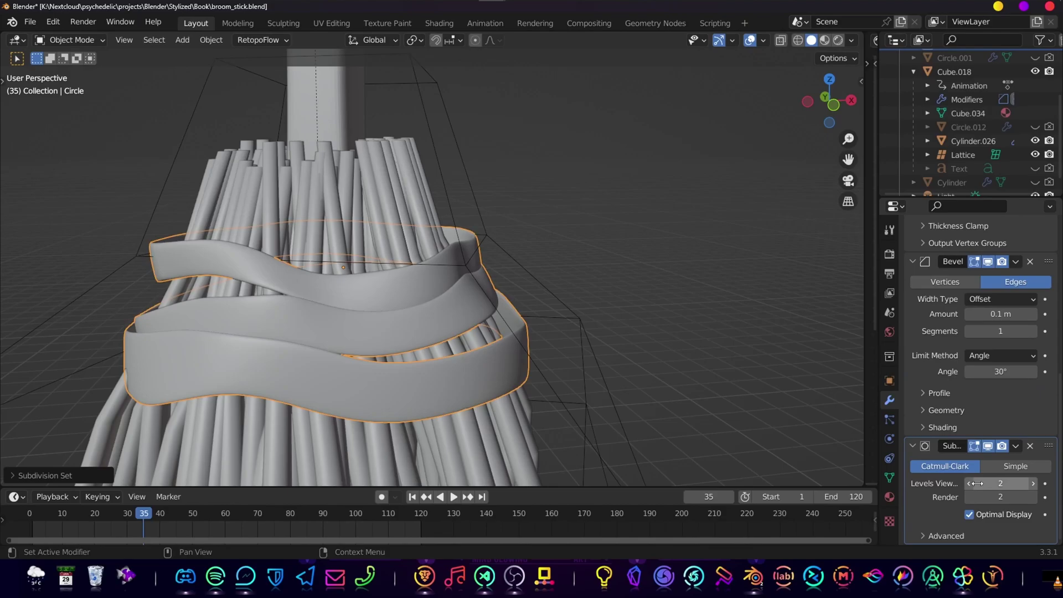
click(657, 333)
middle_drag(656, 334, 610, 329)
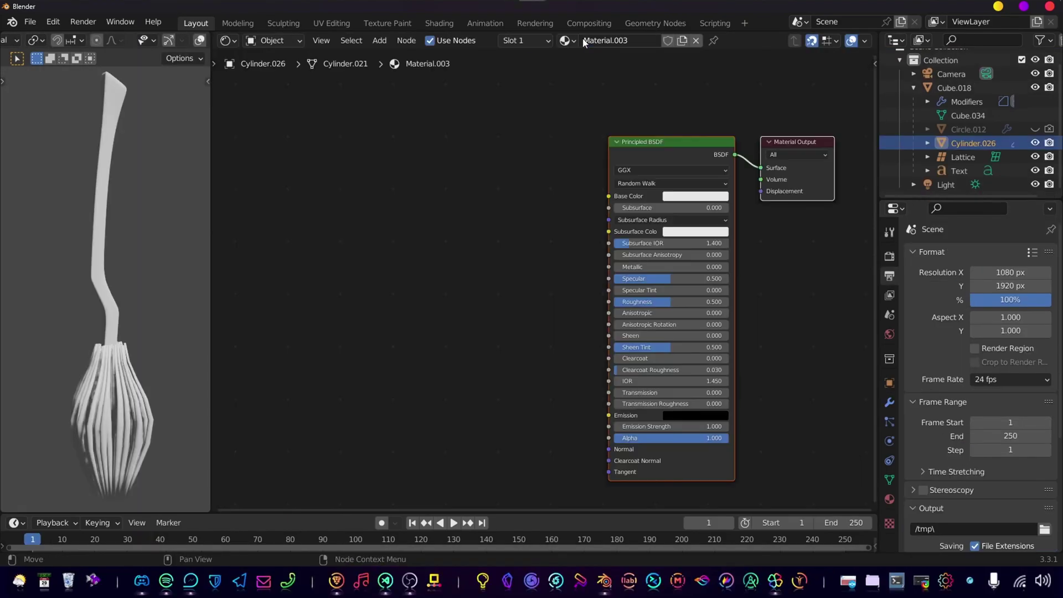
Add a ColorRamp node to the bristles' material and connect its Color output to Base Color.
click(420, 216)
key(shift+a)
text(ram)
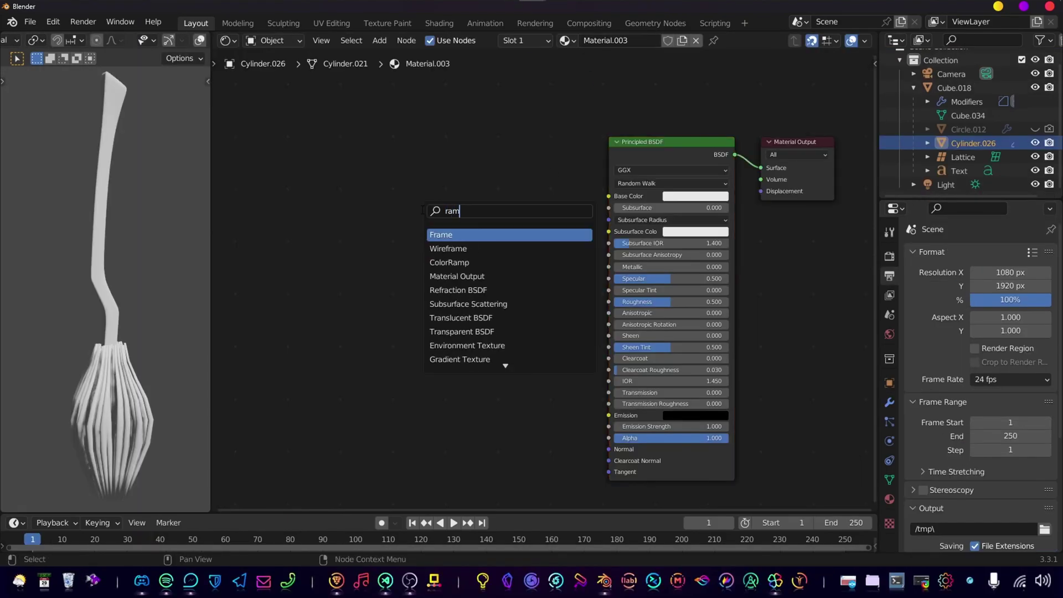
key(Return)
click(449, 145)
scroll(582, 188, up, 1)
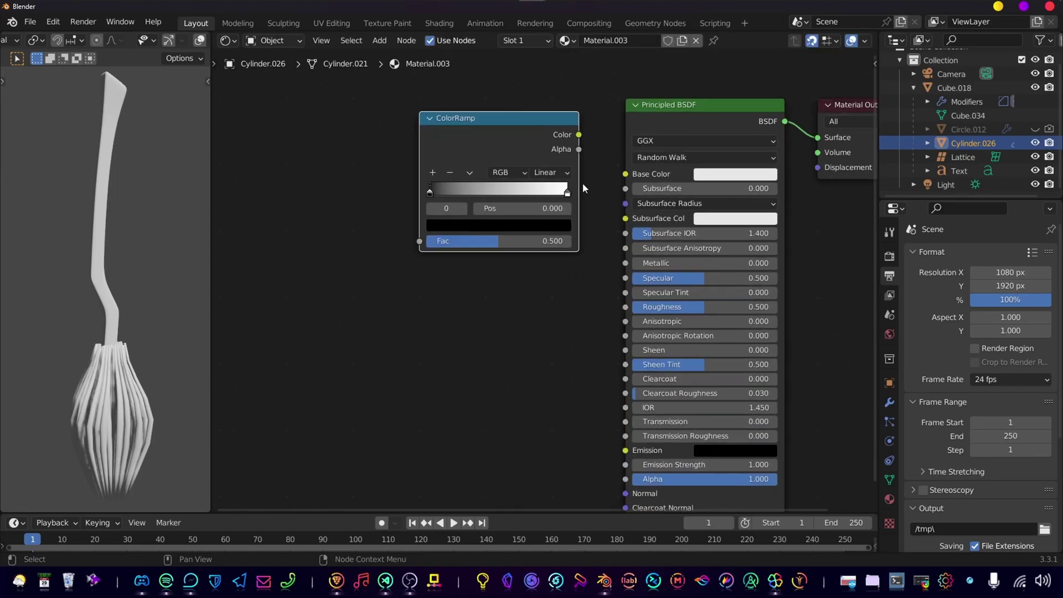
drag(629, 174, 629, 175)
Add a Gradient Texture node in front of the ColorRamp and connect its Fac output to the ramp's Fac.
middle_drag(269, 183, 475, 221)
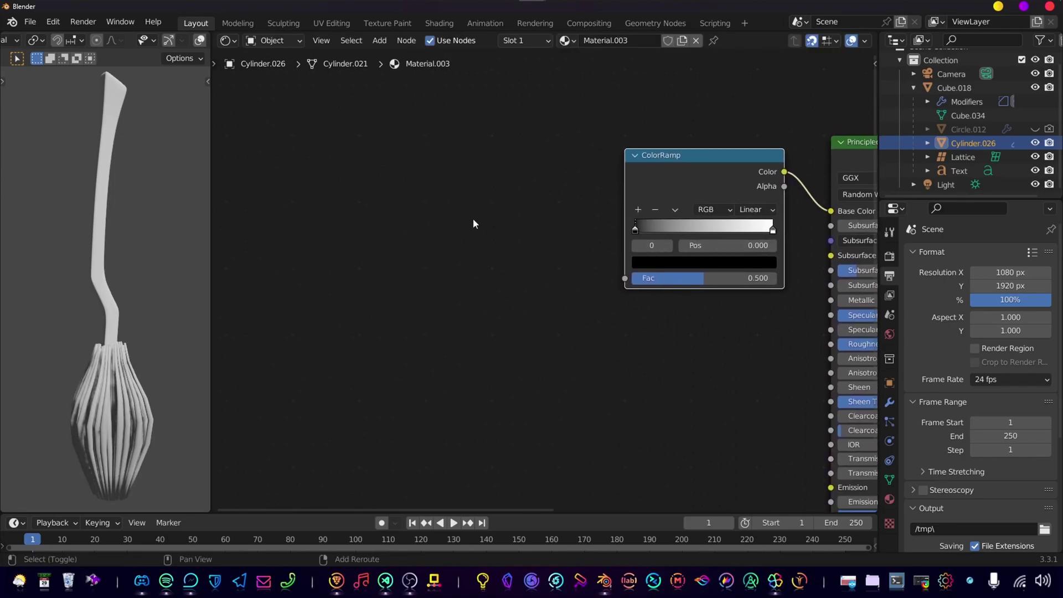
key(shift+a)
text(gra)
key(Return)
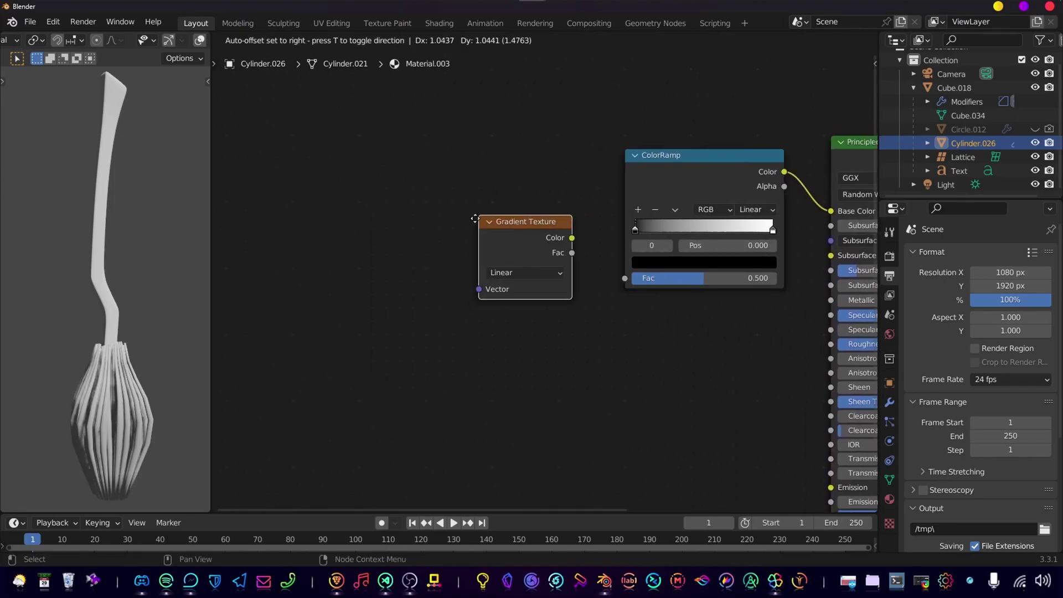
click(475, 191)
drag(572, 225, 625, 278)
drag(526, 205, 526, 178)
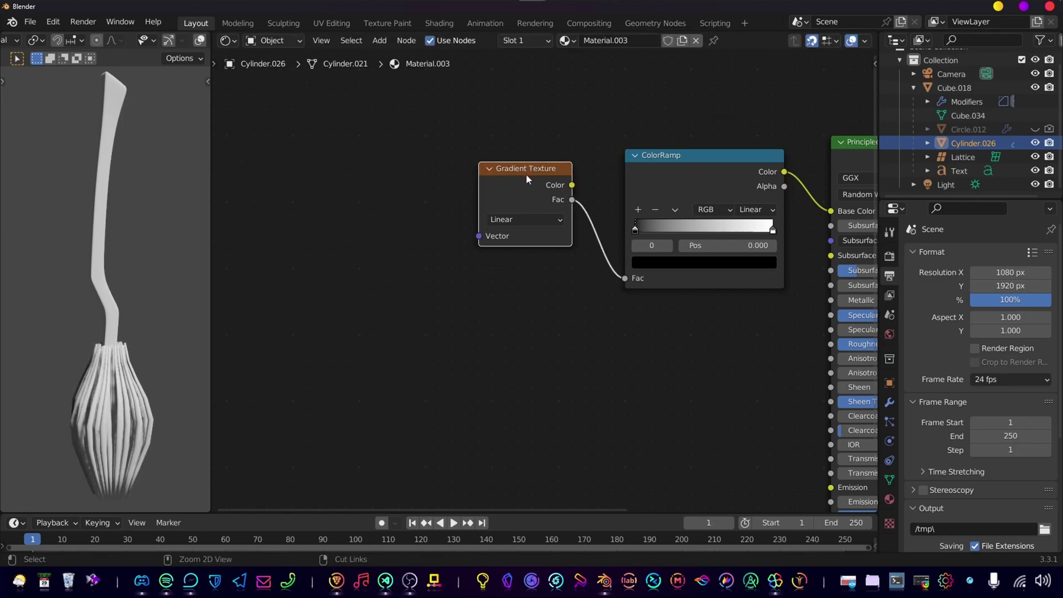
Add Texture Coordinate and Mapping nodes to the Gradient Texture and set the mapping rotation to X -90° and Y 90°.
key(ctrl+t)
scroll(510, 314, up, 4)
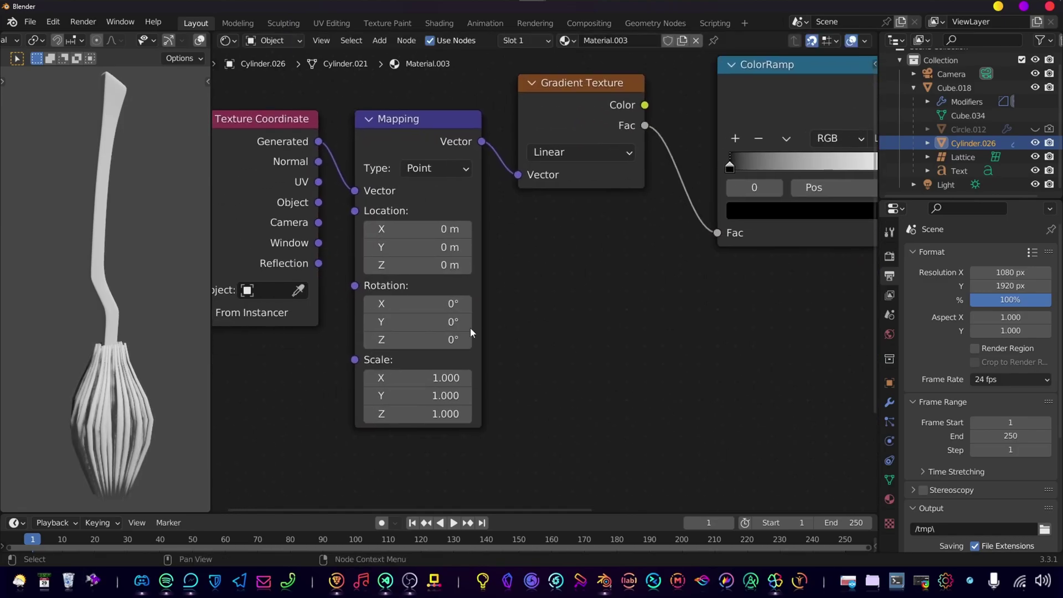
click(446, 312)
text(-90)
key(Tab)
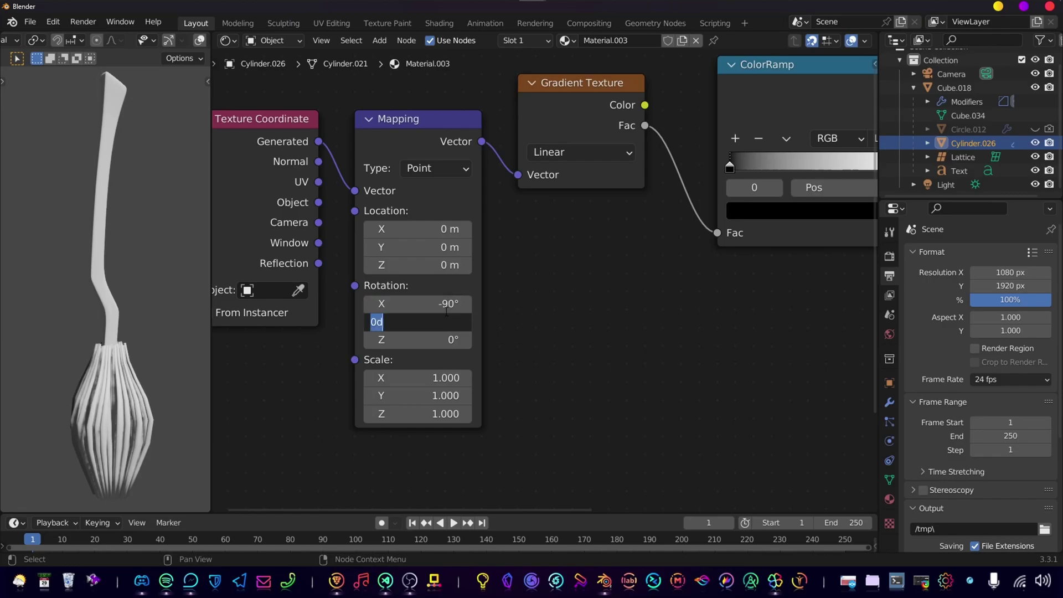
text(90)
key(Return)
Set the Mapping node's Y scale to 0.110 and X location to 0.13 m.
middle_drag(628, 344, 458, 407)
scroll(605, 338, up, 3)
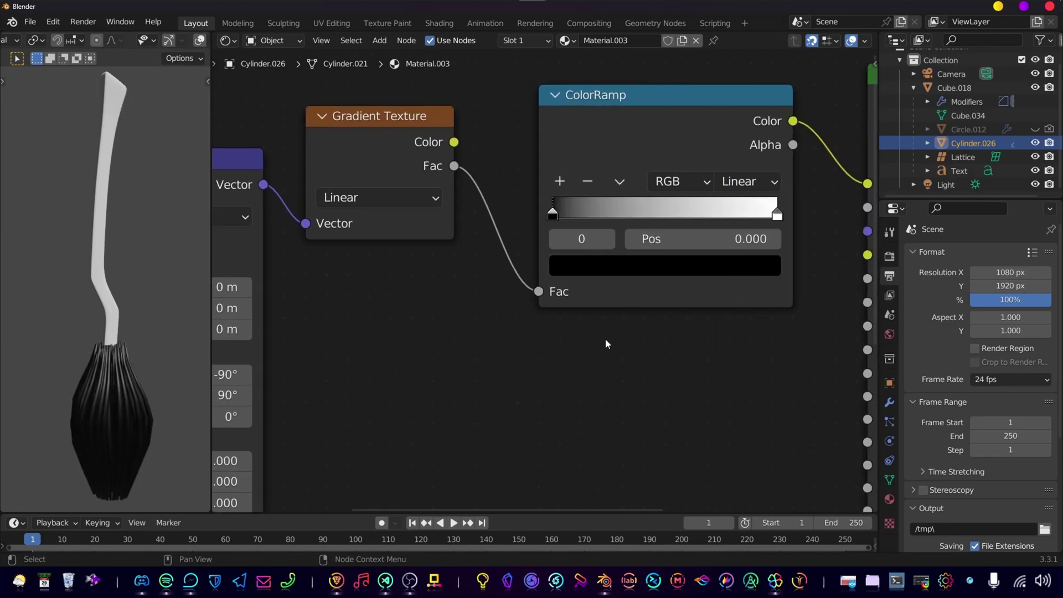
scroll(594, 304, down, 2)
middle_drag(524, 377, 629, 332)
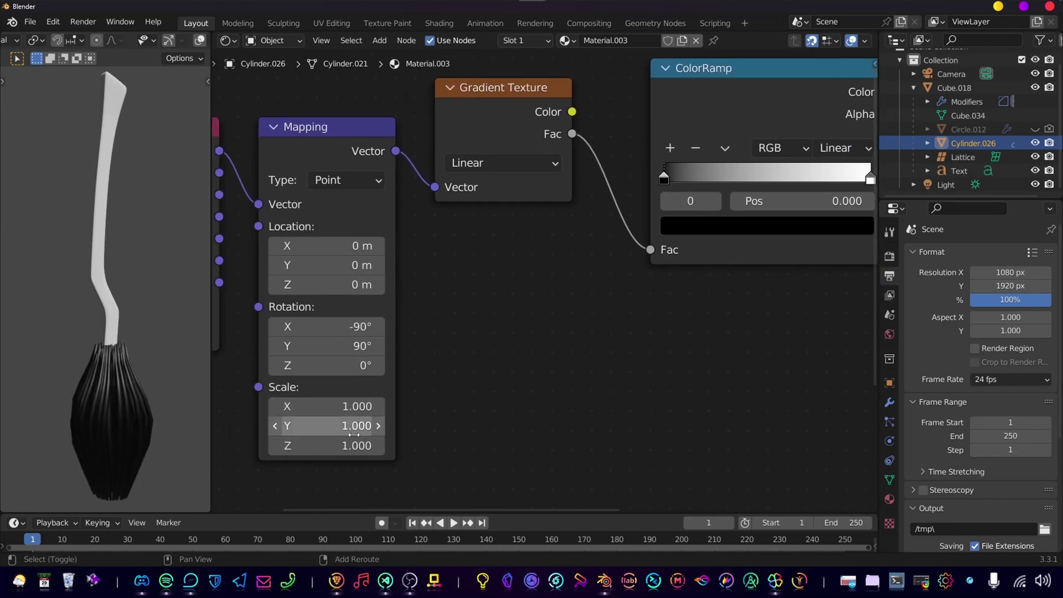
mouse_move(332, 426)
mouse_down()
mouse_move(291, 426)
mouse_move(309, 426)
mouse_up()
drag(327, 245, 341, 246)
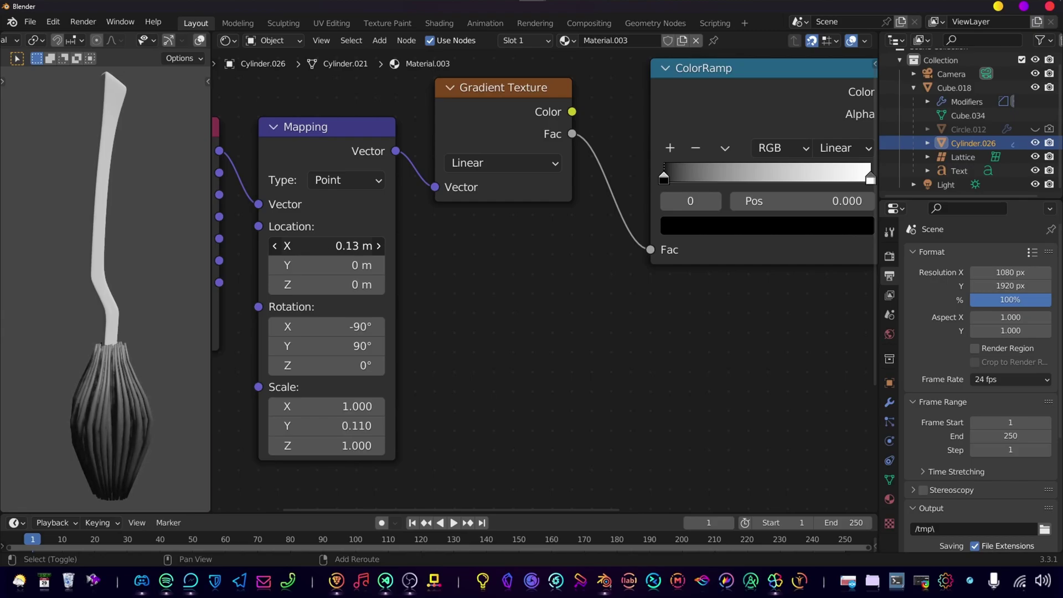
Feed the Mapping node from the Object texture coordinates and set its Y scale to 0.050.
middle_drag(381, 246, 667, 247)
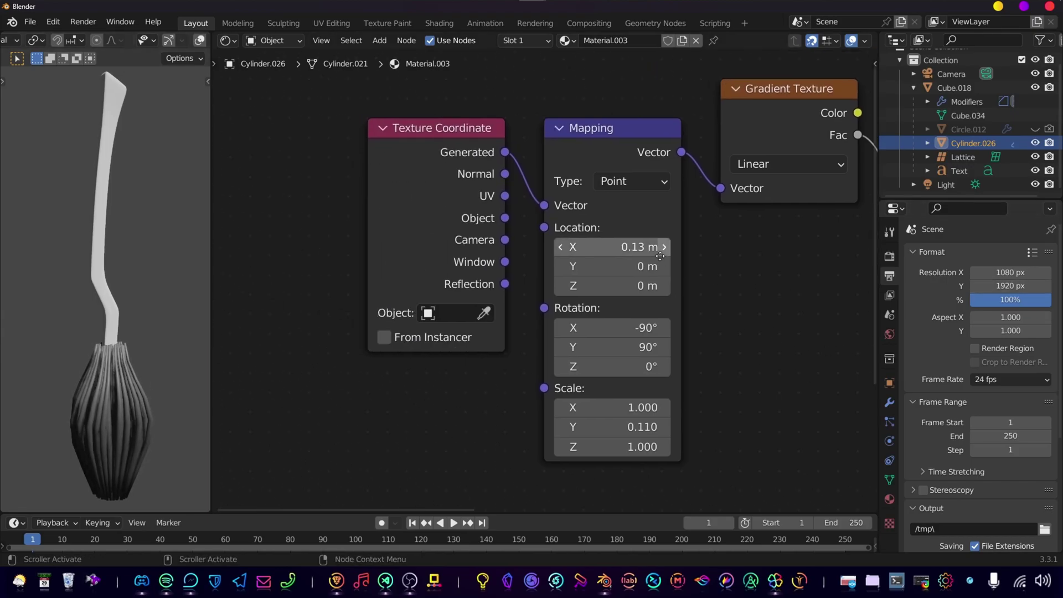
drag(506, 218, 548, 206)
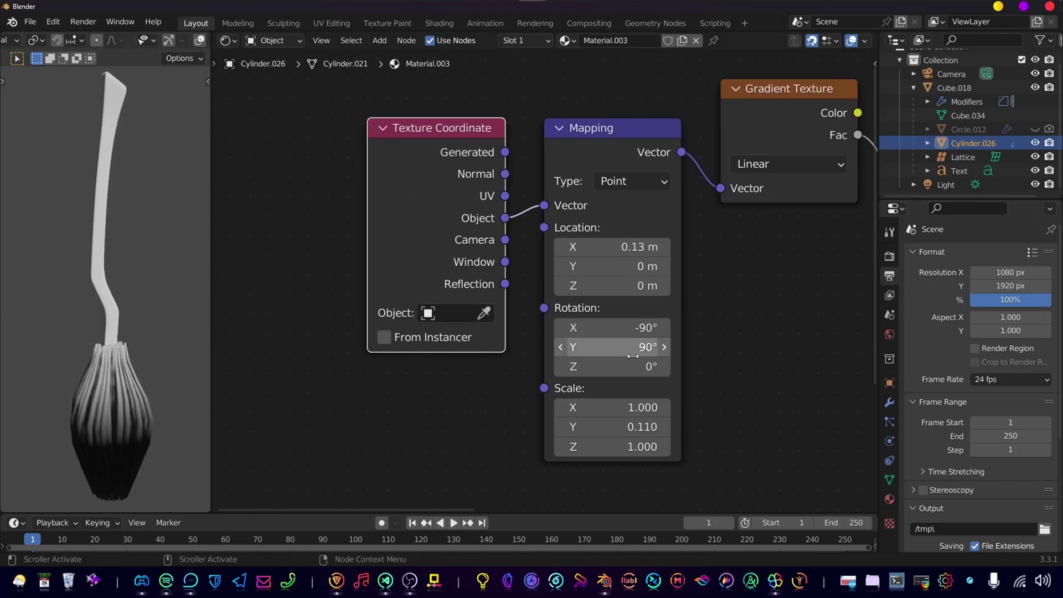
middle_drag(573, 358, 482, 326)
mouse_move(520, 402)
mouse_down()
mouse_move(573, 402)
mouse_move(502, 402)
mouse_move(522, 395)
mouse_up()
middle_drag(723, 326, 573, 387)
middle_drag(867, 243, 574, 326)
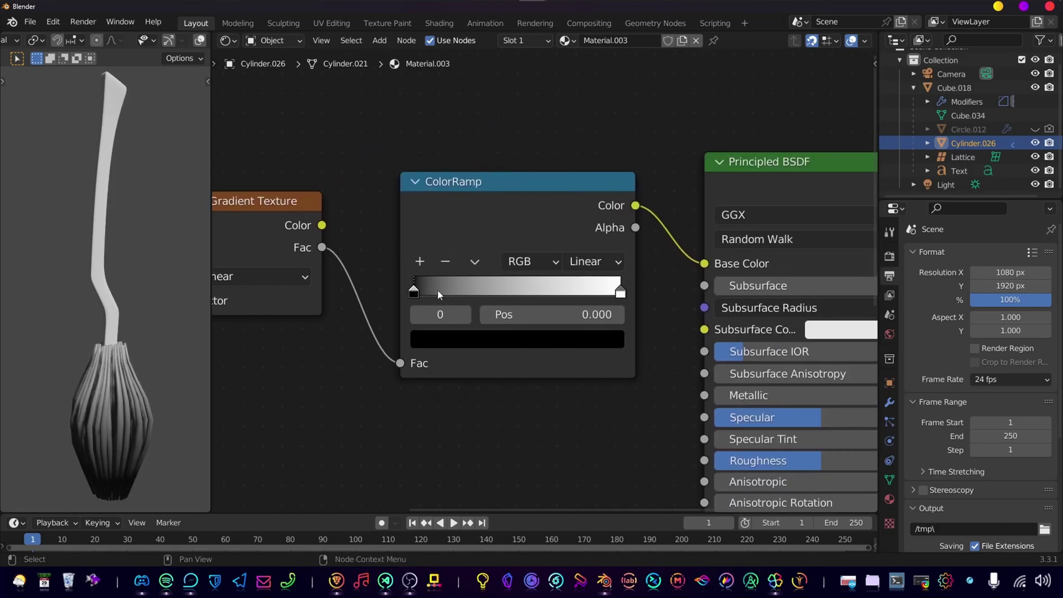
Shift the ColorRamp's black stop slightly inward and color it very dark brown with H 0.028, S 0.964, V 0.020.
mouse_move(419, 286)
mouse_down()
mouse_move(450, 291)
mouse_move(433, 299)
mouse_up()
click(483, 348)
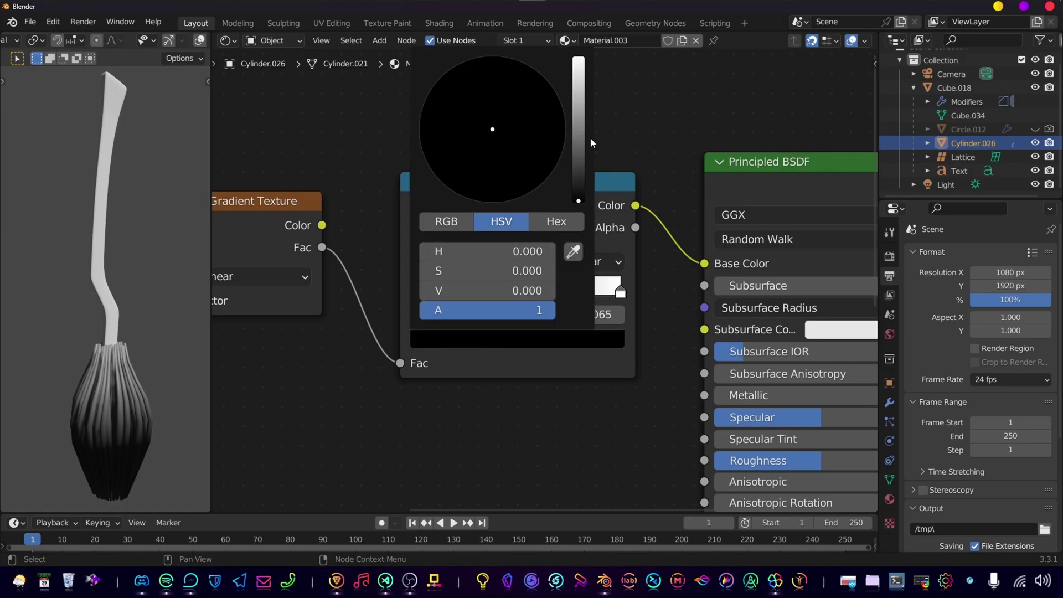
click(576, 183)
click(479, 191)
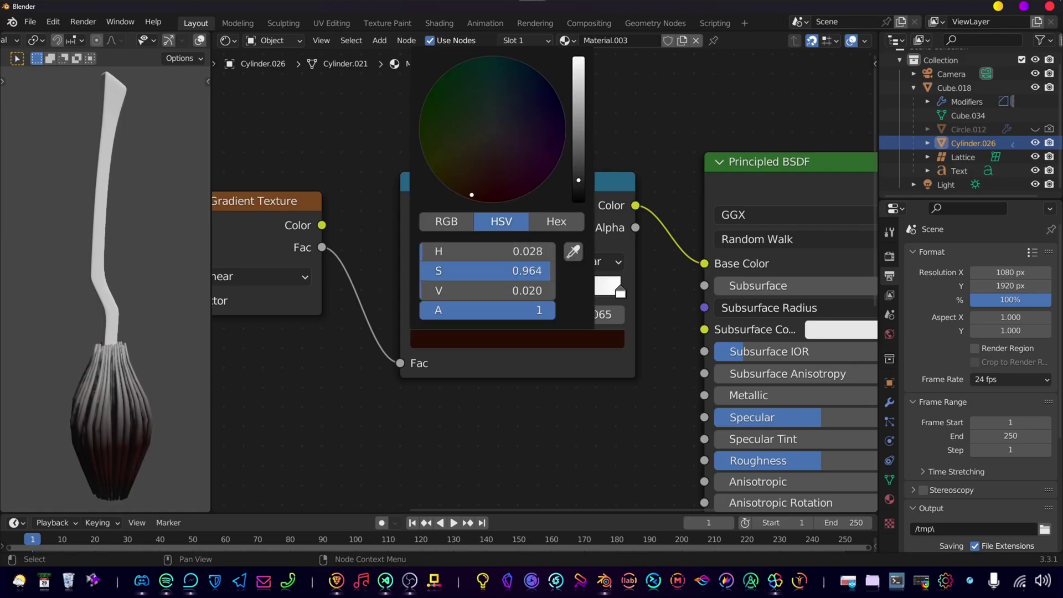
Color the ColorRamp's white stop light orange and move the dark brown stop to position 0.000.
click(622, 296)
click(548, 338)
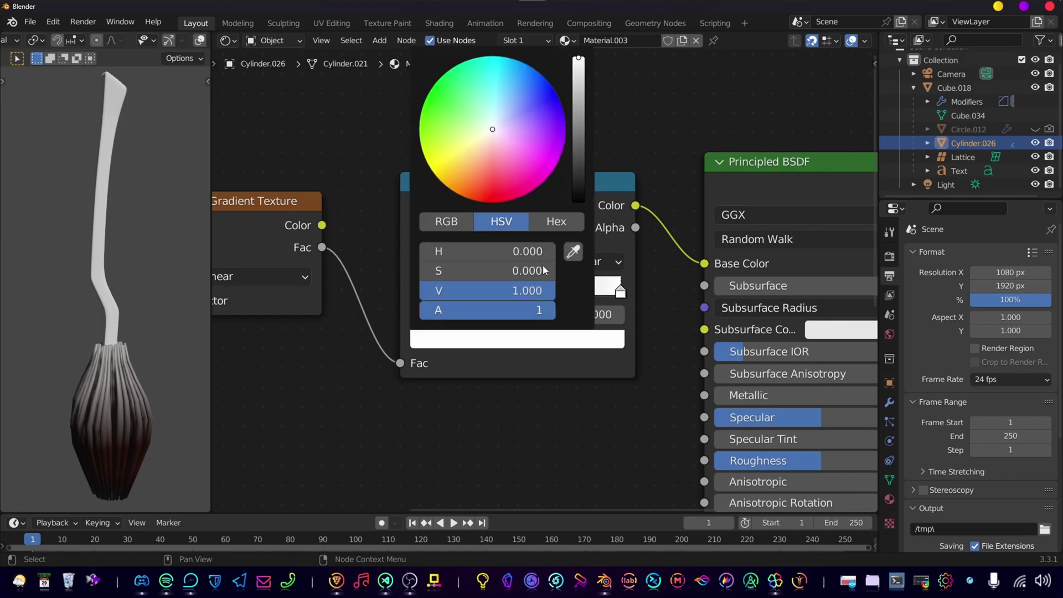
click(479, 168)
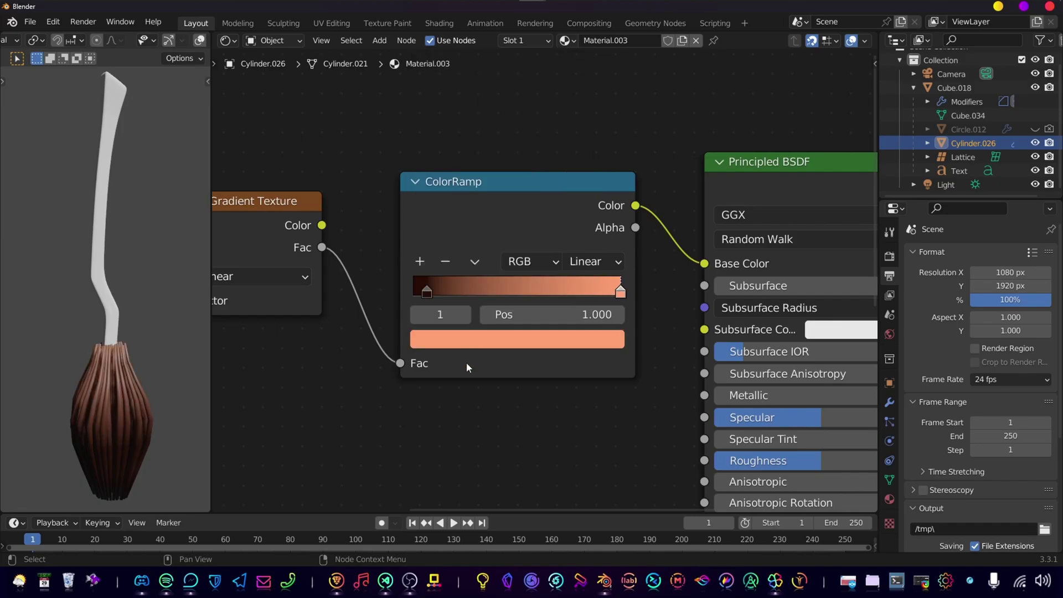
middle_drag(466, 362, 492, 359)
mouse_move(440, 287)
mouse_down()
mouse_move(465, 288)
mouse_move(444, 290)
mouse_up()
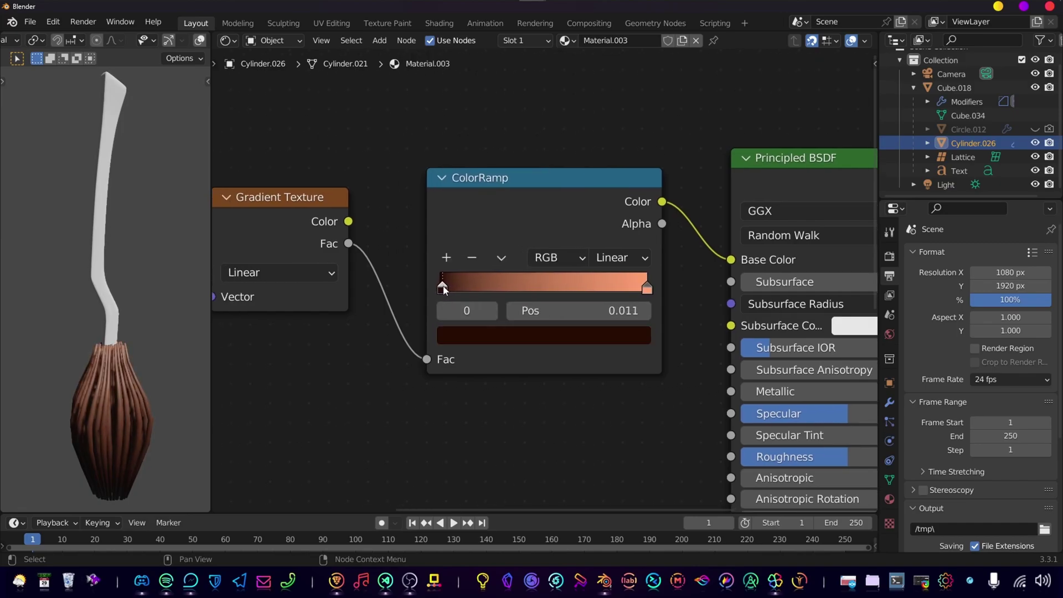
Move the Texture Coordinate, Mapping and Gradient Texture nodes together closer to the ColorRamp and level with it.
scroll(444, 404, down, 4)
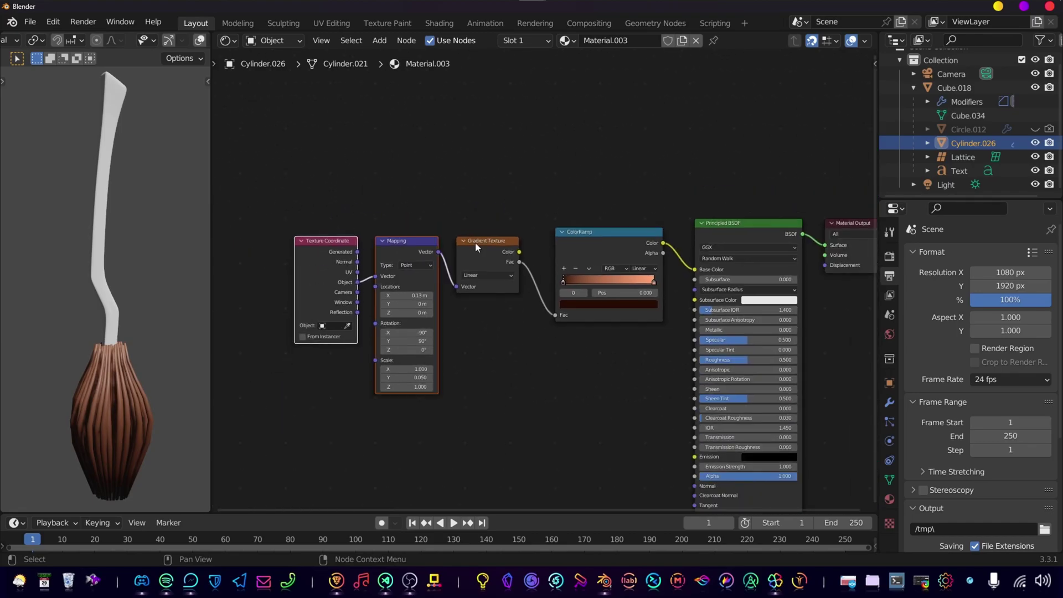
drag(253, 204, 501, 258)
key(g)
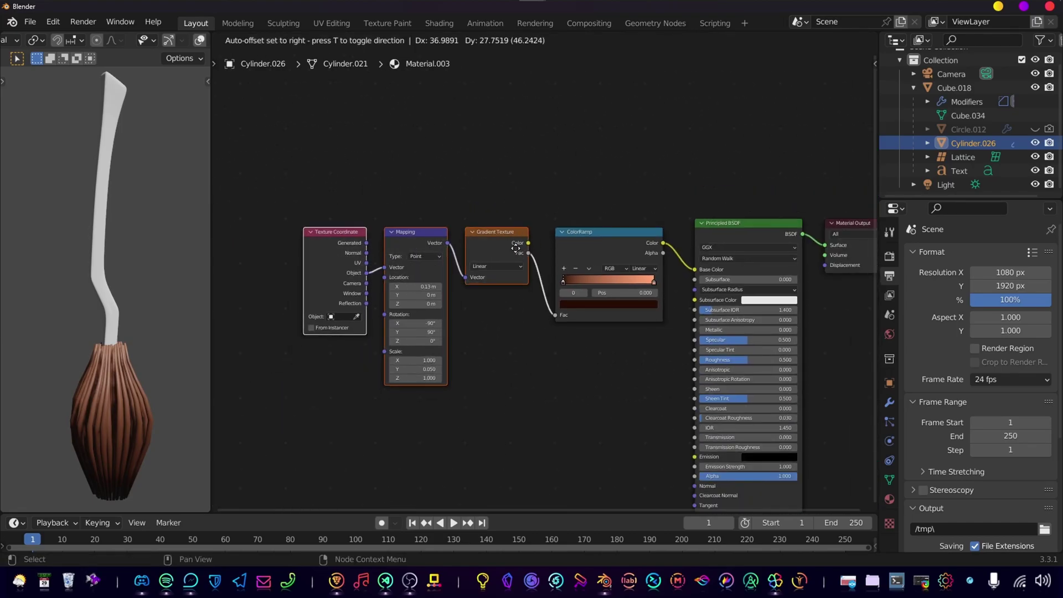
click(516, 249)
Add a Noise Texture node in the empty area below the gradient nodes.
click(605, 377)
middle_drag(611, 364, 563, 236)
scroll(531, 330, up, 1)
middle_drag(531, 330, 618, 230)
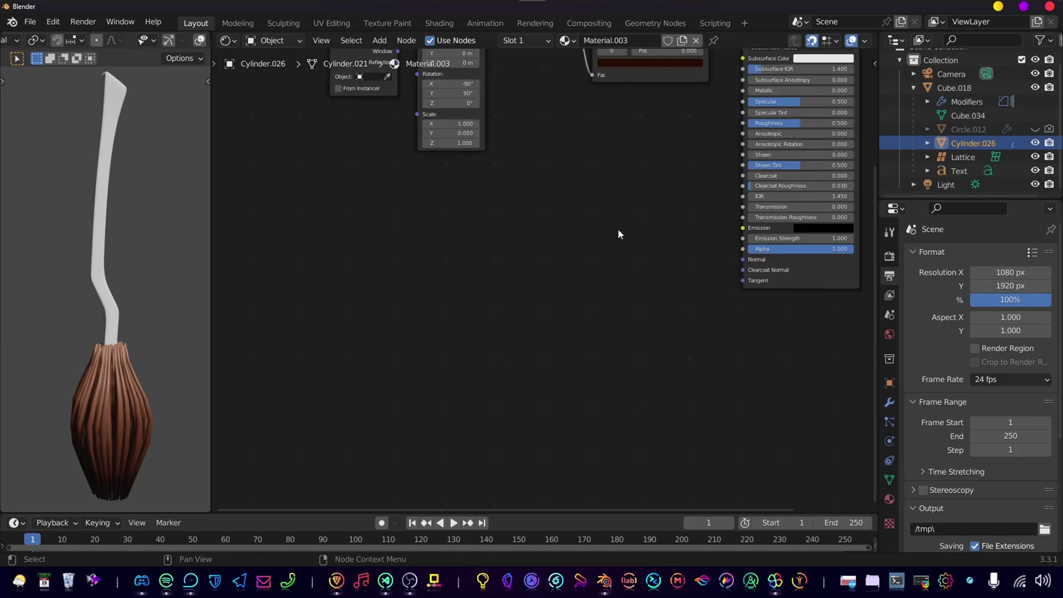
key(shift+a)
click(618, 229)
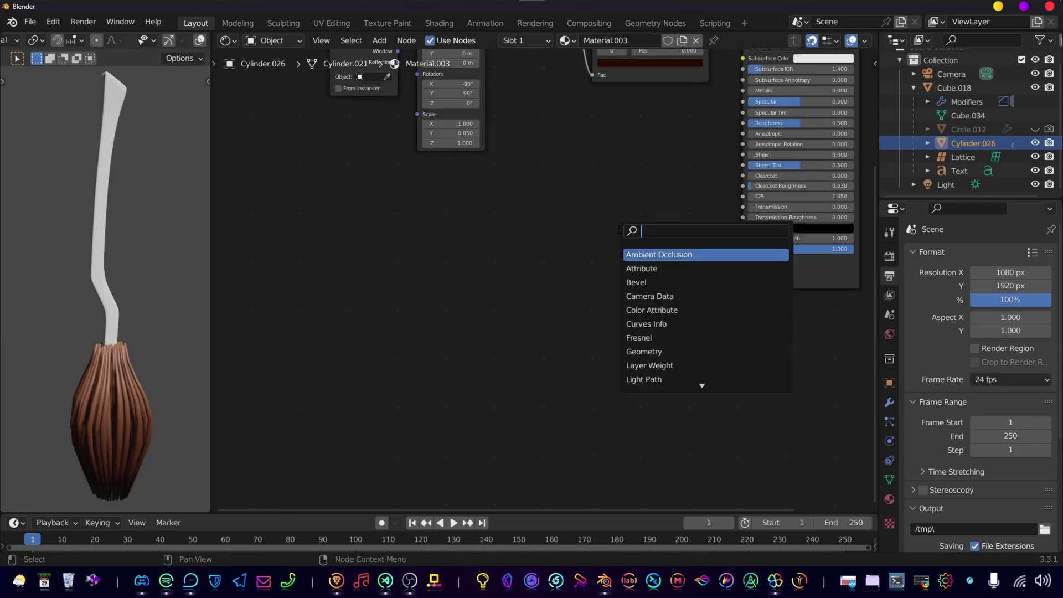
text(noise text)
key(Return)
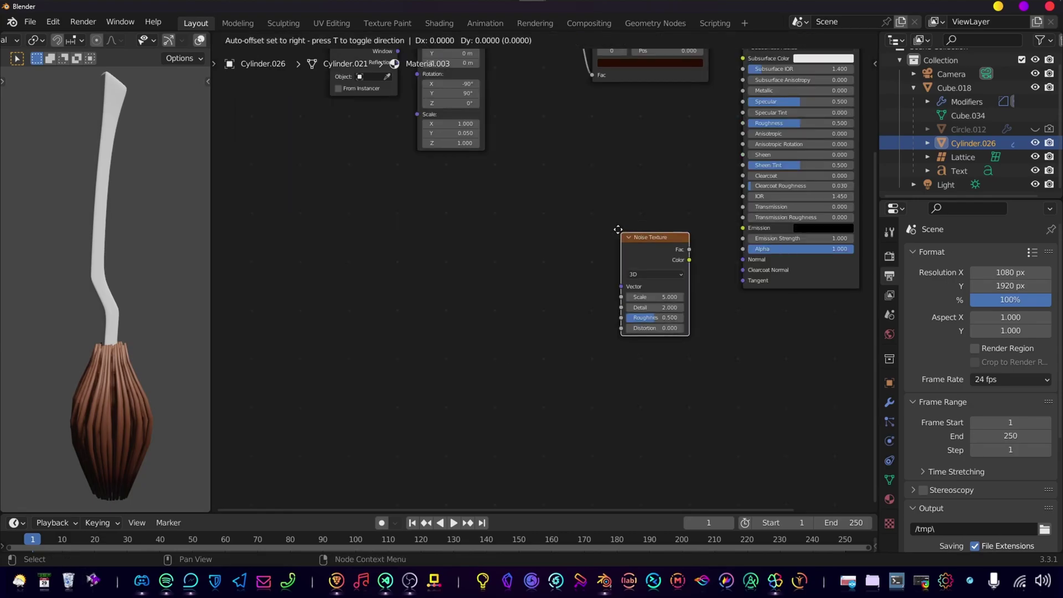
click(540, 153)
Connect the Noise Texture's Fac to the Principled BSDF's Roughness and move the noise node farther away from the shader.
scroll(627, 236, up, 2)
middle_drag(628, 237, 607, 278)
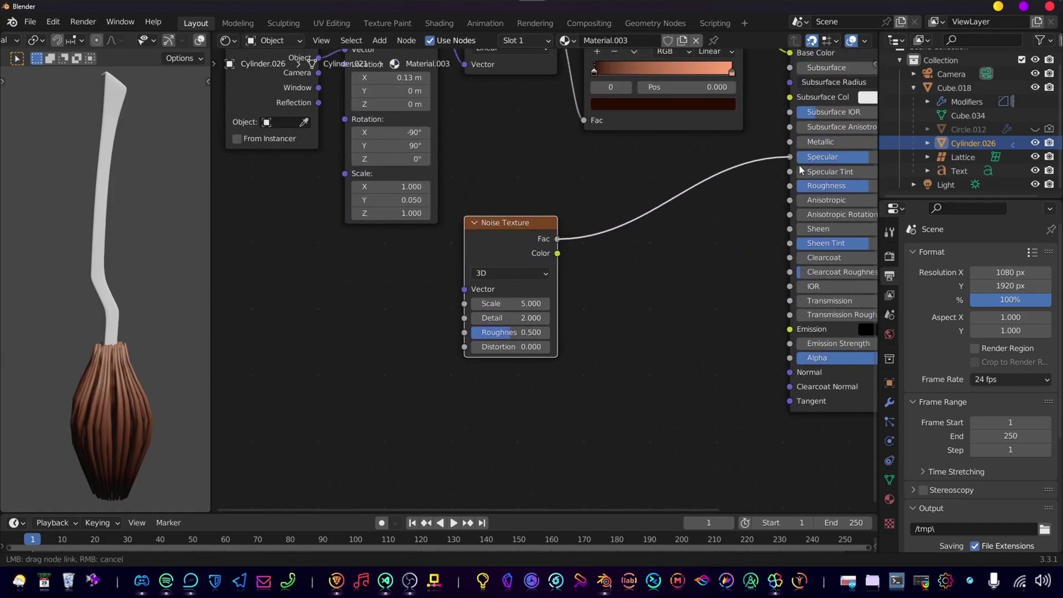
drag(799, 187, 799, 187)
drag(514, 241, 358, 289)
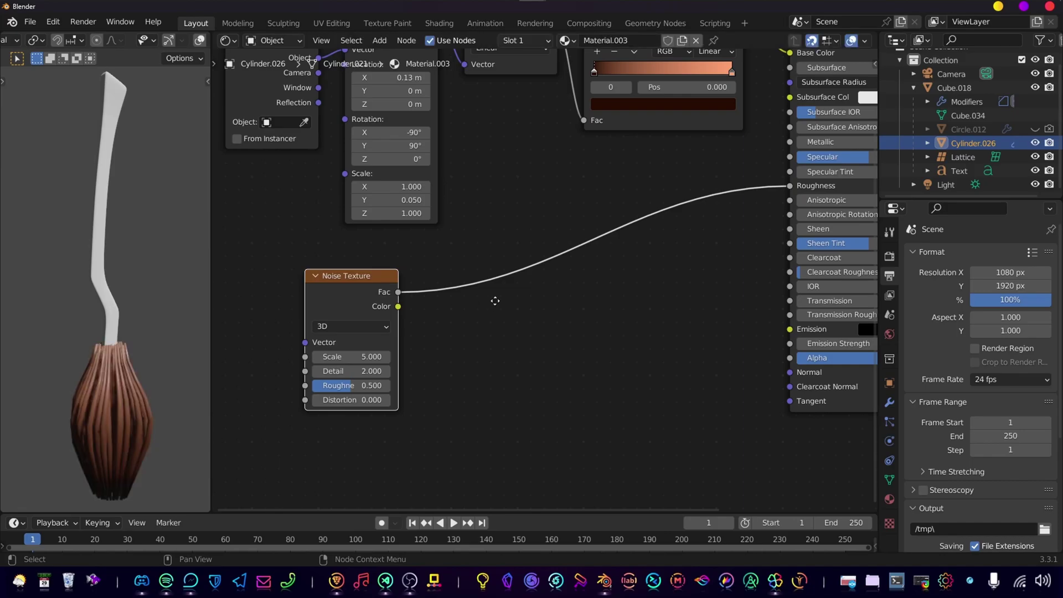
Add a Voronoi Texture node directly below the Noise Texture.
middle_drag(495, 304, 567, 237)
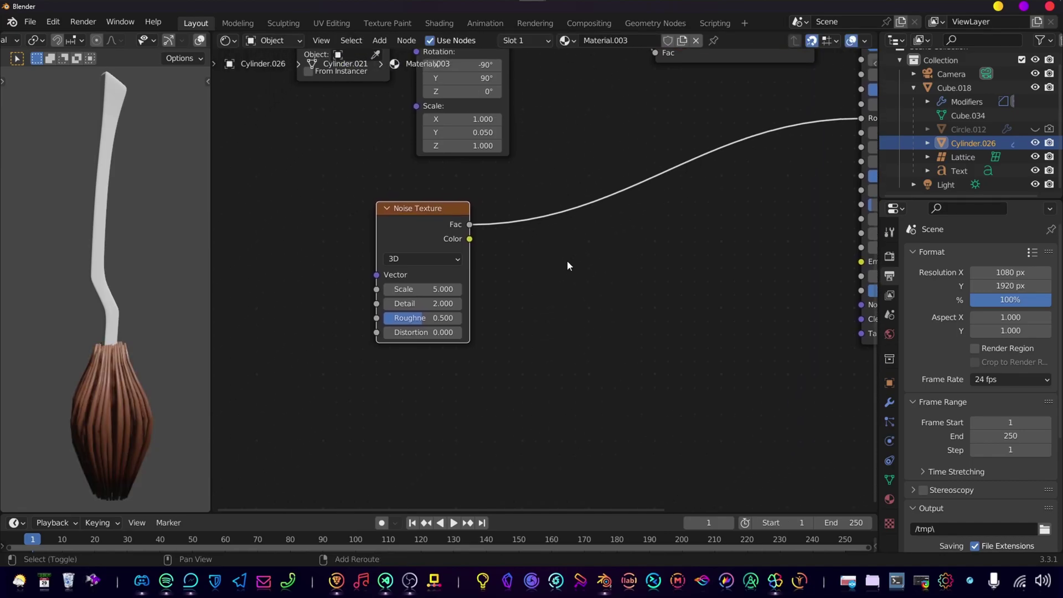
key(shift+a)
text(voron)
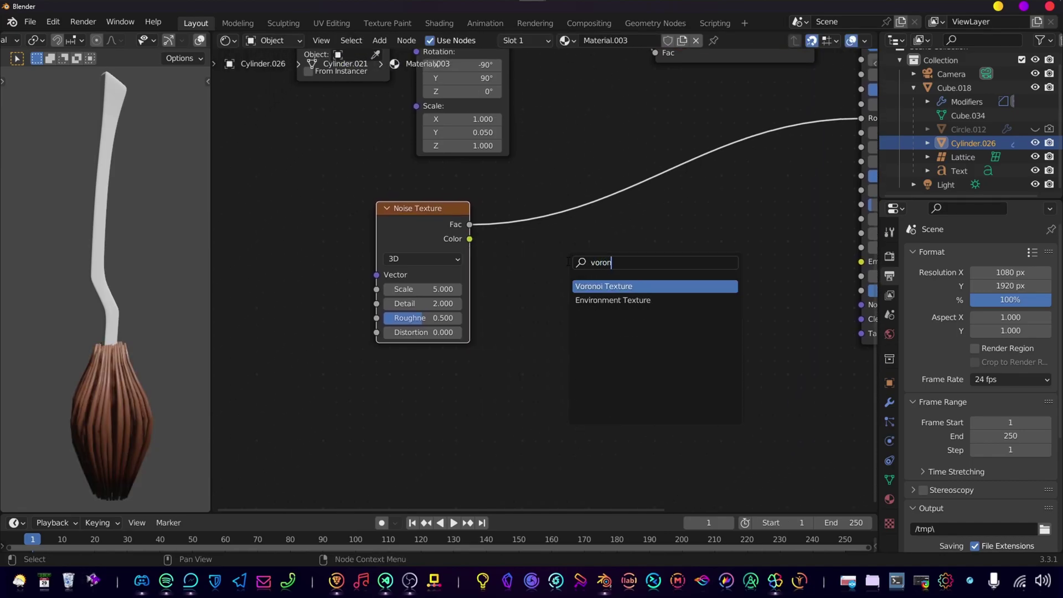
key(Return)
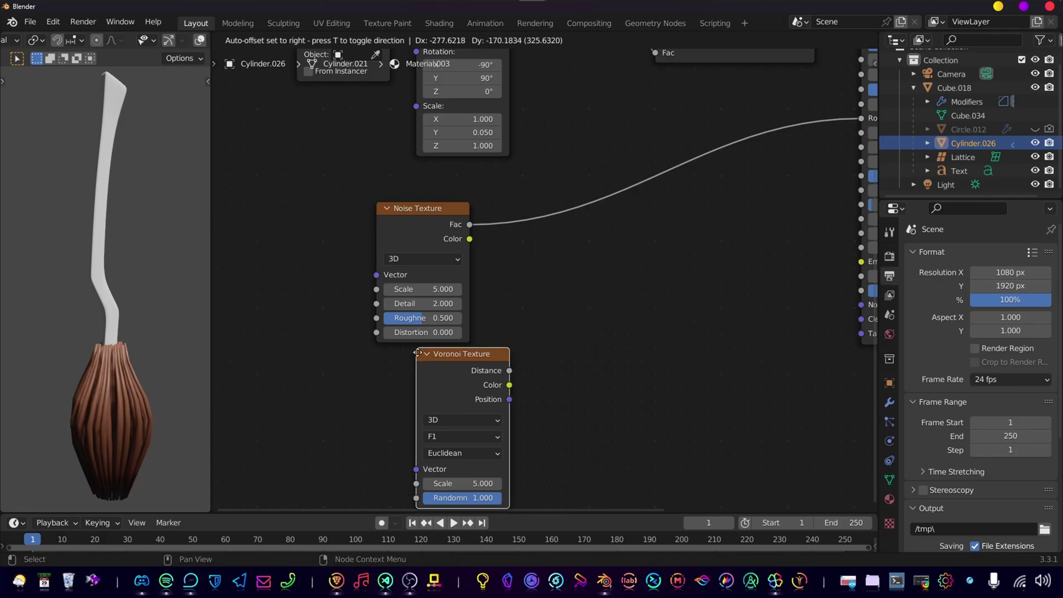
click(377, 347)
Add a ColorRamp node next to the Voronoi Texture.
middle_drag(651, 380, 631, 250)
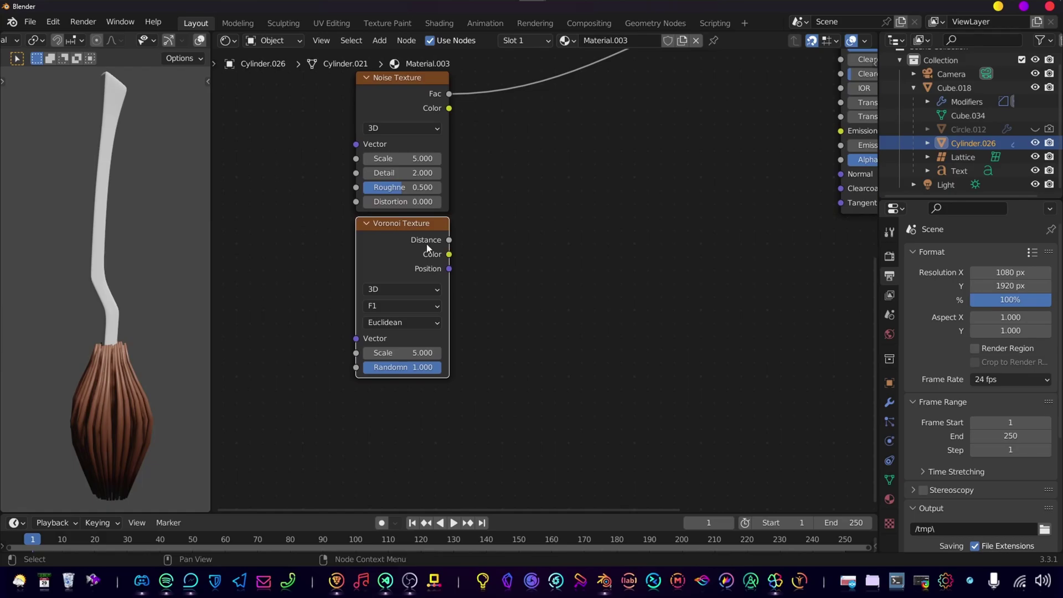
key(shift+a)
click(541, 277)
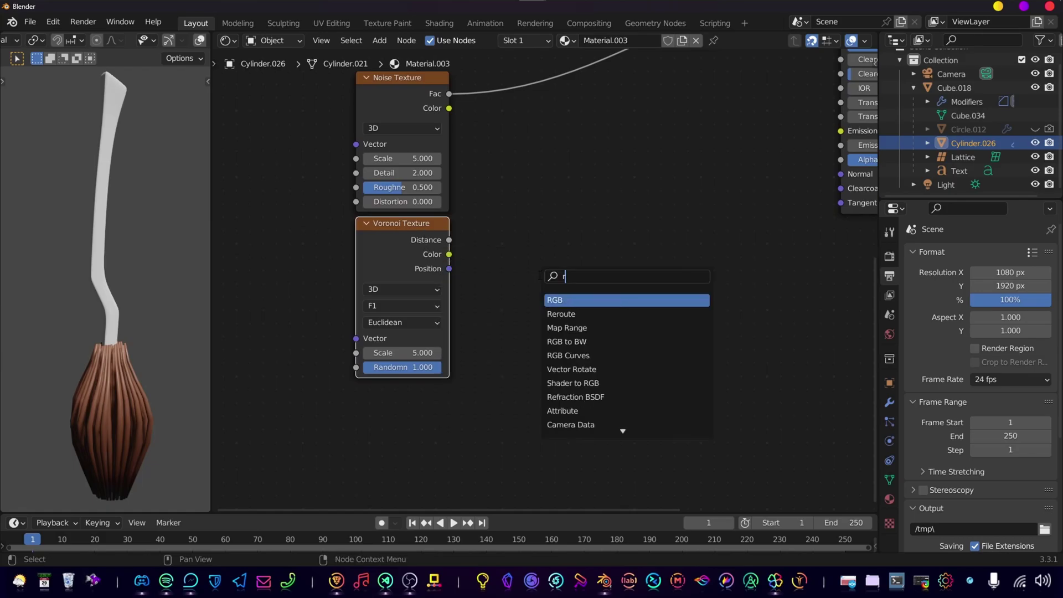
text(ramp)
key(Return)
click(482, 211)
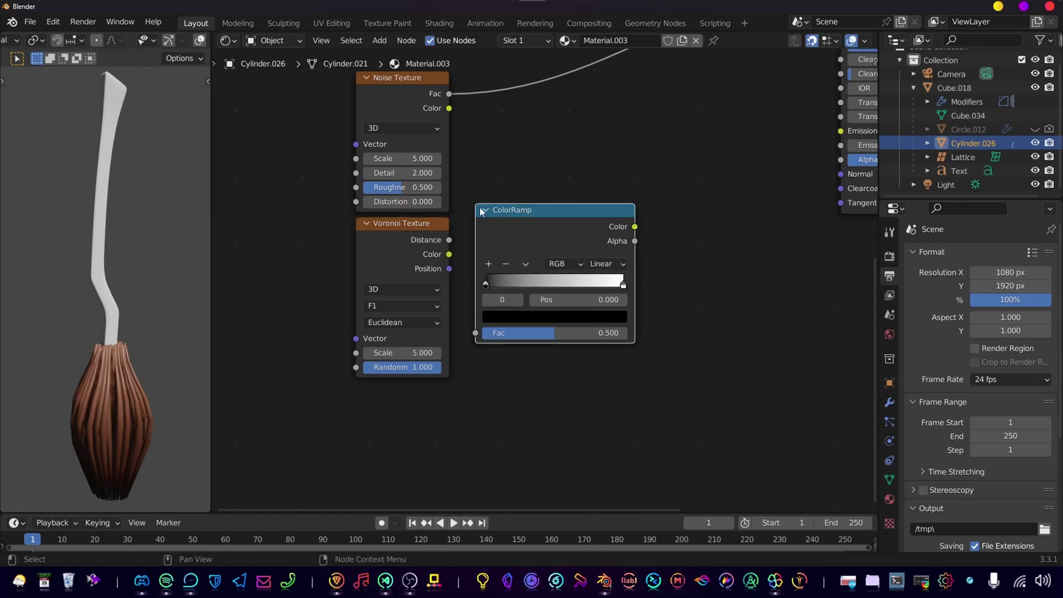
Connect the Voronoi's Distance to the new ColorRamp's Fac and the ramp's Color to the Principled BSDF's Roughness.
alt+right_drag(449, 242, 491, 259)
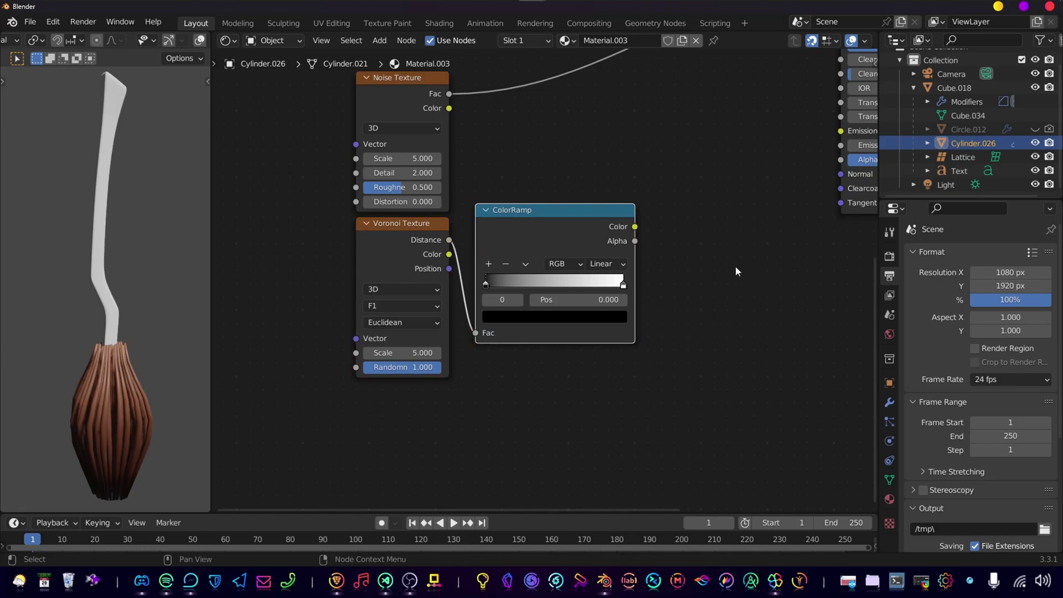
middle_drag(735, 271, 514, 354)
drag(497, 331, 702, 91)
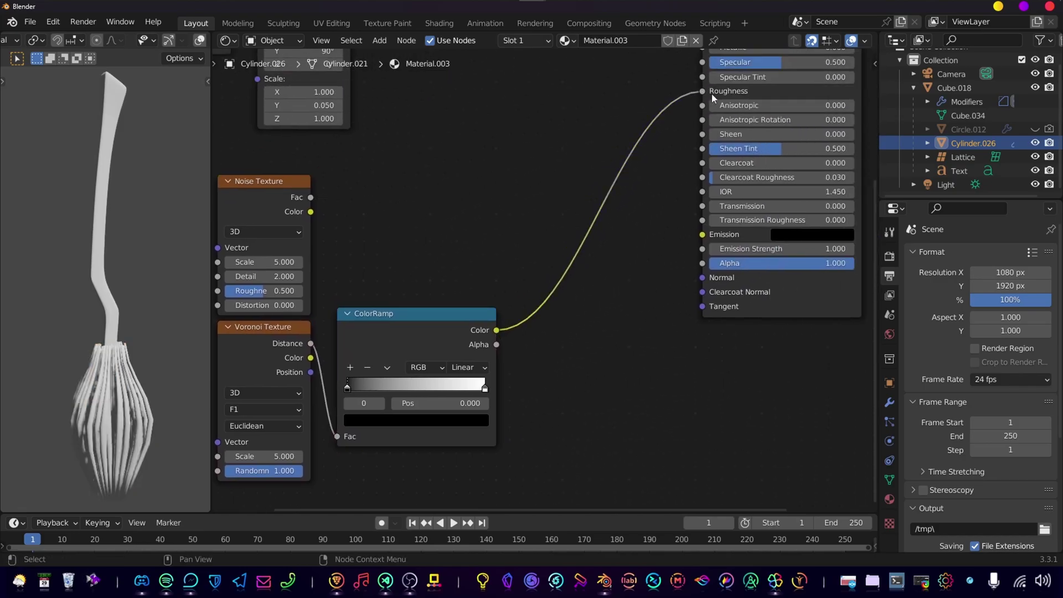
Recolor the roughness ColorRamp's black stop white and its white stop grey, and move both inward, with the white one at 0.153.
middle_drag(565, 385, 698, 273)
scroll(587, 371, up, 1)
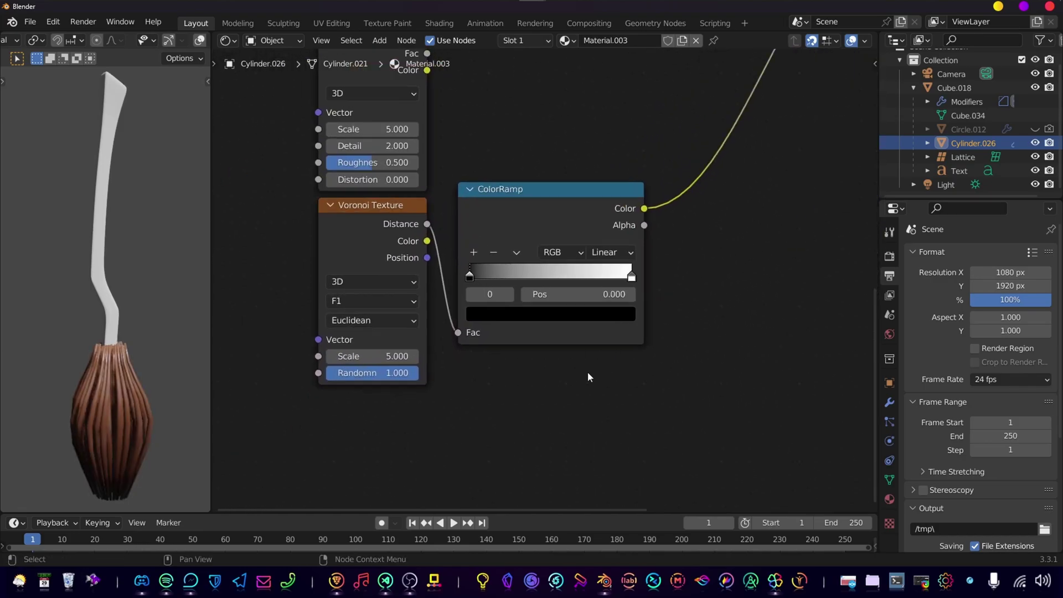
click(491, 315)
drag(603, 159, 604, 78)
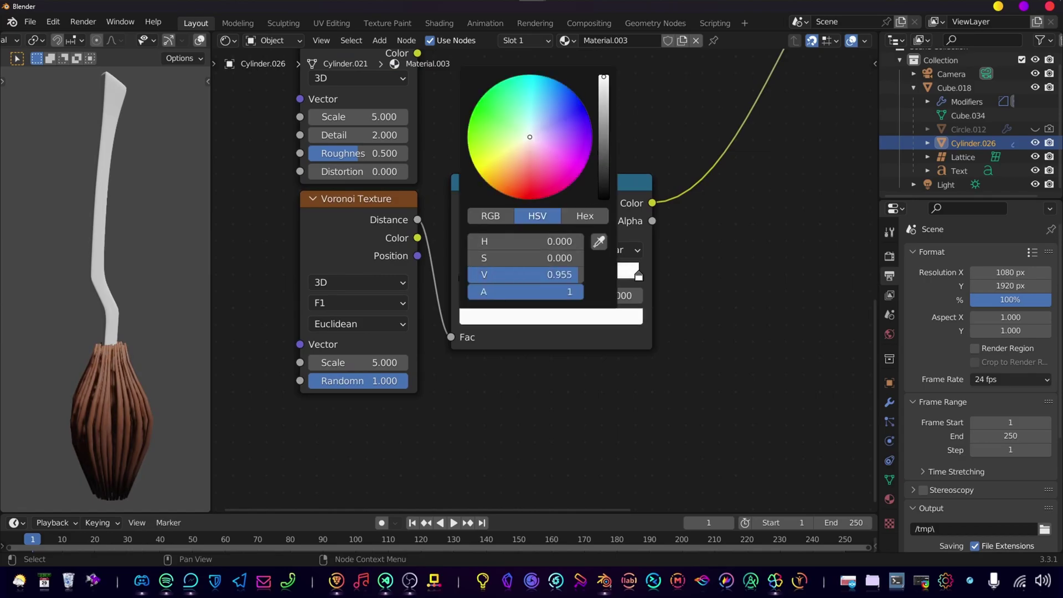
click(579, 320)
click(600, 131)
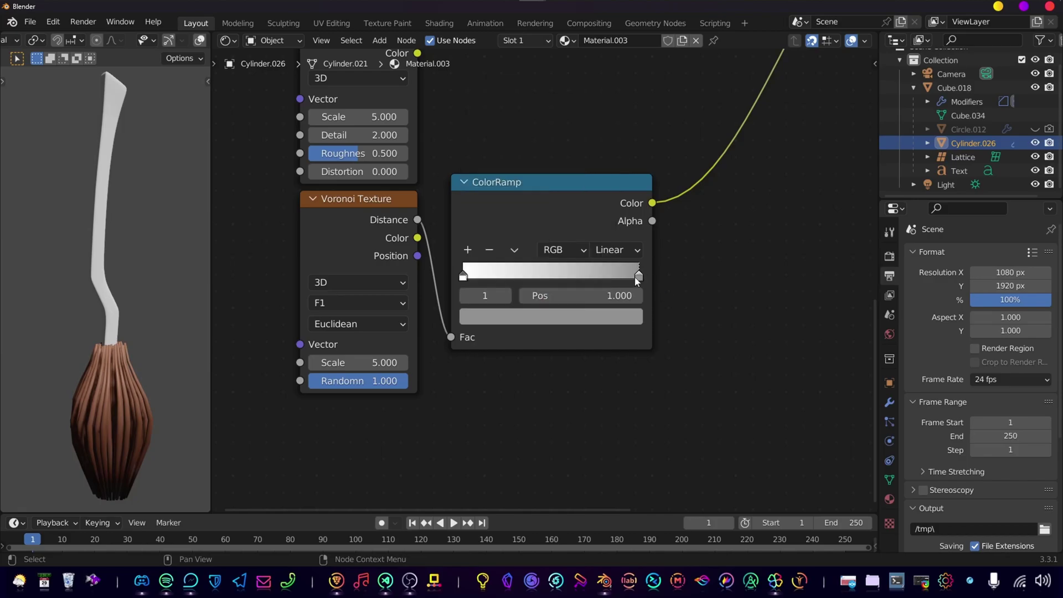
click(464, 275)
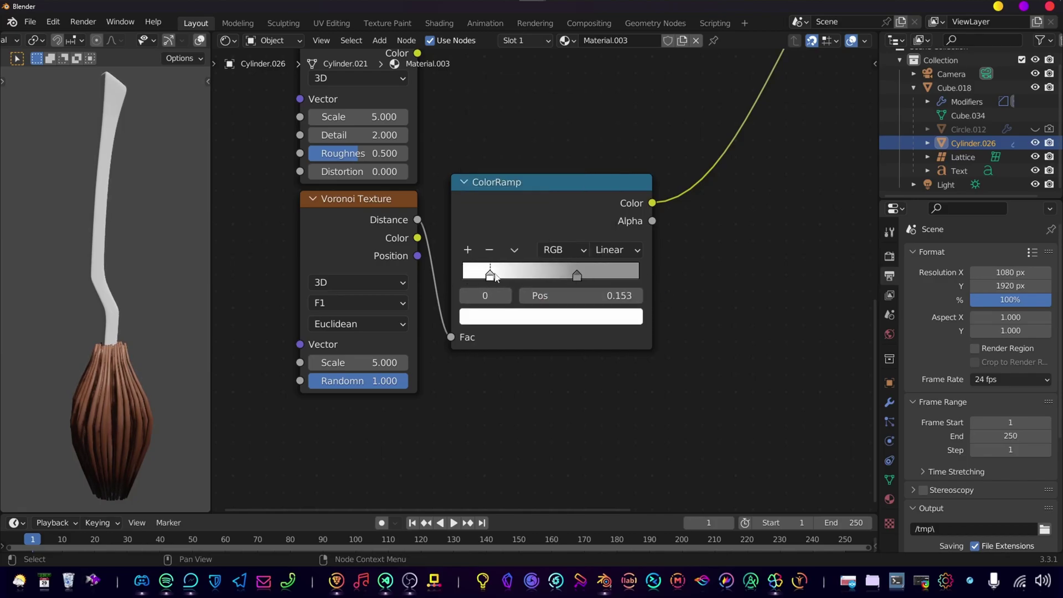
Mix the ColorRamp's Color with the Noise Texture's Fac into Roughness, and place the expanded Mix node between the ramp and the shader.
scroll(662, 297, down, 4)
drag(563, 257, 584, 166)
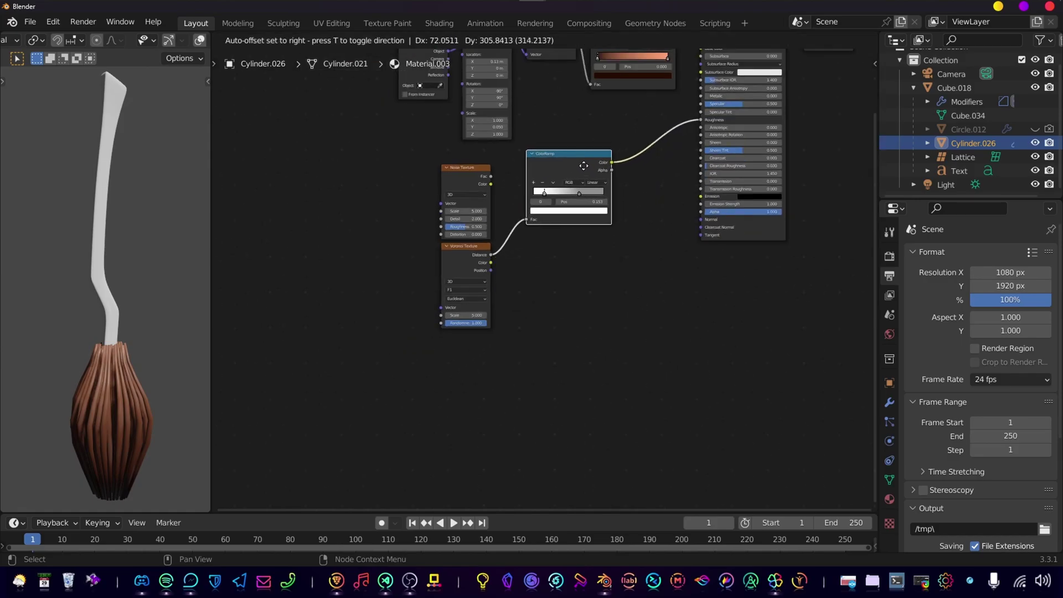
ctrl+shift+right_drag(570, 166, 477, 190)
middle_drag(660, 203, 590, 278)
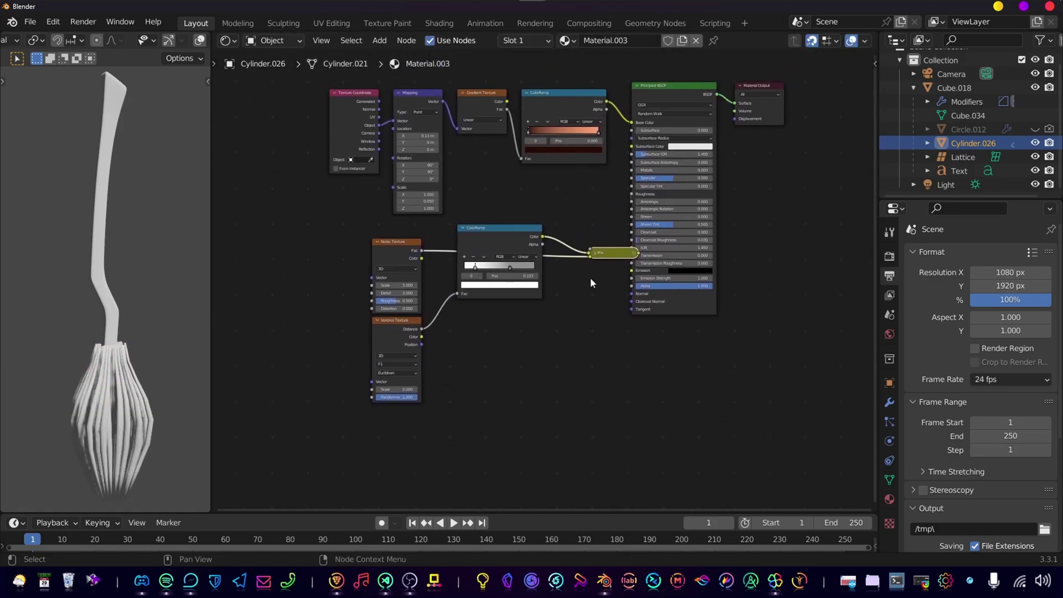
drag(581, 216, 580, 215)
drag(619, 253, 593, 207)
scroll(584, 211, up, 5)
click(583, 175)
scroll(625, 248, up, 1)
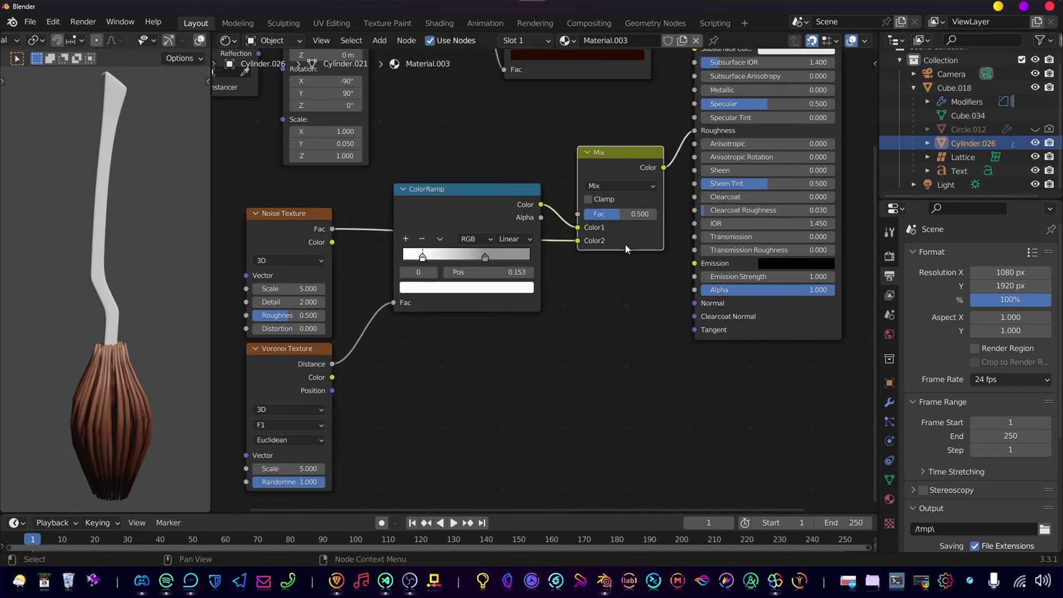
Set the Mix node's blending mode to Soft Light and its factor to 1.000.
click(619, 187)
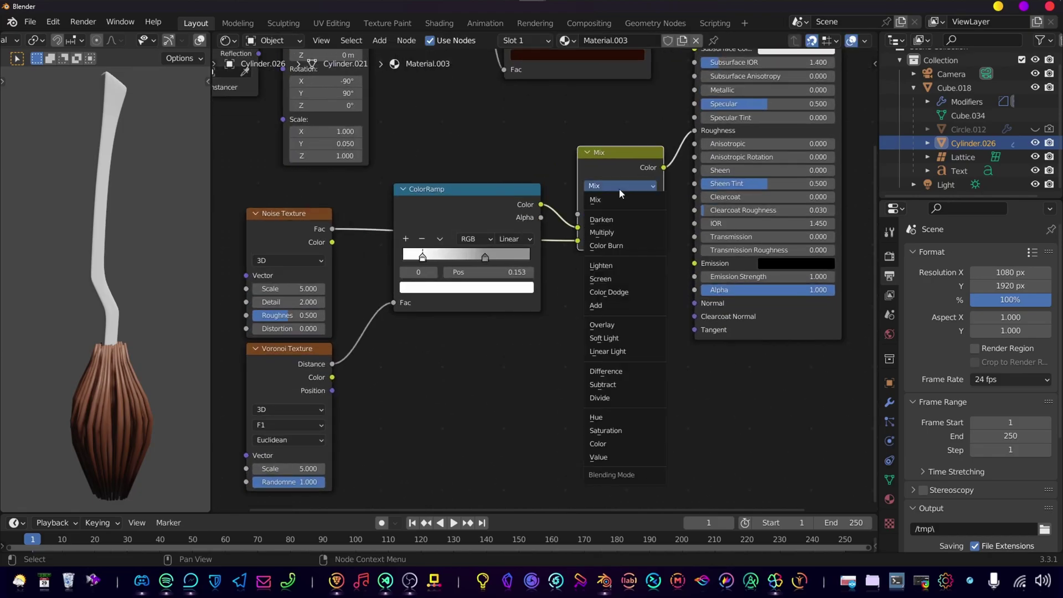
click(602, 338)
drag(601, 214, 657, 215)
Add a second ColorRamp below the first one and connect the Voronoi Texture's Distance to its Fac.
scroll(480, 380, down, 2)
scroll(480, 380, up, 1)
middle_drag(479, 379, 581, 274)
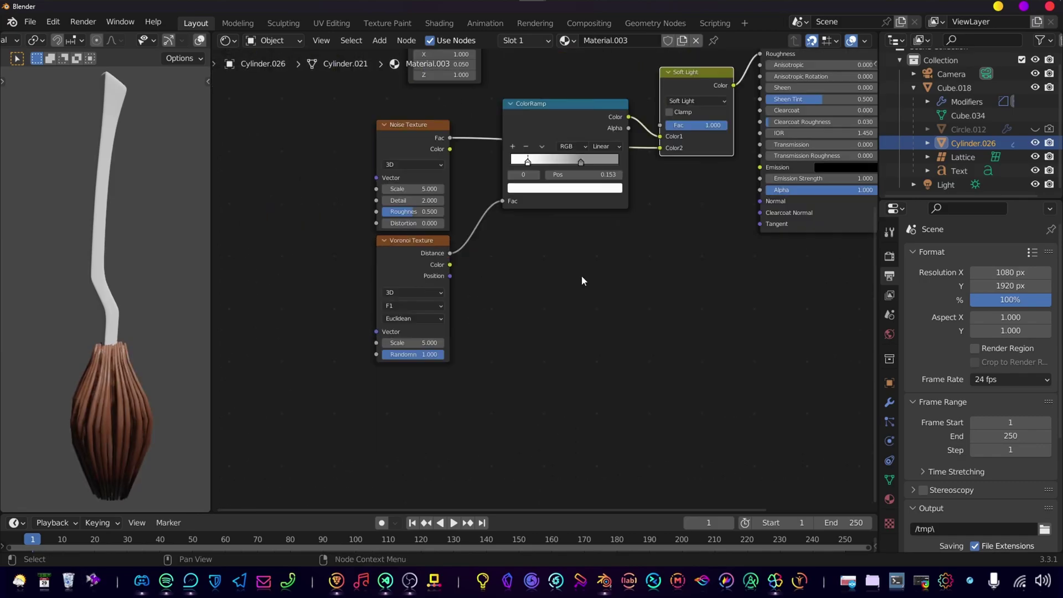
key(shift+a)
click(583, 277)
text(ramp)
key(Return)
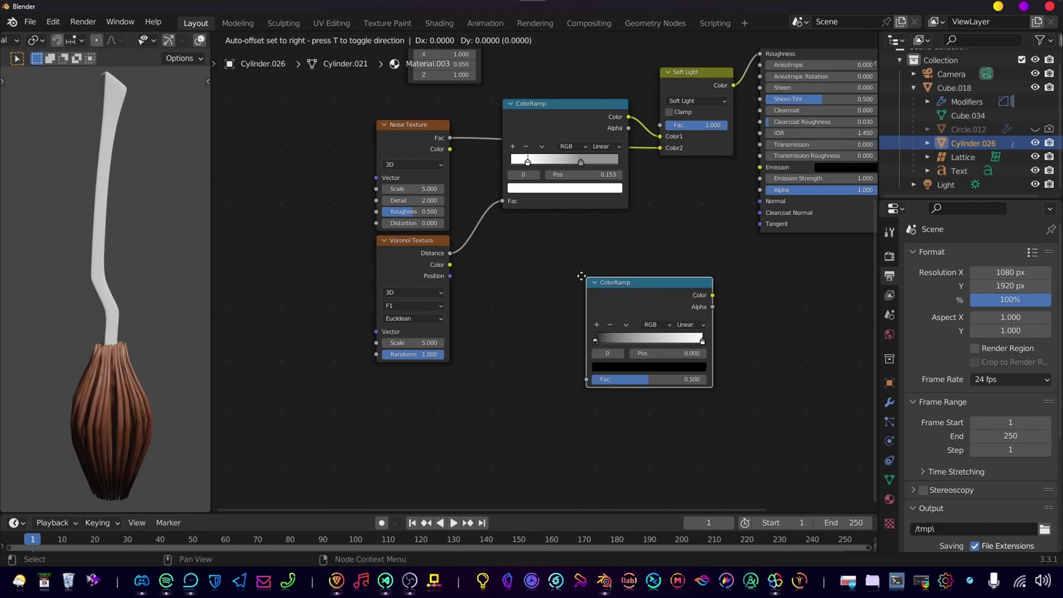
click(505, 263)
scroll(505, 268, up, 2)
drag(397, 237, 522, 375)
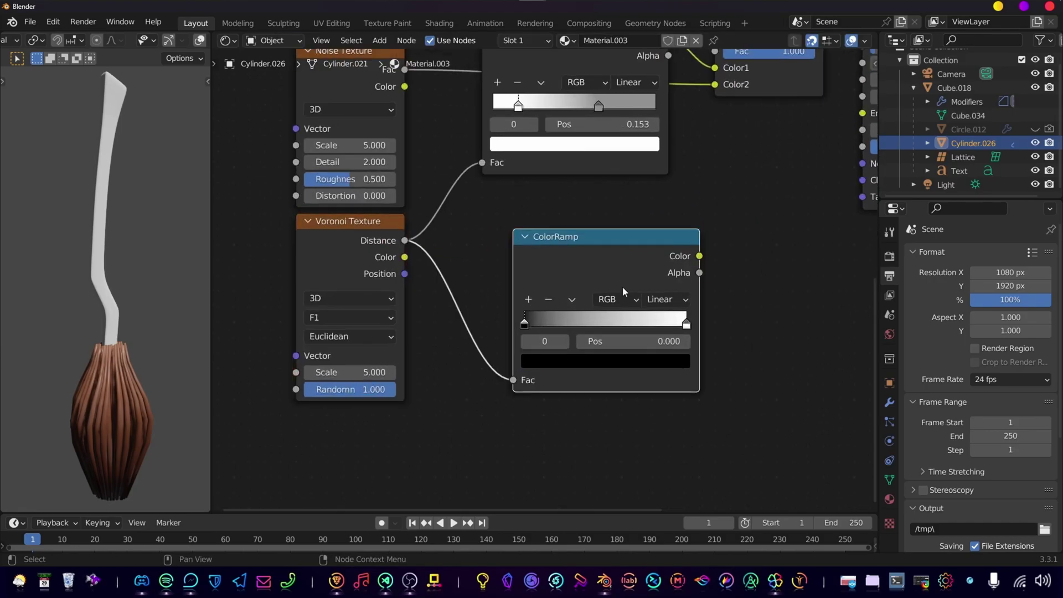
Add a Bump node between the second ColorRamp and the Principled BSDF.
middle_drag(858, 289, 719, 289)
key(shift+a)
click(718, 285)
text(bump)
key(Return)
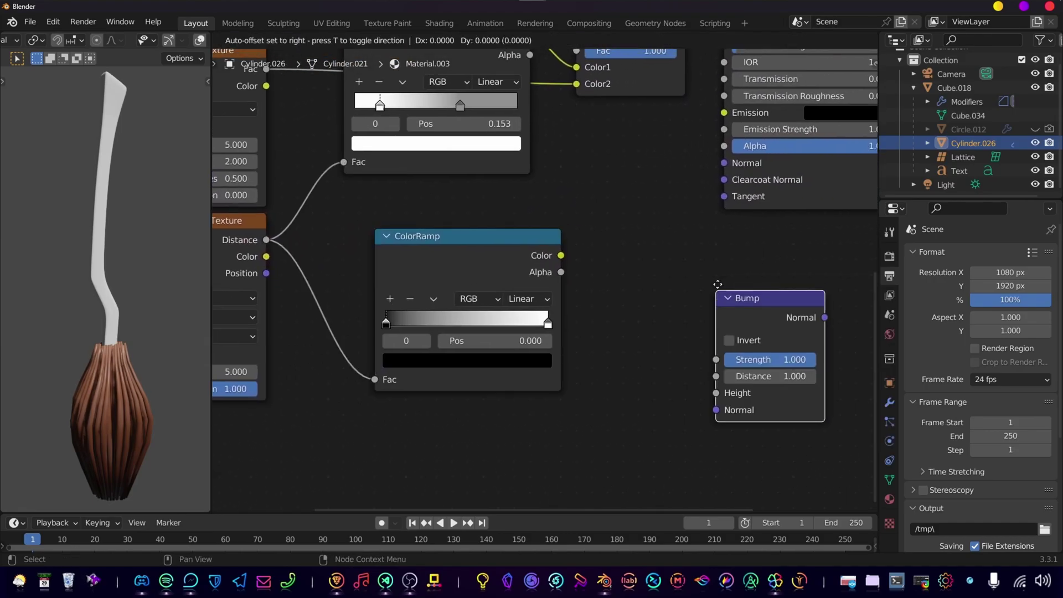
click(572, 226)
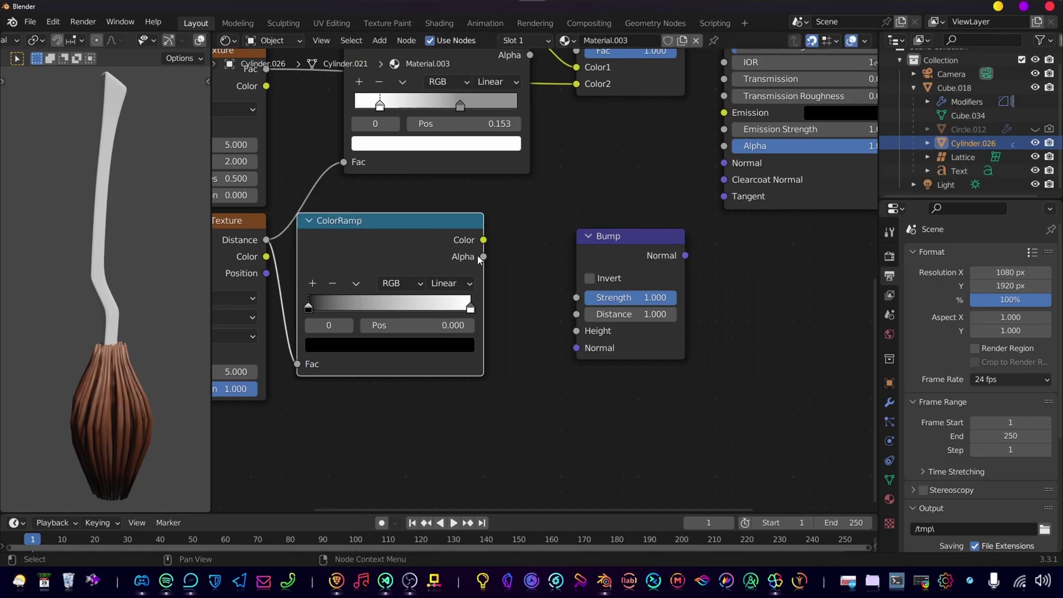
Connect the second ColorRamp's Color to the Bump's Height and the Bump's Normal to the Principled BSDF's Normal, tidying both nodes' positions.
drag(483, 243, 576, 330)
drag(449, 225, 463, 225)
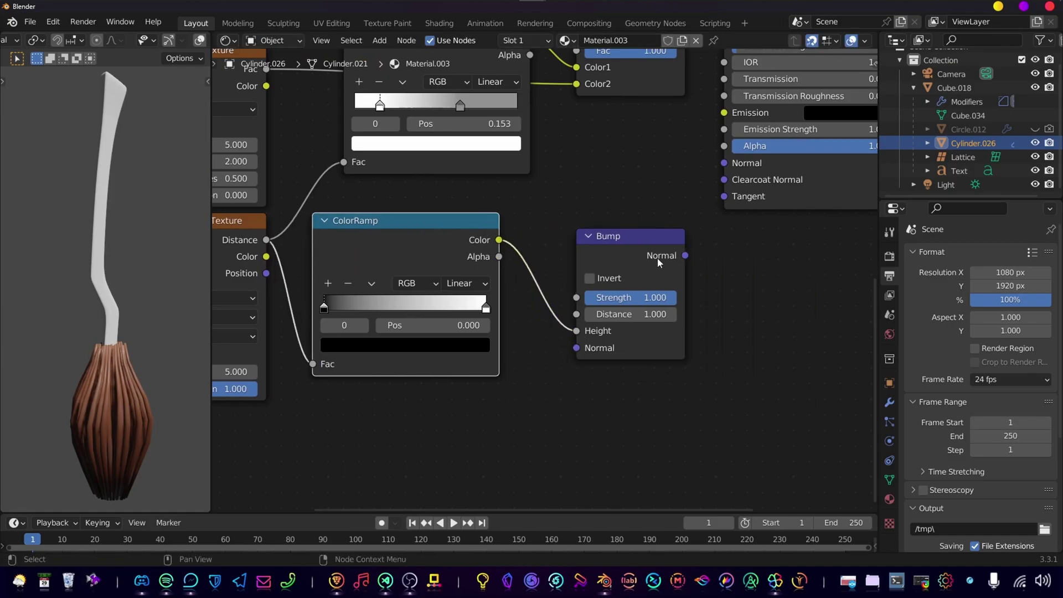
alt+right_drag(657, 257, 763, 180)
drag(646, 254, 632, 207)
Set the Bump node's Strength to 0.2 and Distance to 0.4.
scroll(672, 292, up, 1)
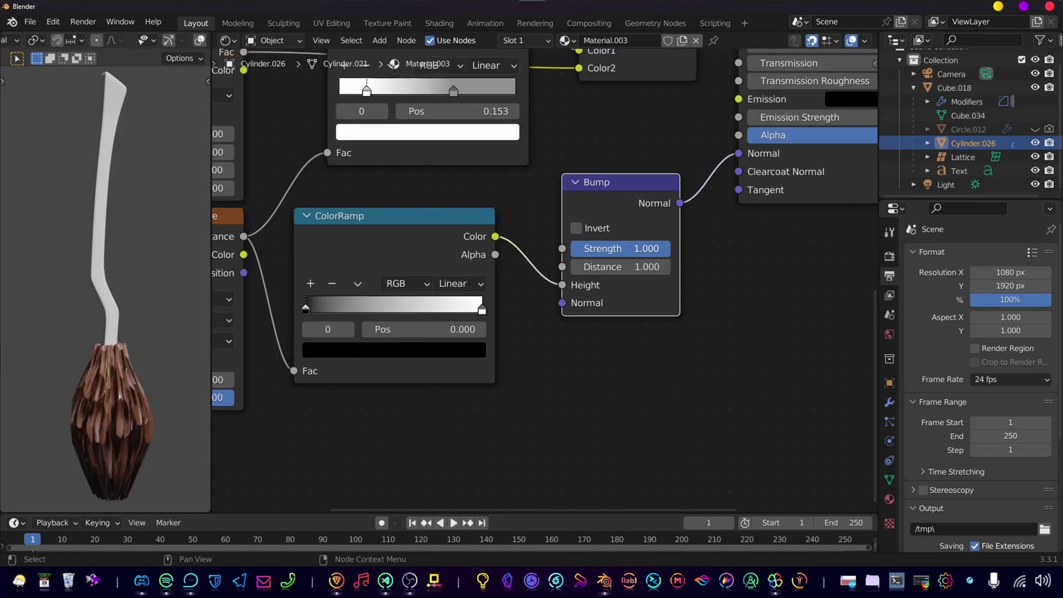
click(617, 248)
text(.2)
key(Return)
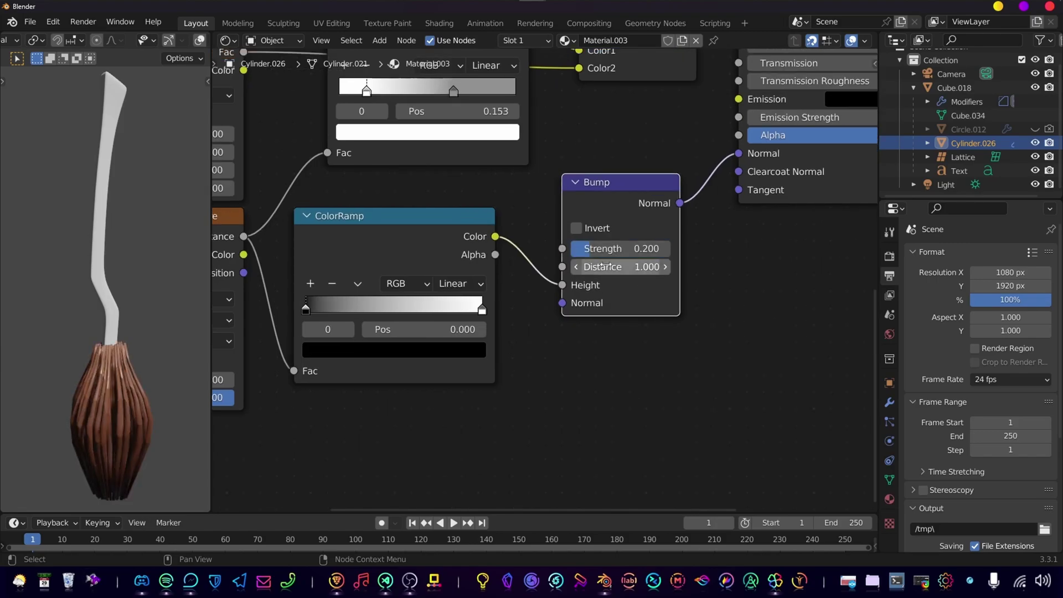
click(611, 269)
text(.4)
key(Return)
Move the bump ColorRamp's stops inward, with black just below the middle and white at 0.640.
middle_drag(415, 392, 489, 353)
scroll(489, 354, up, 1)
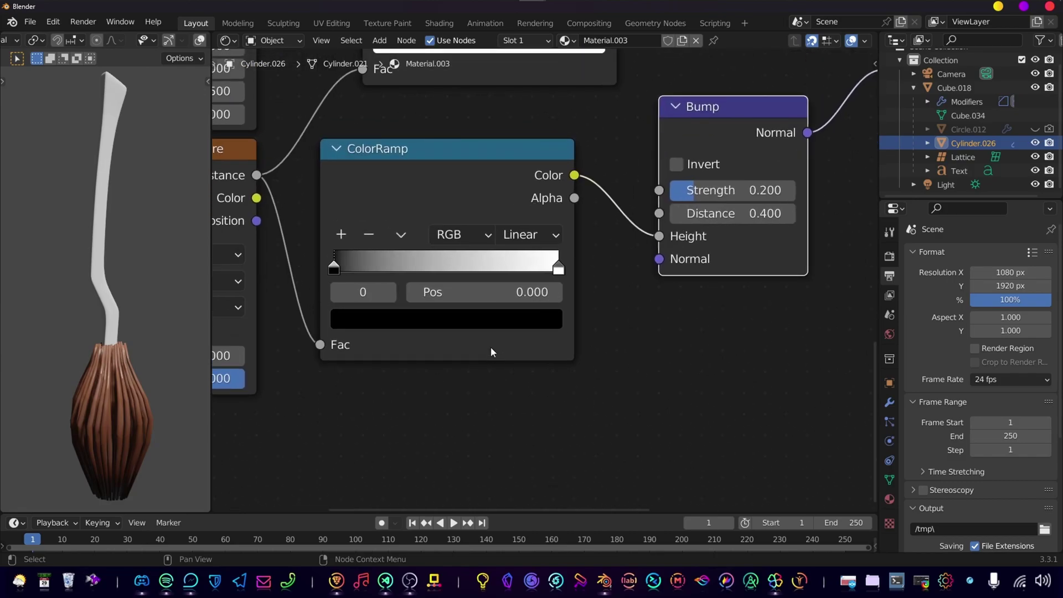
drag(334, 267, 431, 271)
drag(556, 271, 452, 270)
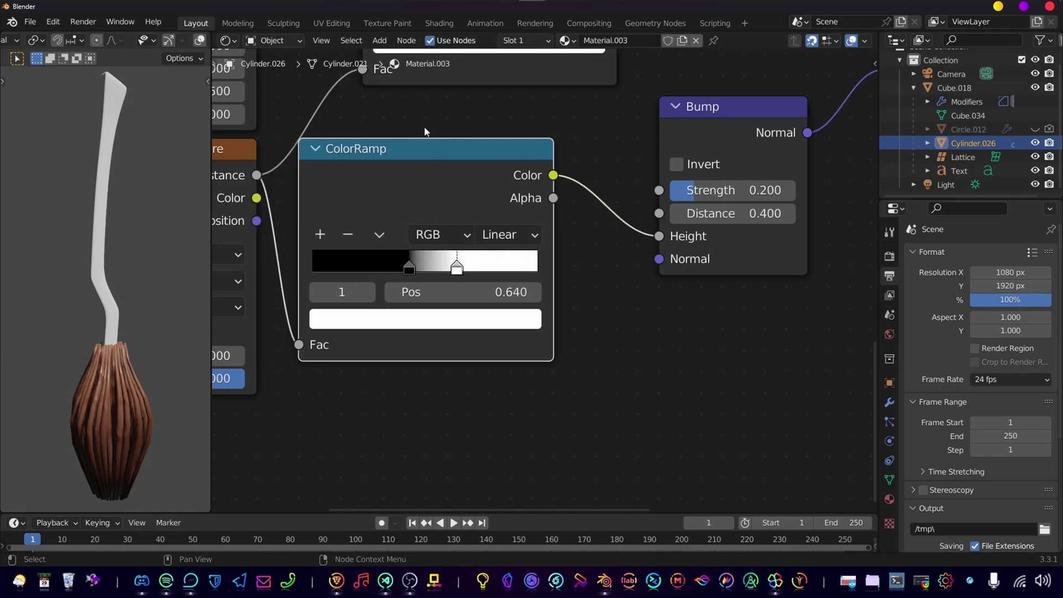
Rename the bristles' material to Wood.001.
scroll(420, 240, down, 4)
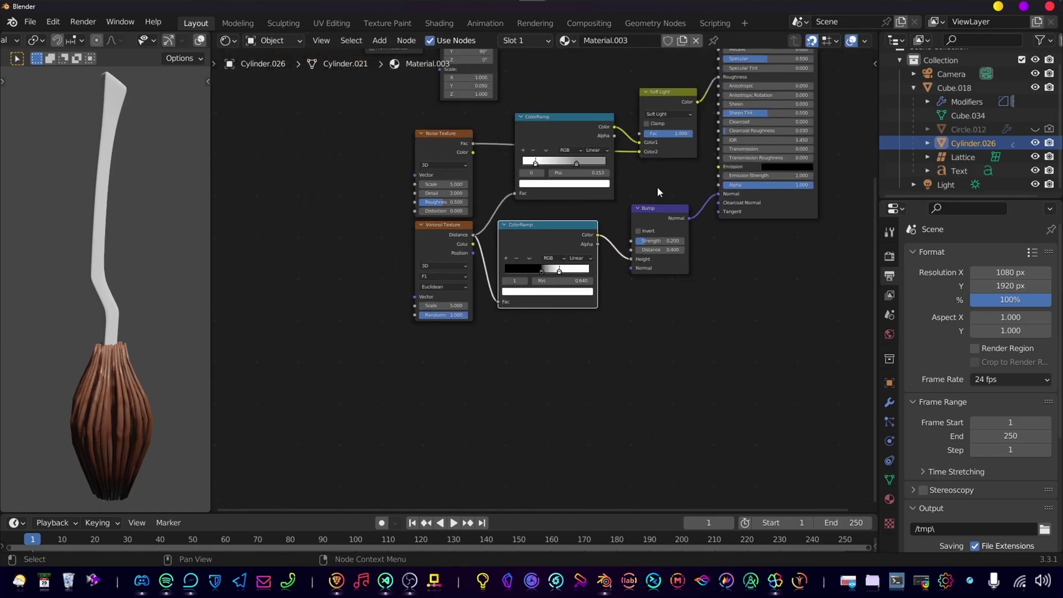
scroll(658, 189, down, 3)
middle_drag(657, 188, 618, 313)
scroll(616, 312, up, 2)
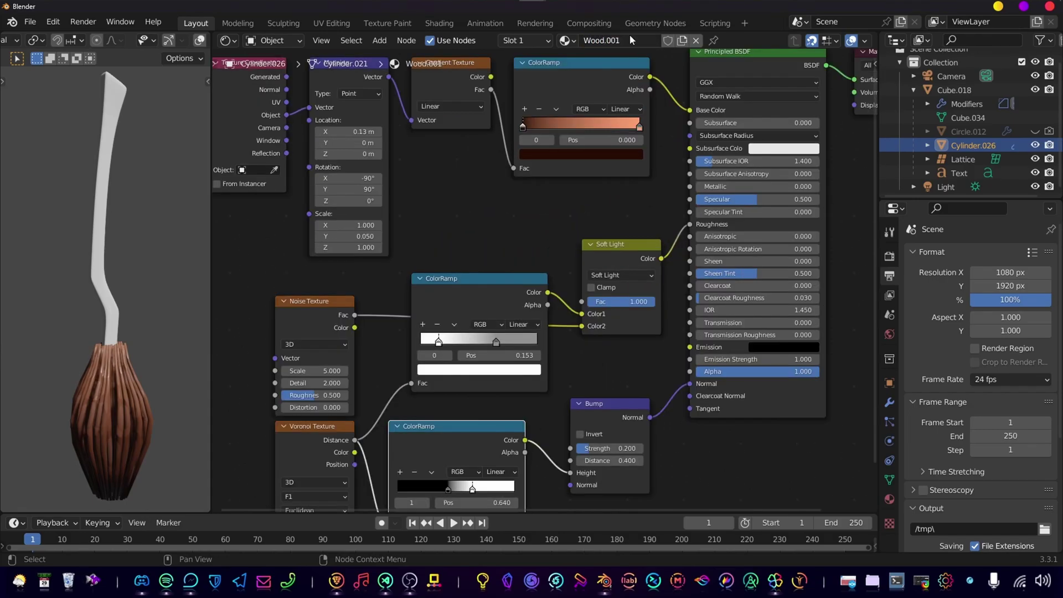
Assign the Wood.001 material to the broom handle and make it a single-user copy.
click(101, 225)
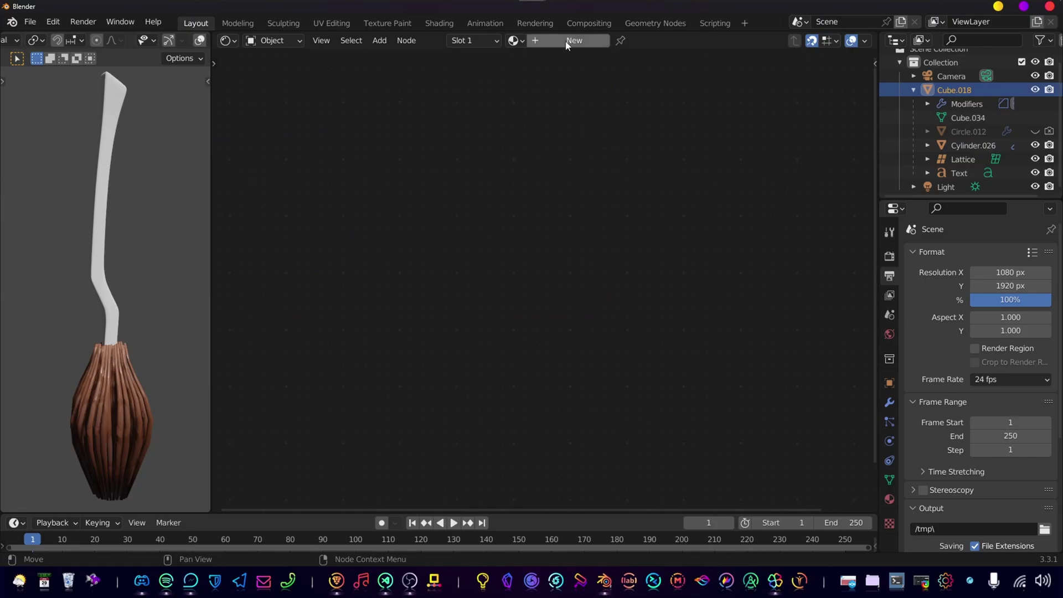
click(513, 40)
click(553, 76)
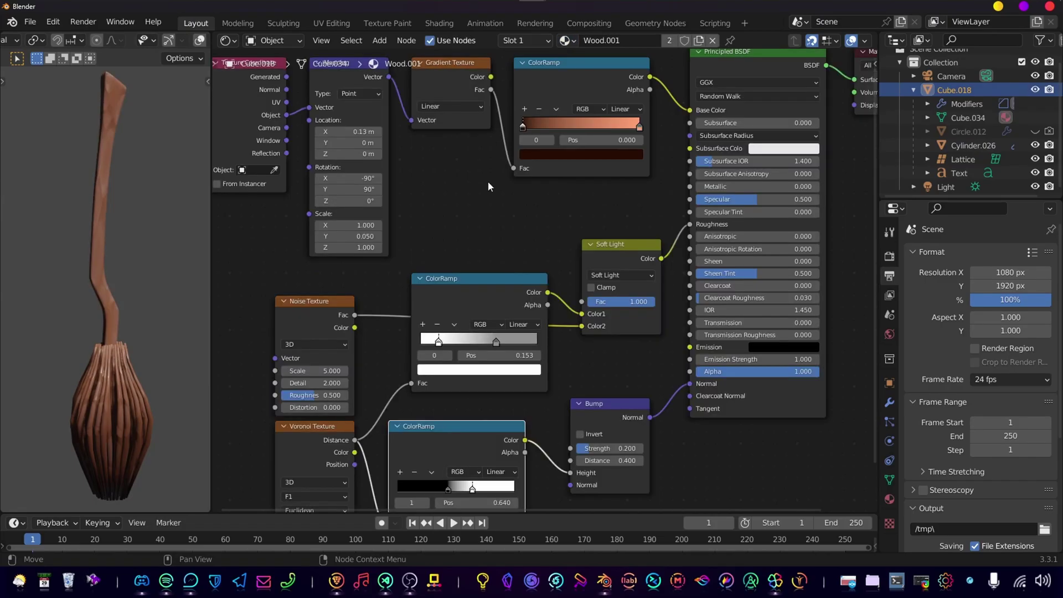
click(497, 212)
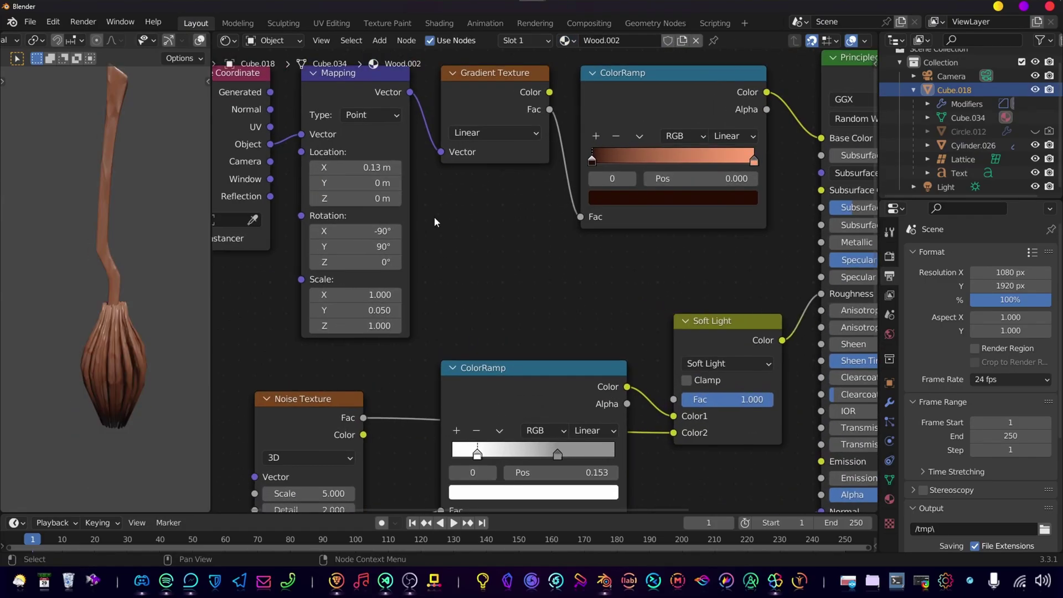
Set the handle material's Mapping Scale Y to 1 and its Rotation X and Y to 0°.
middle_drag(434, 217, 526, 236)
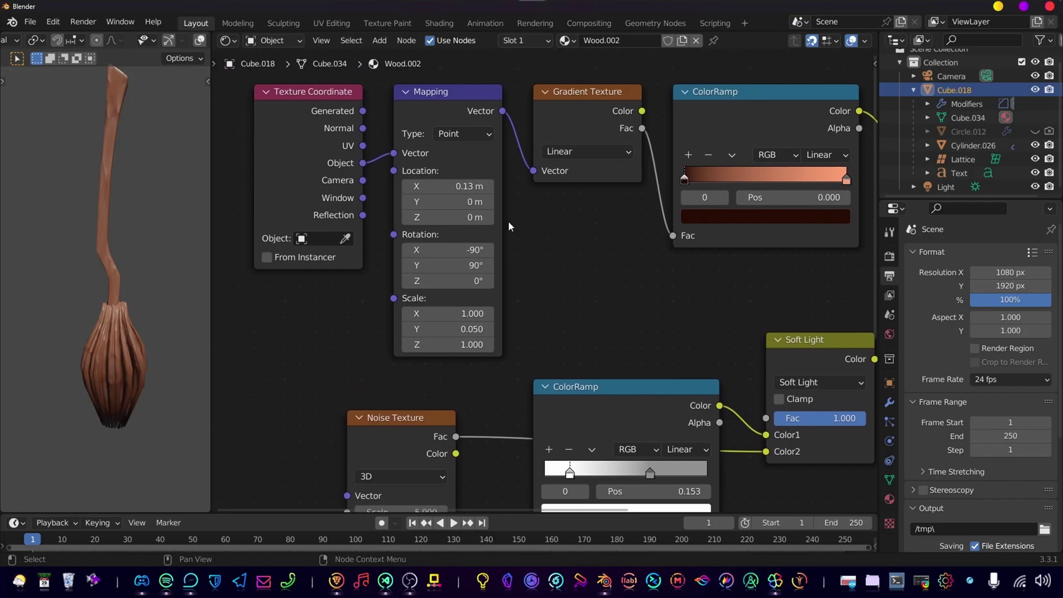
click(471, 332)
text(1)
key(Return)
click(477, 251)
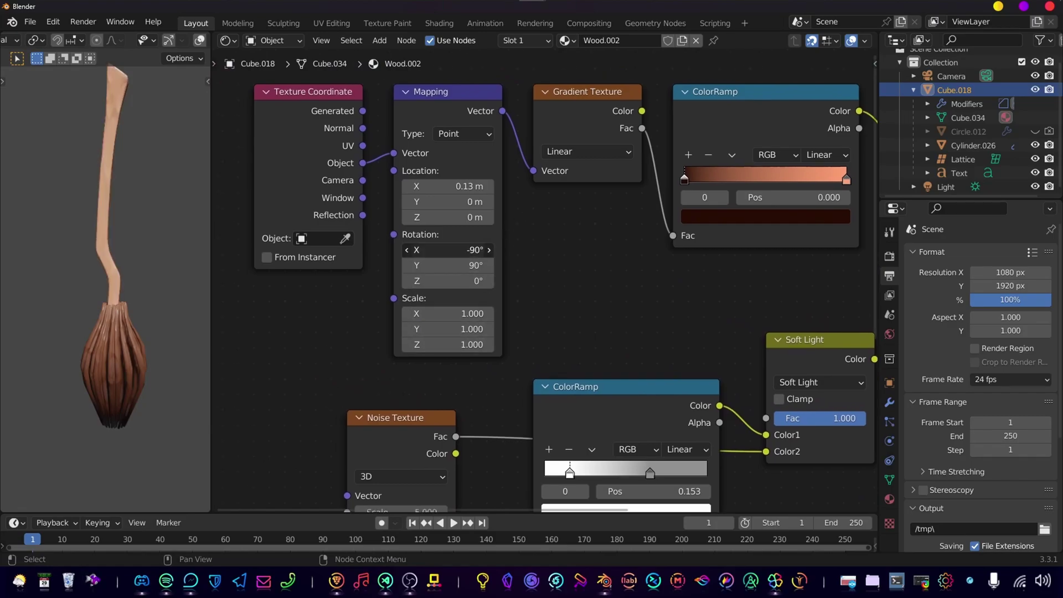
text(0)
key(Tab)
text(0)
key(Return)
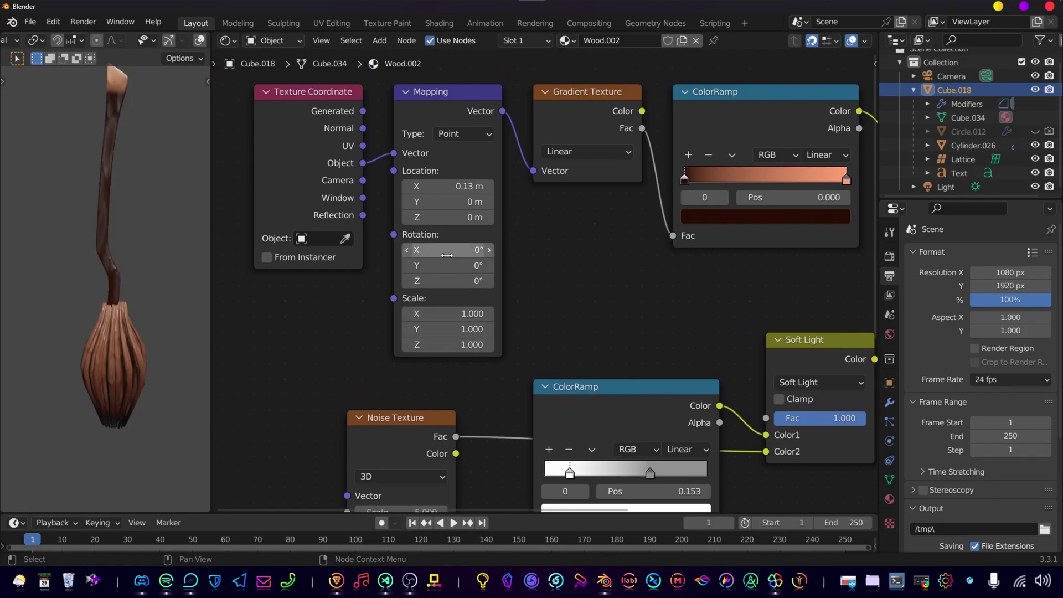
Set the handle material's Mapping Location X to 0 m and Scale X to 0.140.
click(474, 187)
text(0)
key(Return)
shift+drag(490, 314, 493, 314)
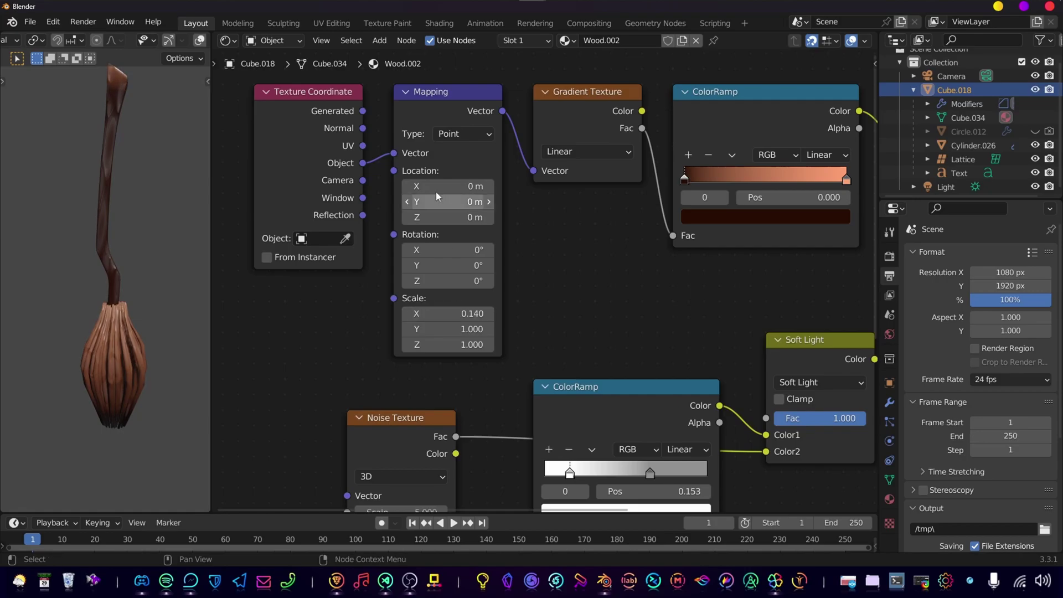
Set the handle material's Mapping Location X to 0.55 m and its Scale X to 0.060.
drag(432, 187, 436, 190)
drag(477, 314, 468, 314)
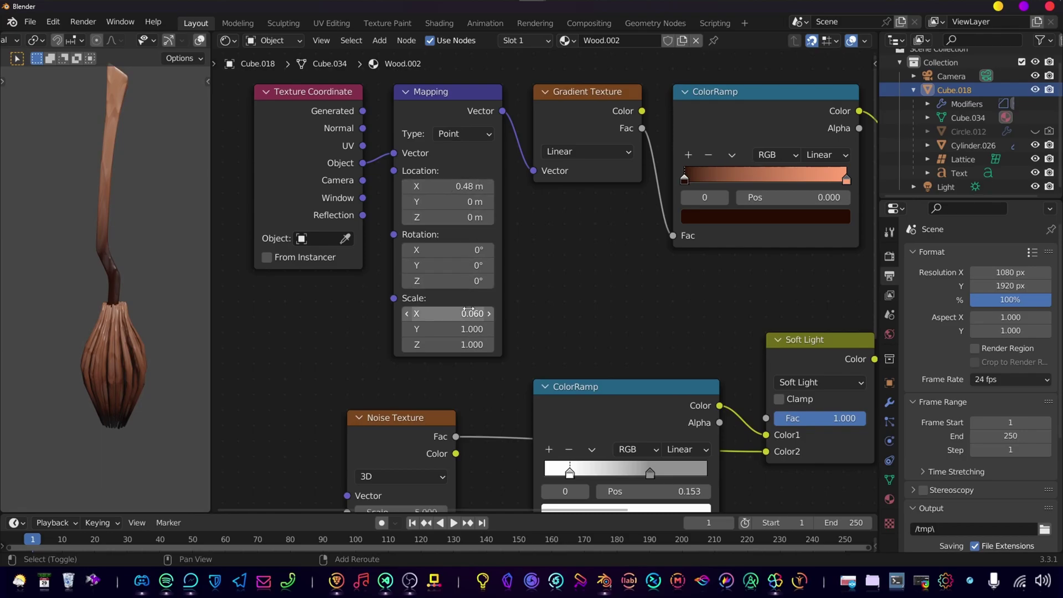
drag(449, 186, 449, 186)
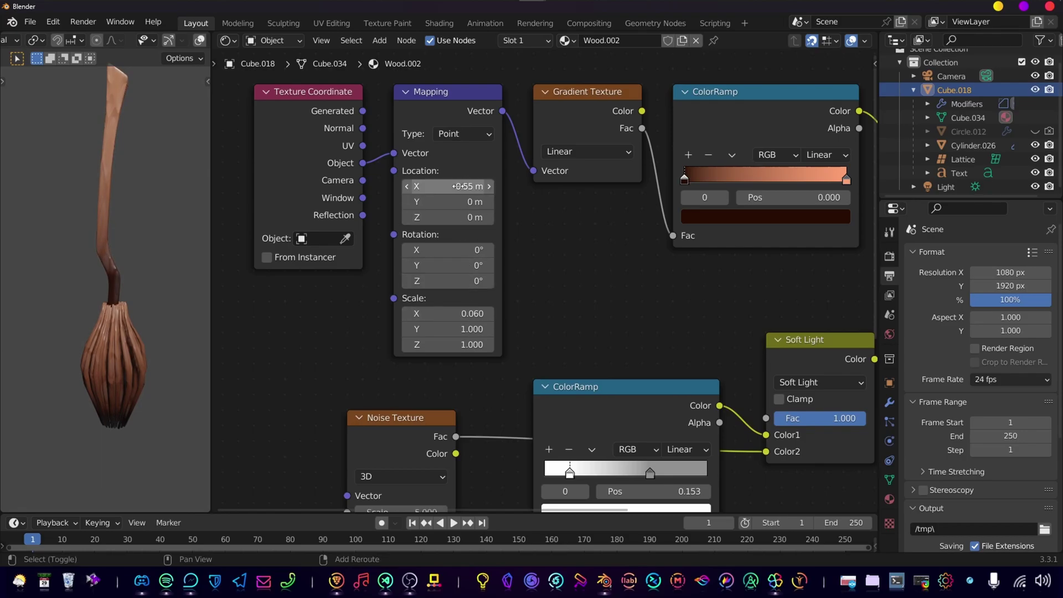
Move the handle gradient ColorRamp's dark stop to position 0.196 and set the Mapping Location X to 0.64 m.
middle_drag(734, 263, 628, 308)
drag(592, 219, 614, 222)
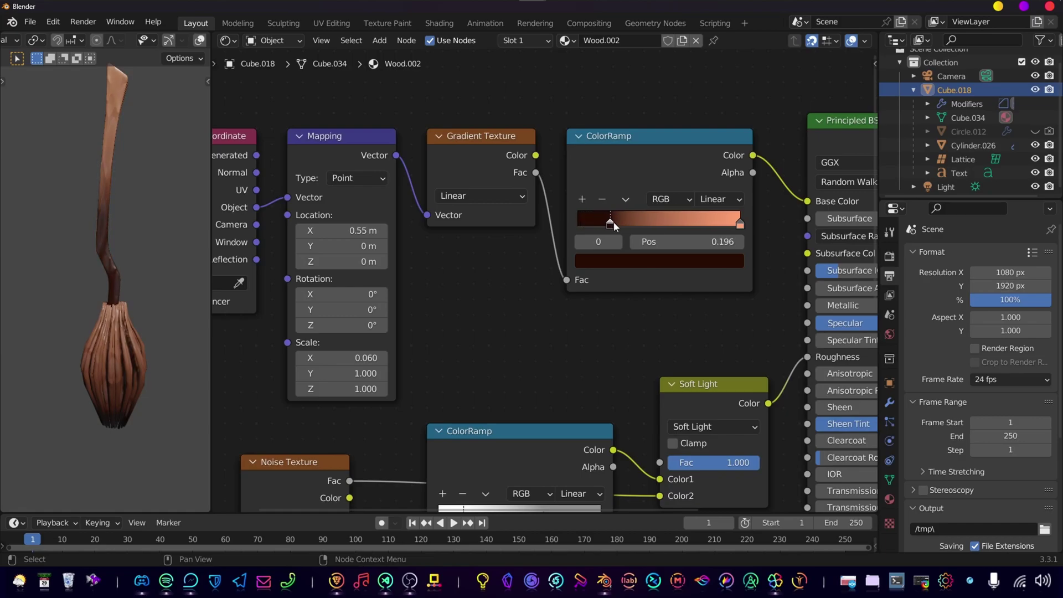
drag(354, 230, 372, 231)
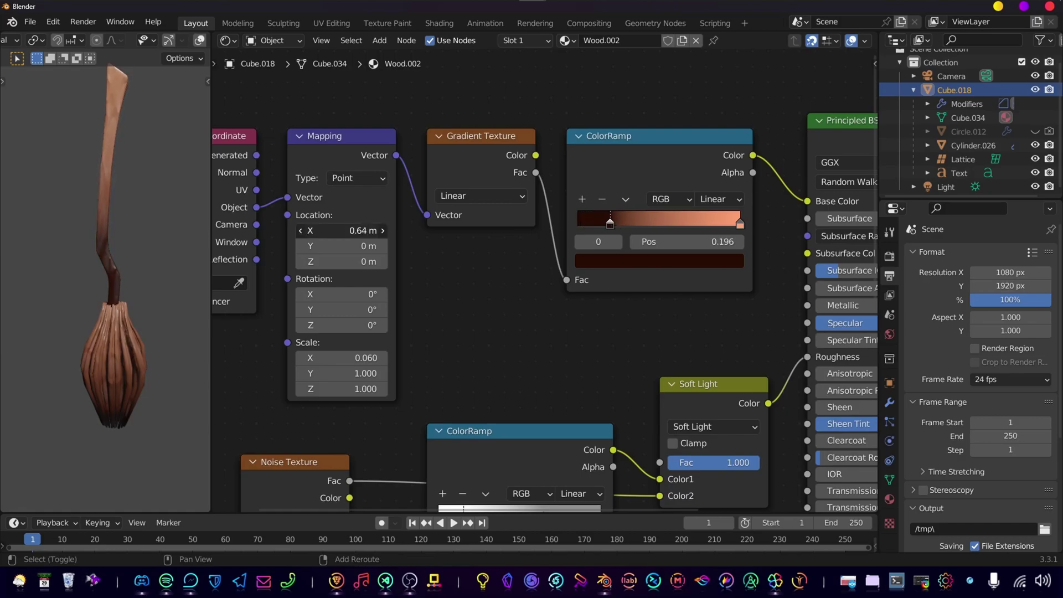
Recolor the handle gradient ColorRamp's dark stop to a lighter yellowish brown and move it to position 0.364.
click(630, 260)
drag(705, 119, 624, 121)
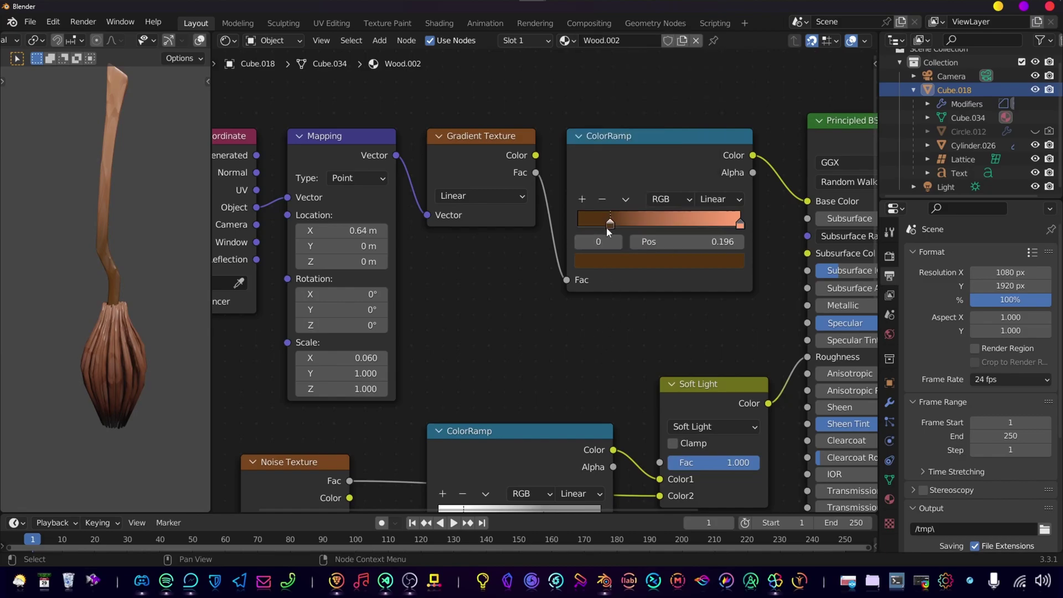
mouse_move(633, 225)
mouse_down()
mouse_move(660, 225)
mouse_move(643, 232)
mouse_up()
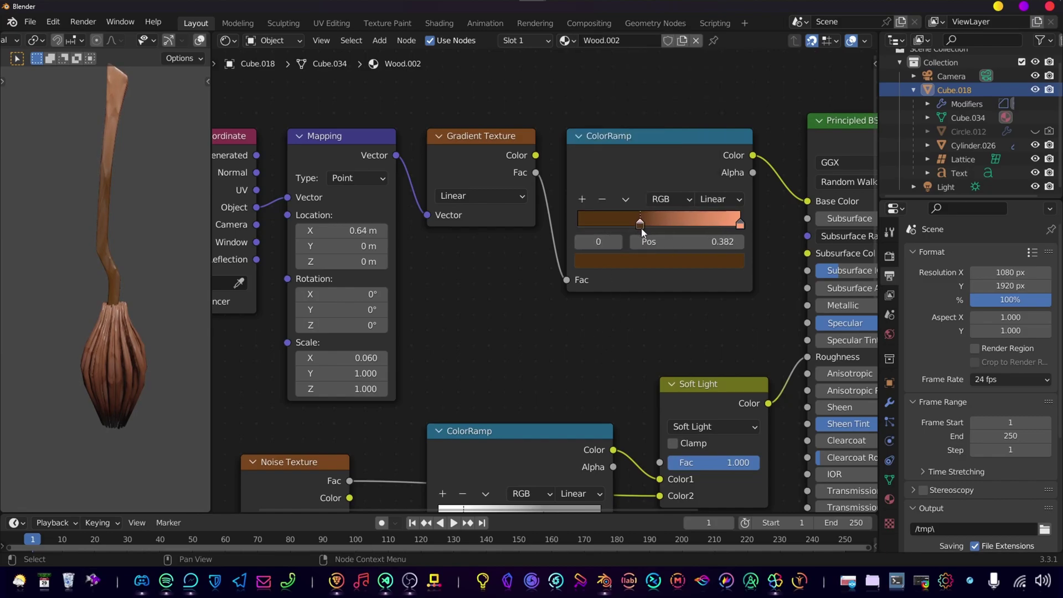
Set the interpolation of the handle's gradient ColorRamp to B-Spline.
click(718, 199)
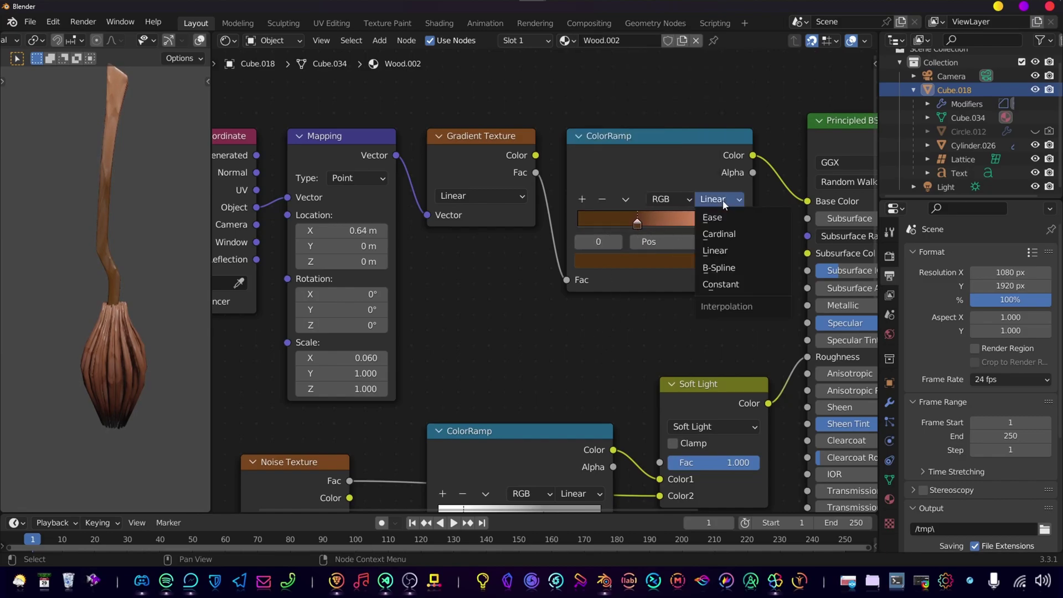
click(733, 268)
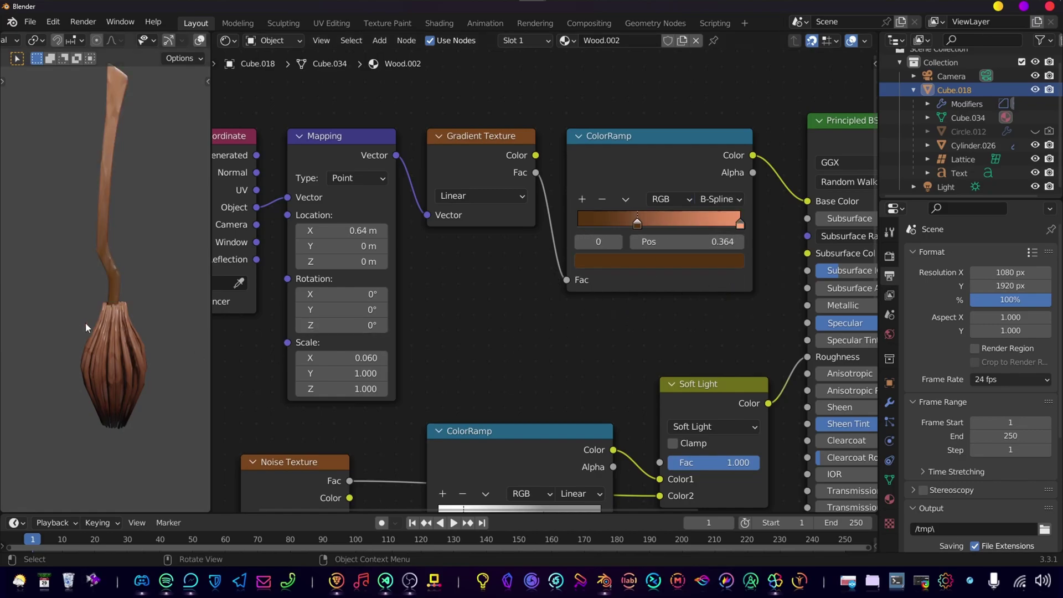
click(680, 260)
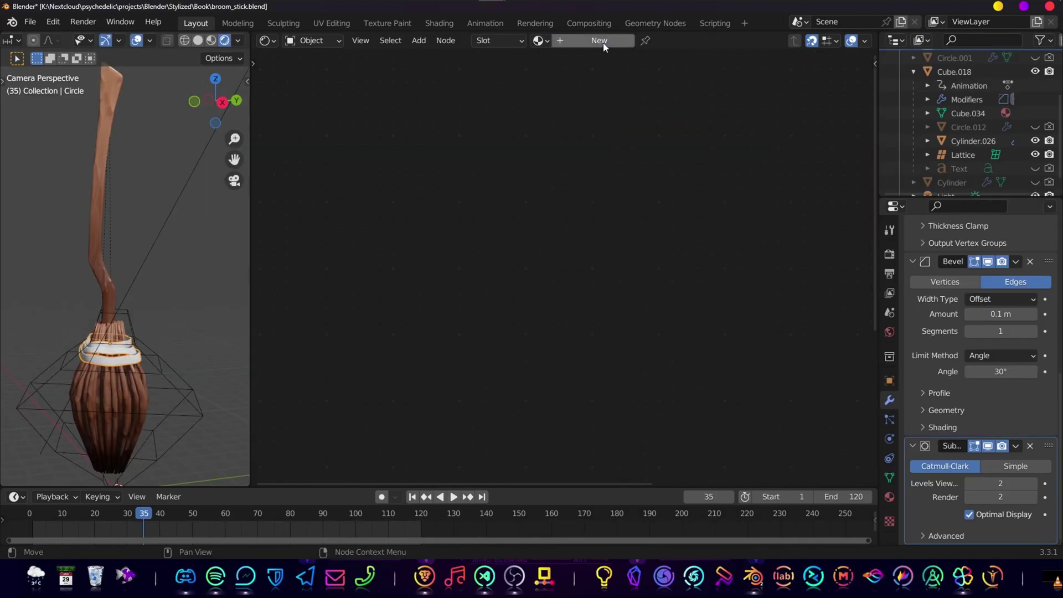
Give the band around the bristles a new material with Metallic 1.000 and an orange-gold Base Color.
click(602, 42)
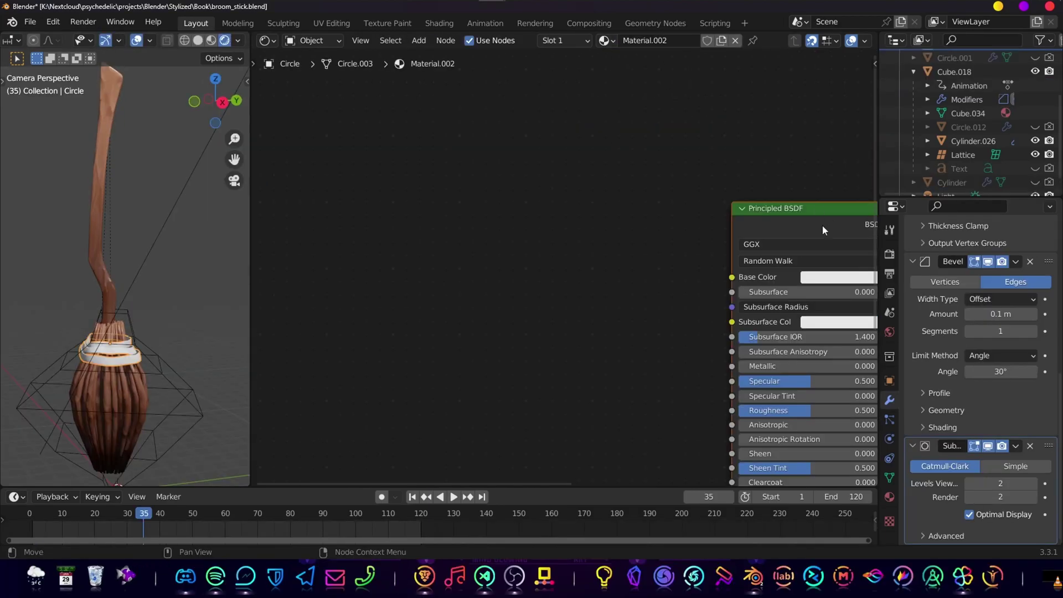
key(Home)
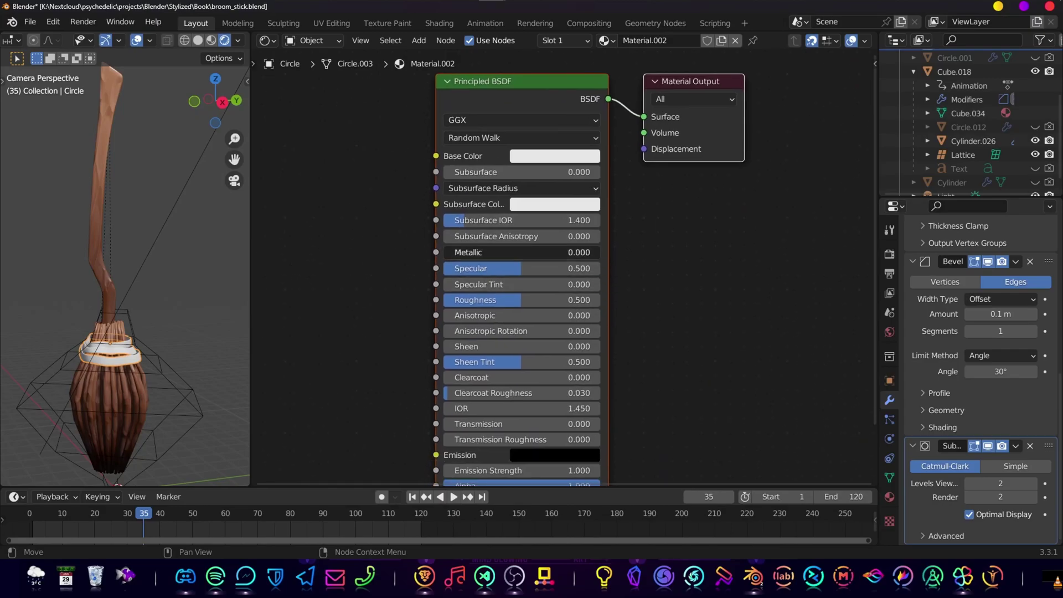
drag(499, 252, 595, 252)
click(536, 156)
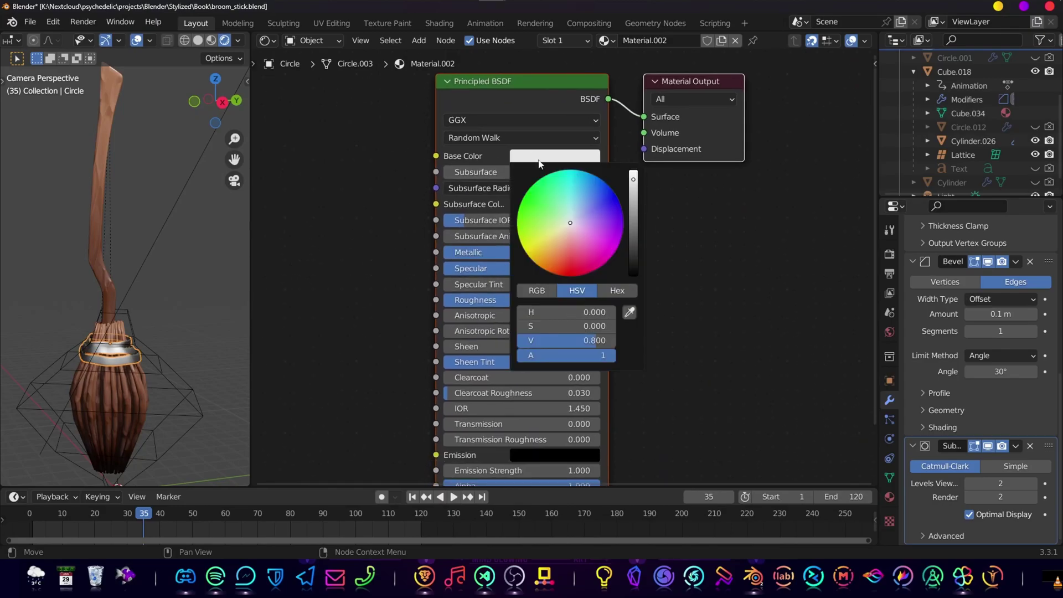
click(552, 254)
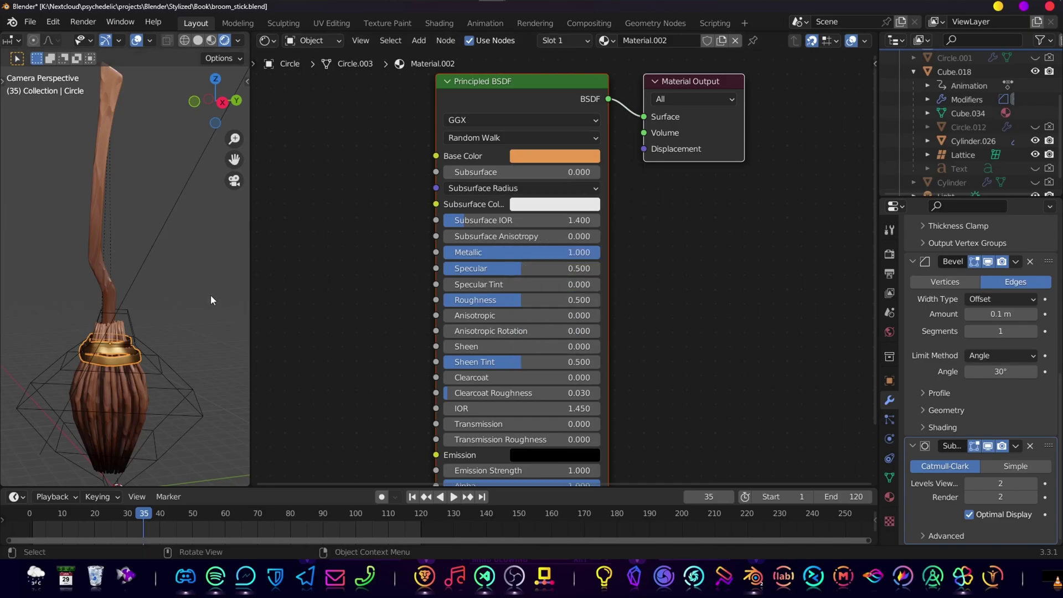